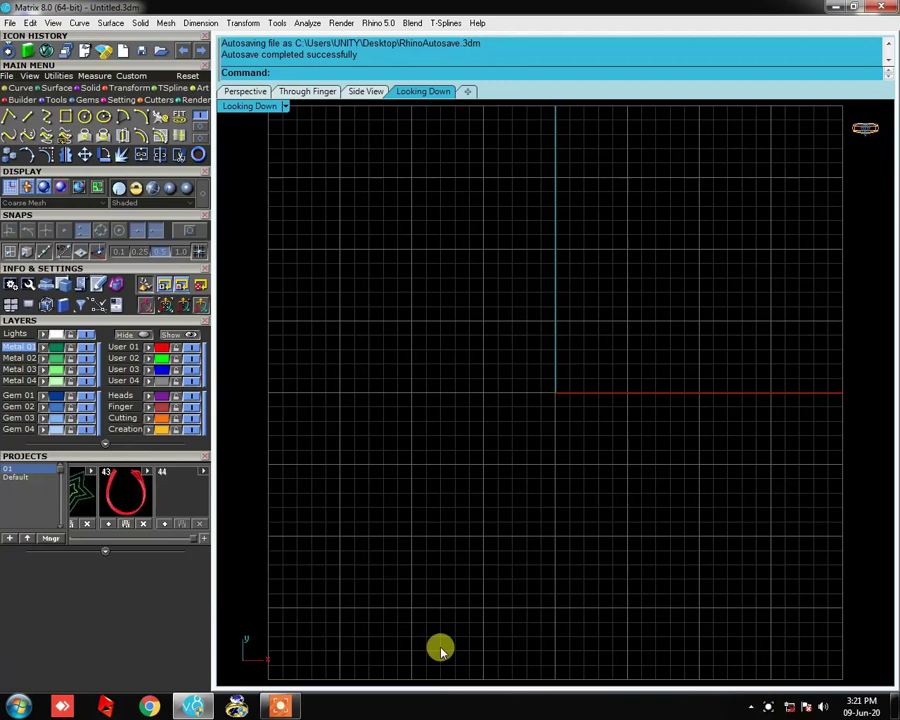
# - Nudge the empty top view, then open Windows Explorer's Computer view
pyautogui.moveTo(540, 372)
pyautogui.mouseDown(button='right')
pyautogui.moveTo(503, 362)
pyautogui.moveTo(519, 388)
pyautogui.mouseUp(button='right')
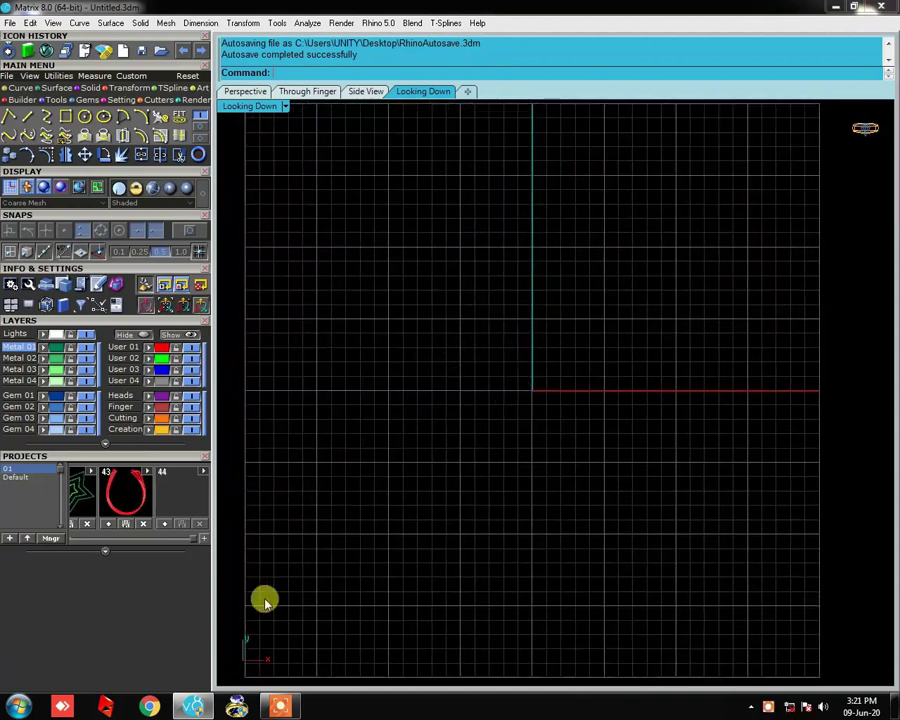
pyautogui.press('super+e')
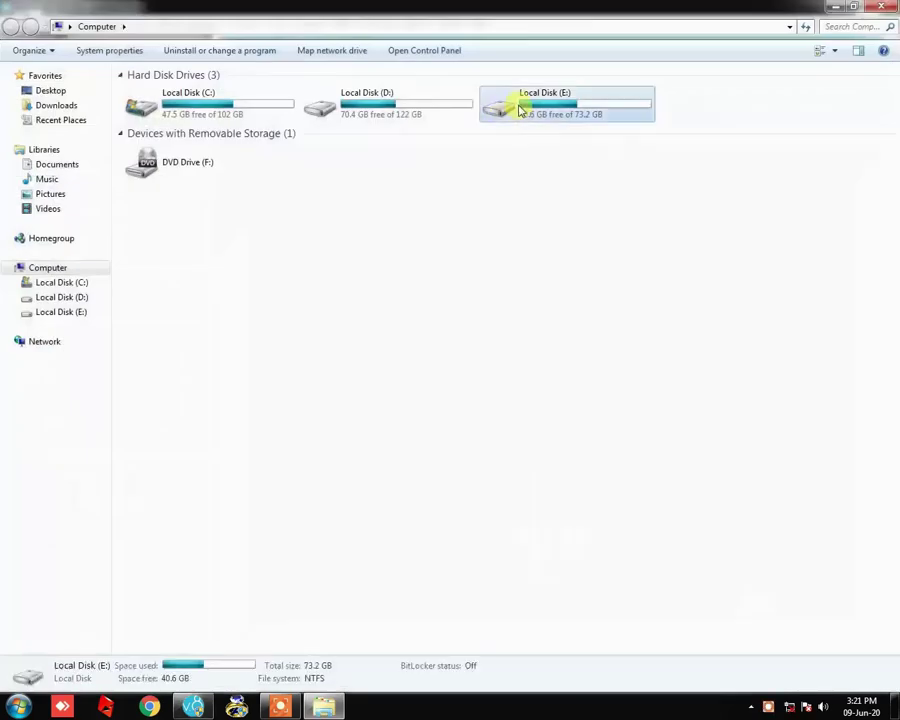
# - Browse to E:\UNITY INSTITUTE\0 UNITY DESIGN\PENDENT and open Design 22 in Photo Viewer
pyautogui.doubleClick(518, 104)
pyautogui.doubleClick(165, 104)
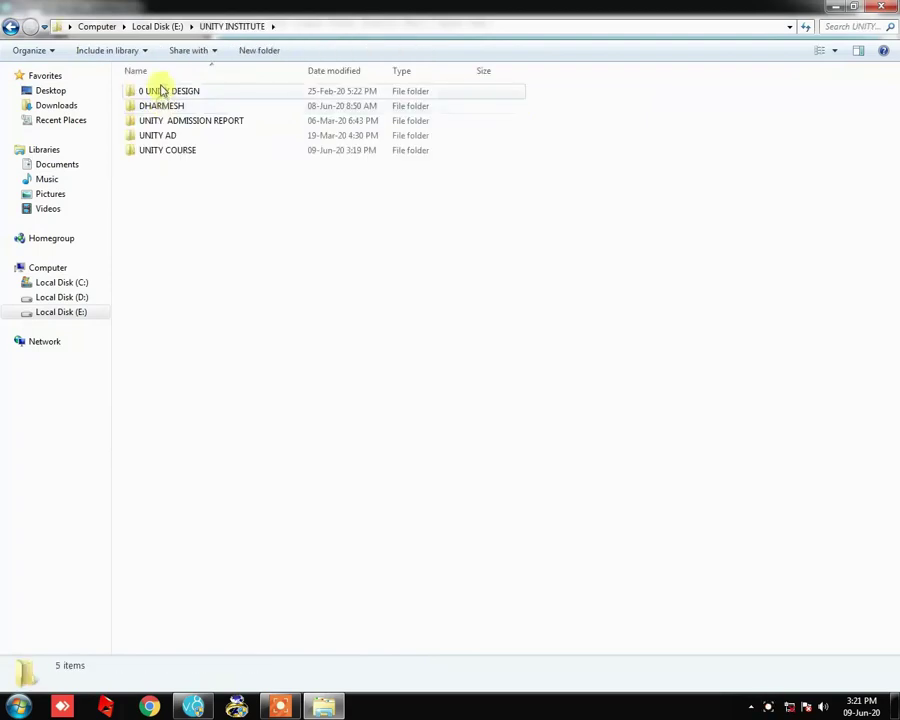
pyautogui.doubleClick(161, 90)
pyautogui.click(180, 168)
pyautogui.doubleClick(181, 171)
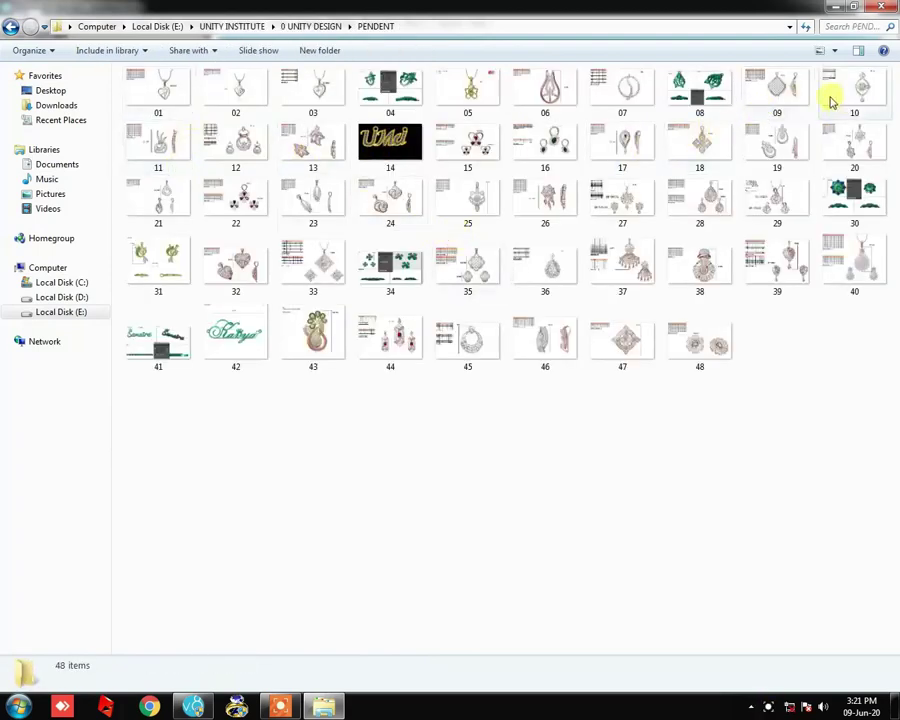
pyautogui.doubleClick(170, 202)
# - Step to heart pendant image 32 and zoom in on its twisted rope wires
pyautogui.press('Right')
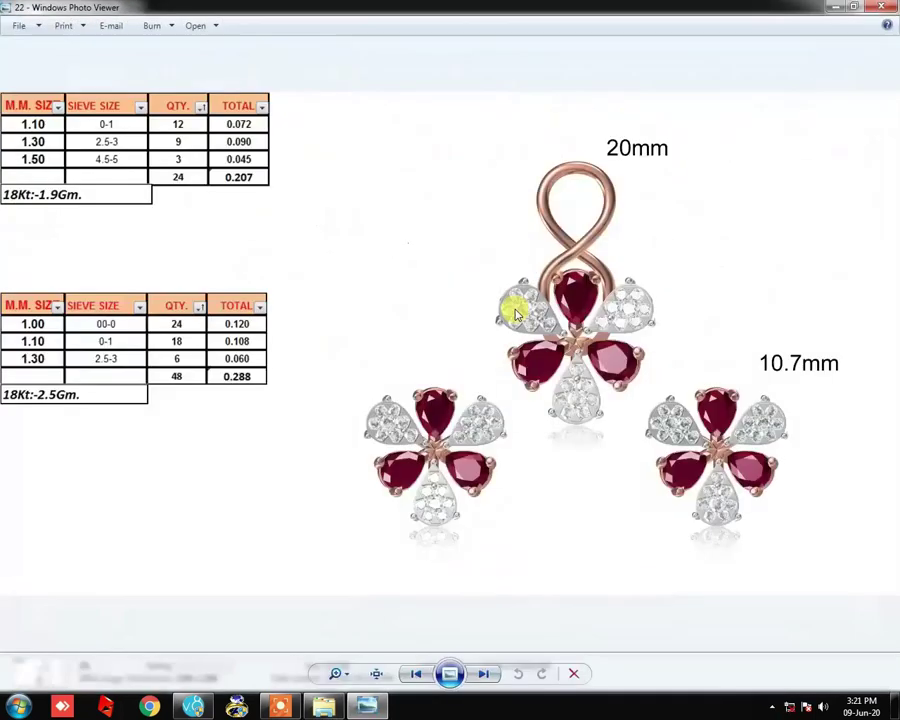
pyautogui.press('Right')
pyautogui.press('Right')
pyautogui.press('Right')
pyautogui.press('Right')
pyautogui.press('Right')
pyautogui.press('Right')
pyautogui.press('Right')
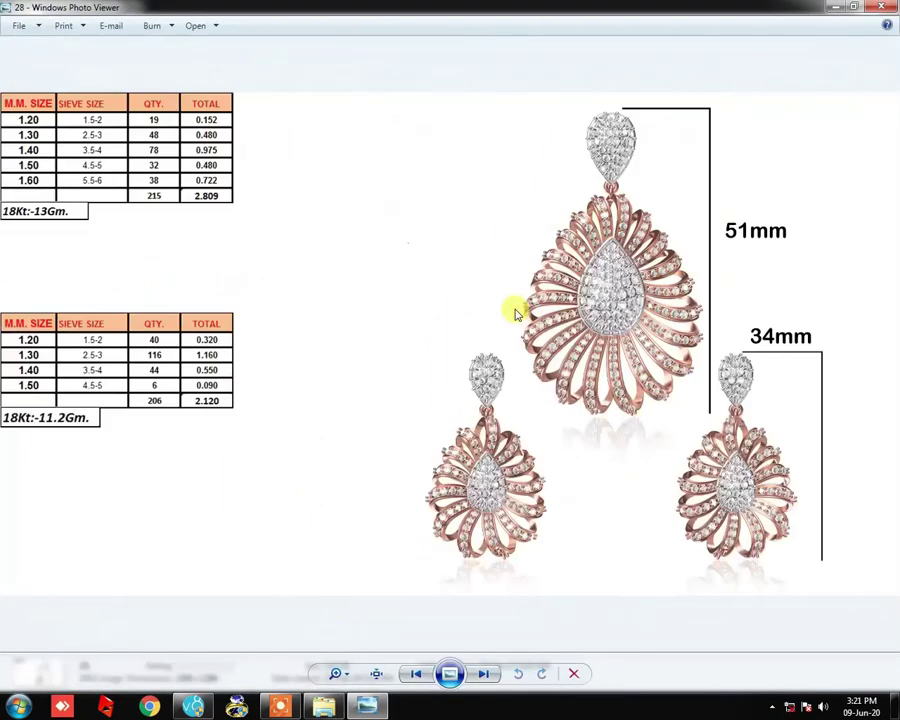
pyautogui.press('Right')
pyautogui.press('Right')
pyautogui.press('Right')
pyautogui.press('Right')
pyautogui.press('Left')
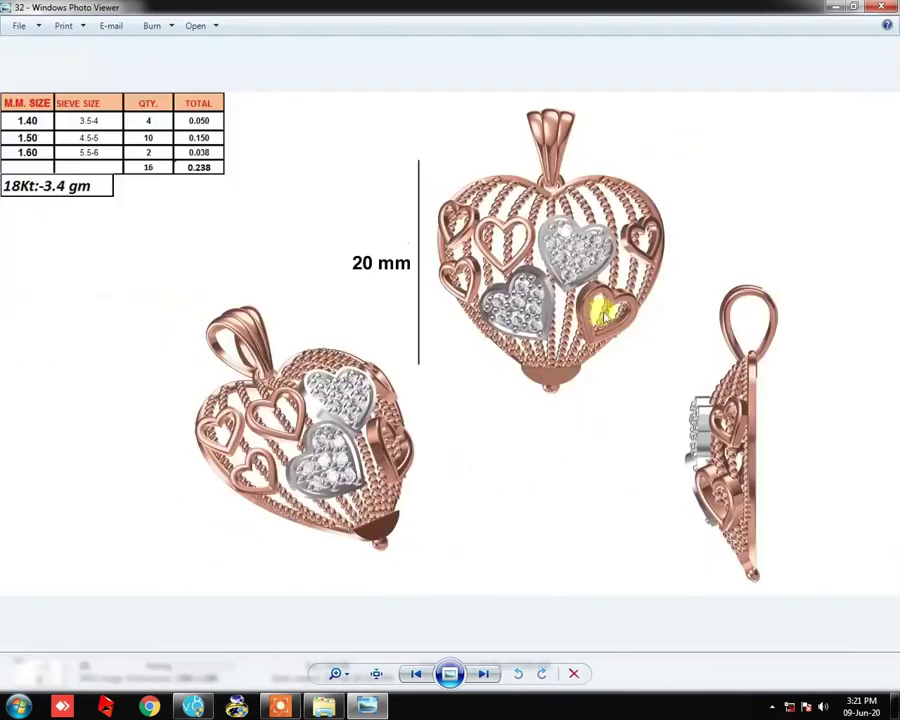
pyautogui.scroll(5, 594, 356)
pyautogui.moveTo(590, 250); pyautogui.dragTo(583, 357)
pyautogui.scroll(2, 613, 333)
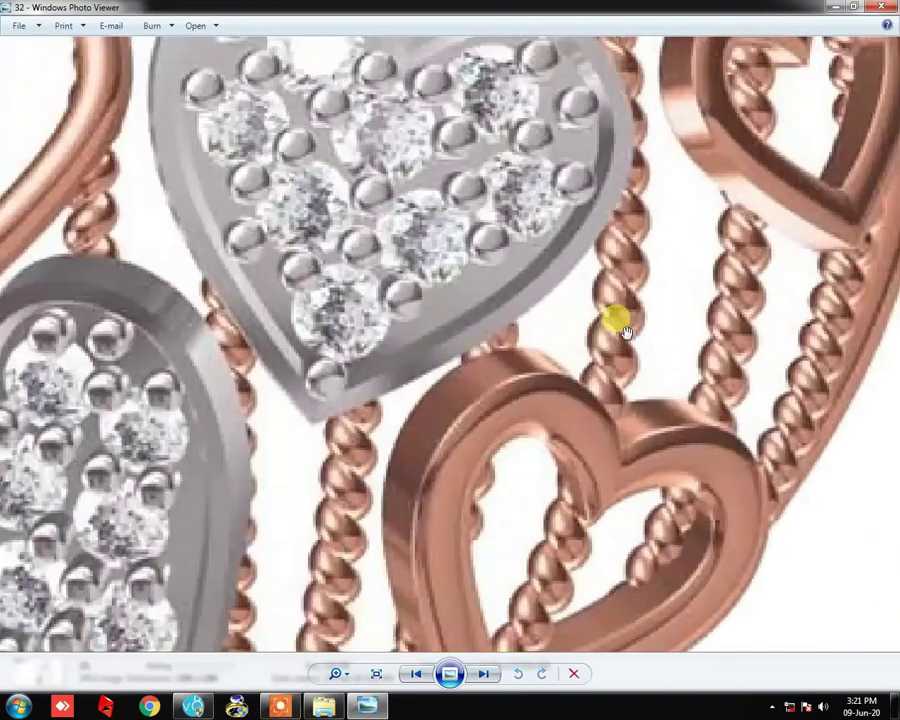
pyautogui.moveTo(613, 318); pyautogui.dragTo(585, 321)
# - Keep examining the enlarged rope wires, then minimise Photo Viewer and Explorer
pyautogui.scroll(-2, 587, 318)
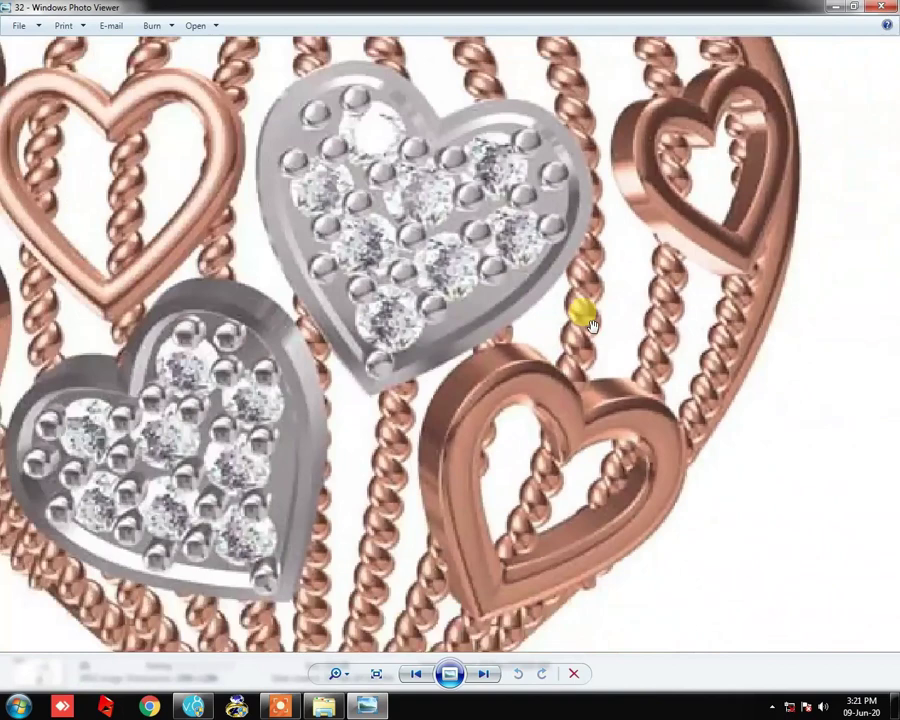
pyautogui.scroll(2, 585, 312)
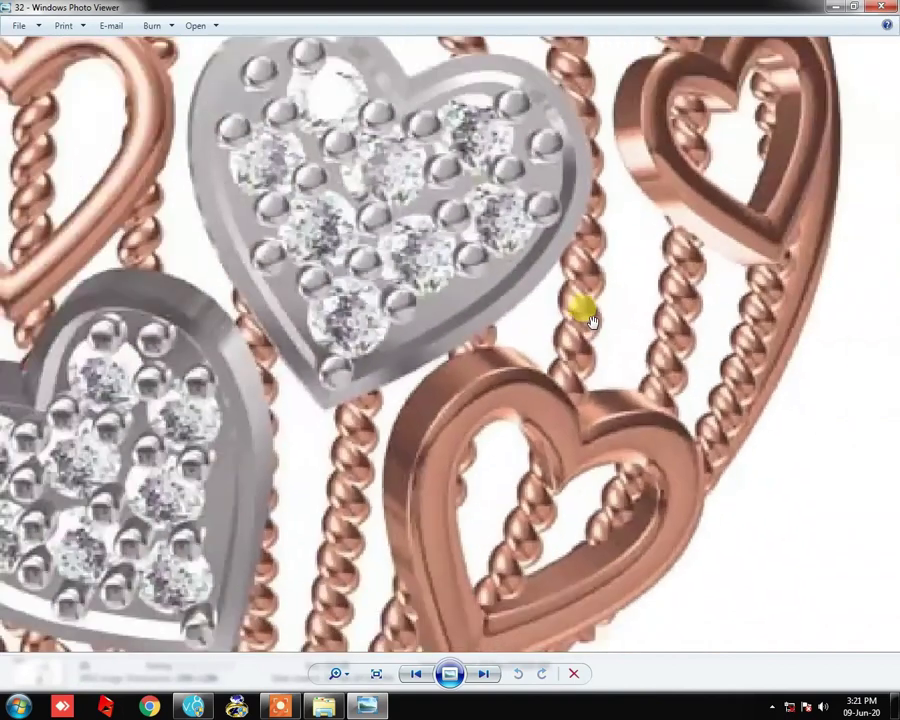
pyautogui.scroll(2, 590, 315)
pyautogui.scroll(-2, 597, 310)
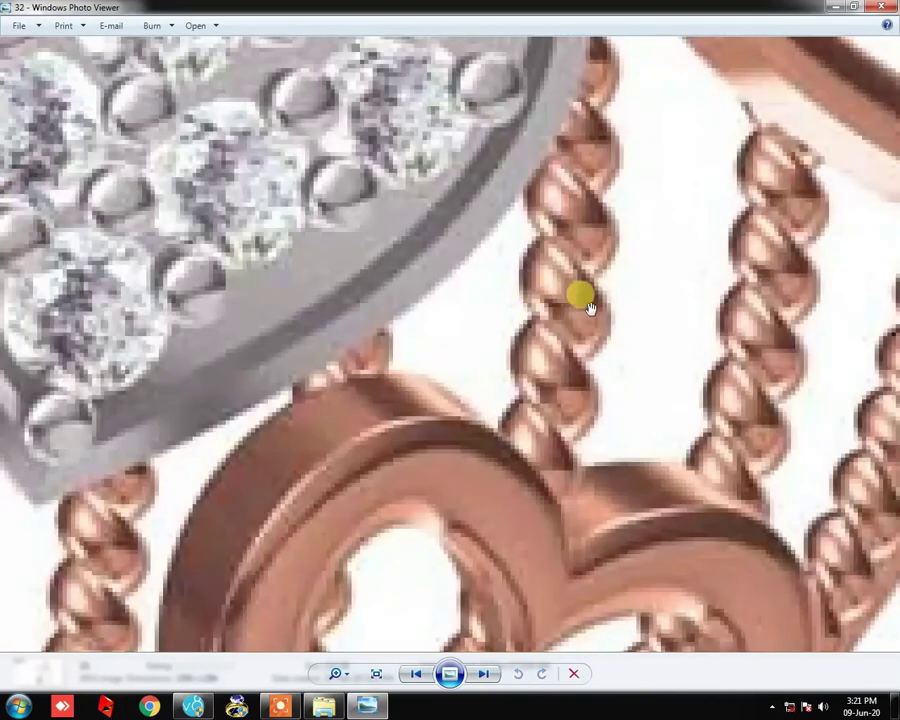
pyautogui.scroll(-2, 578, 294)
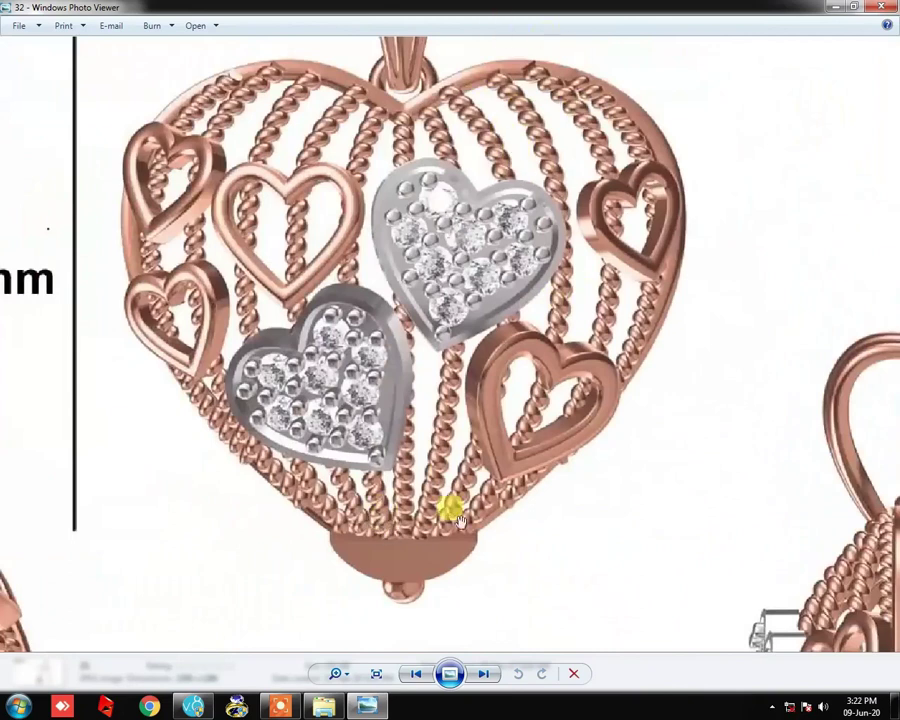
pyautogui.scroll(3, 546, 318)
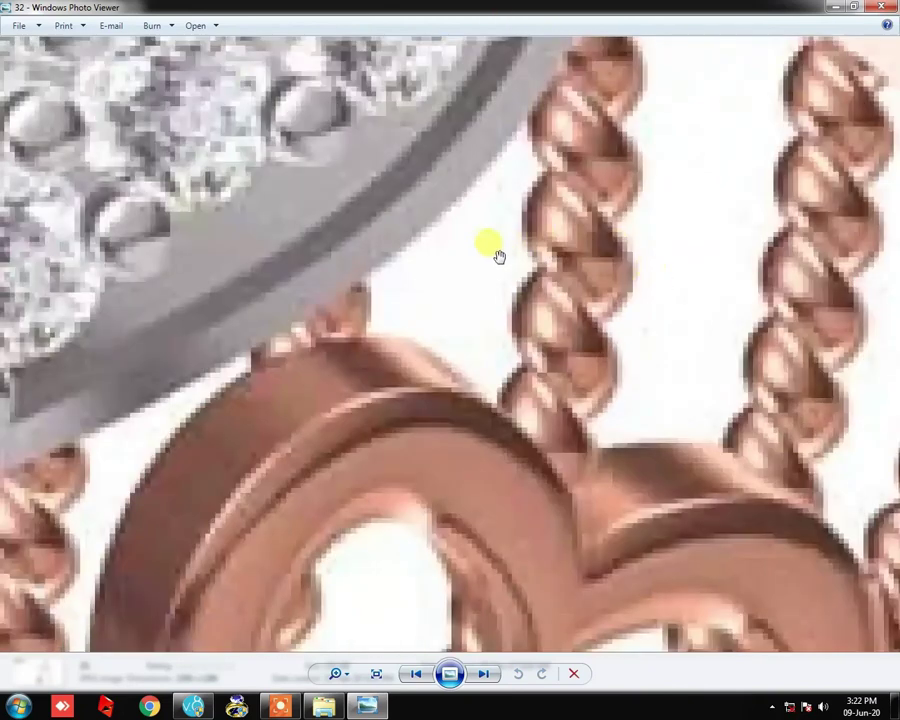
pyautogui.scroll(-3, 545, 190)
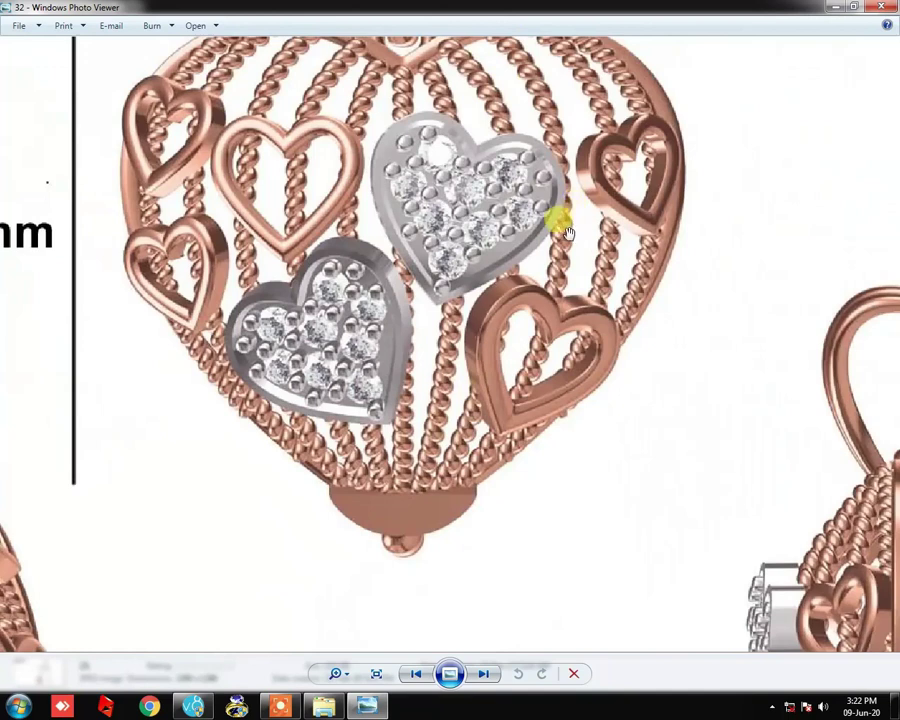
pyautogui.moveTo(562, 243); pyautogui.dragTo(562, 272)
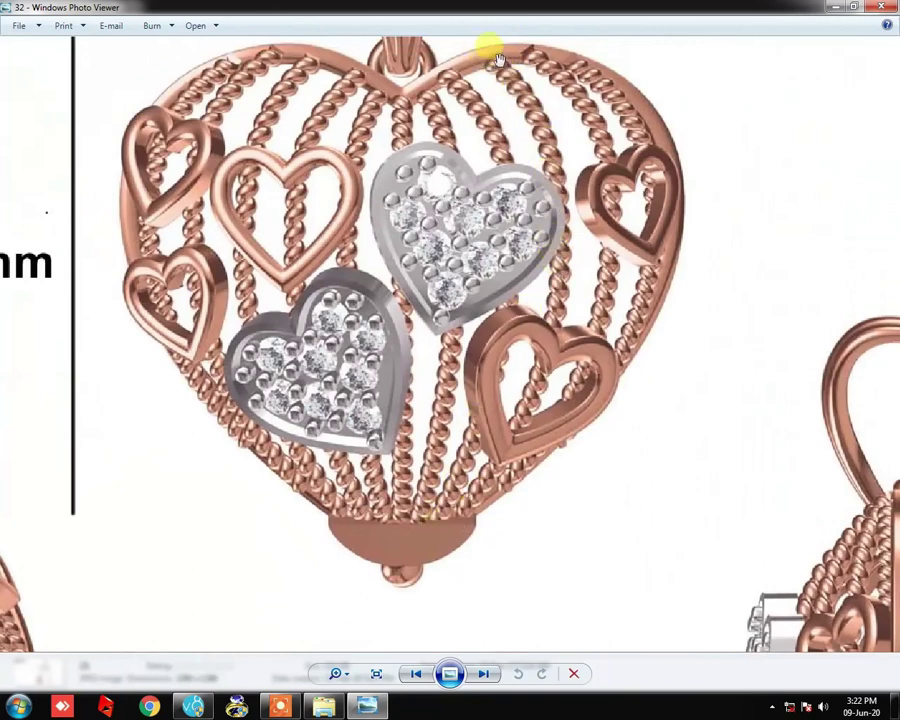
pyautogui.click(833, 10)
pyautogui.click(828, 10)
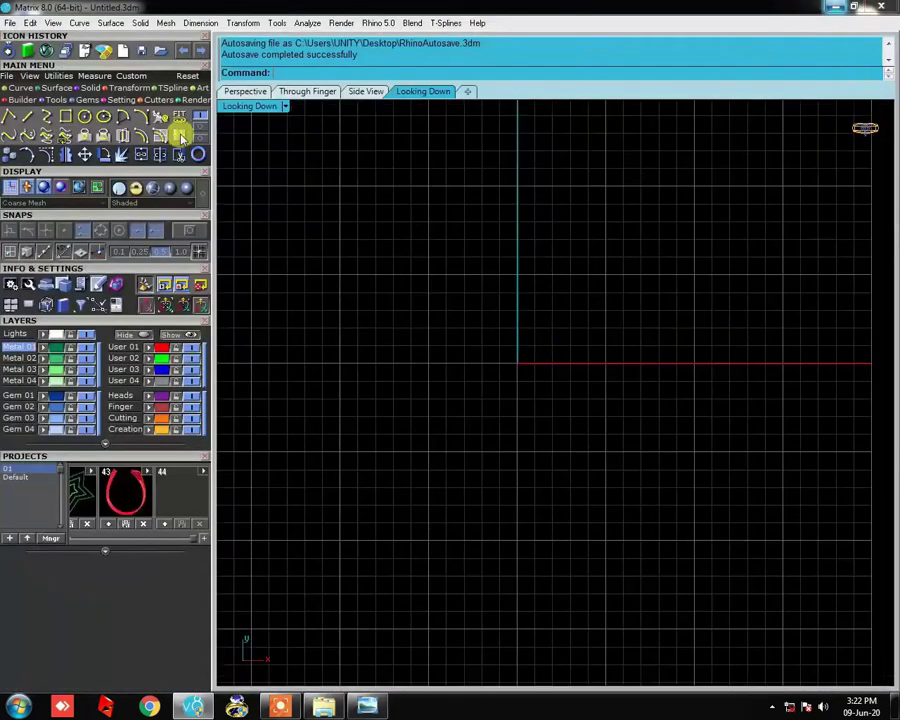
# - Draw a 30-diameter circle centred on the origin and zoom the top view to fit it
pyautogui.click(85, 117)
pyautogui.write('30')
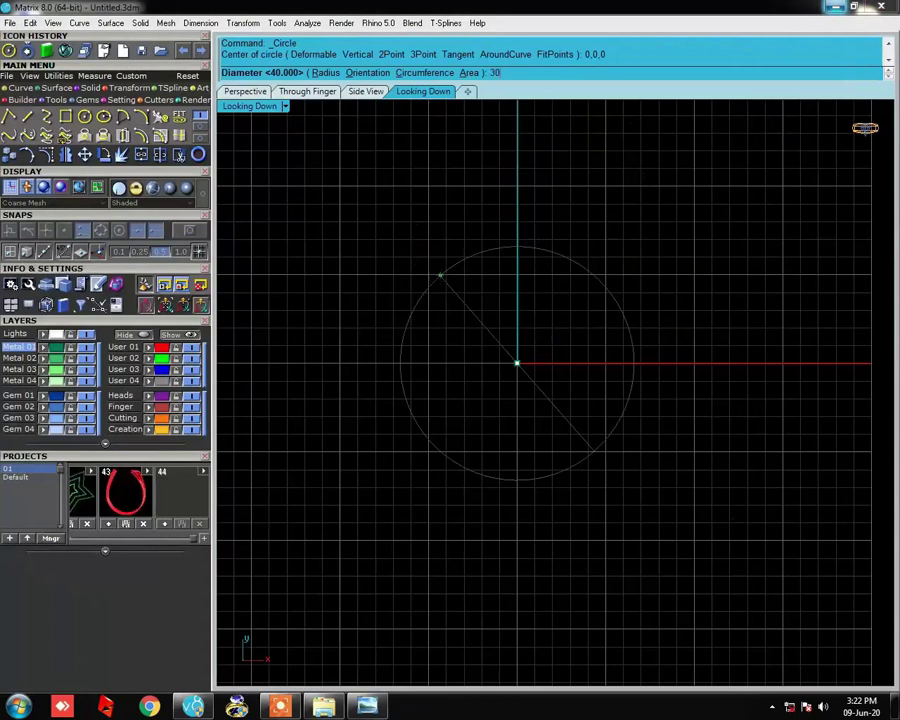
pyautogui.press('Return')
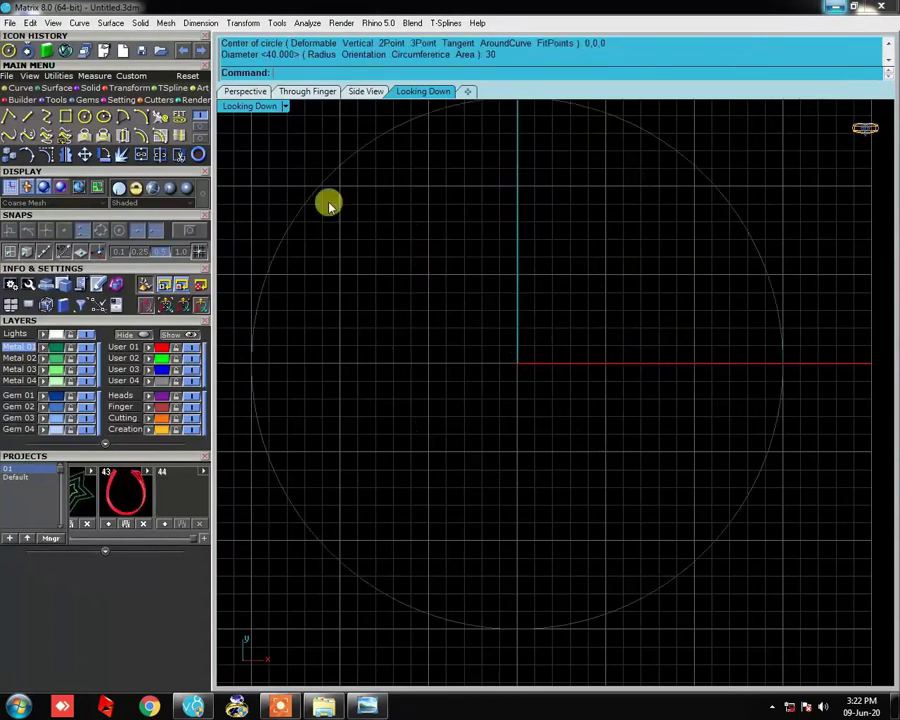
pyautogui.scroll(3, 530, 372)
pyautogui.click(86, 116)
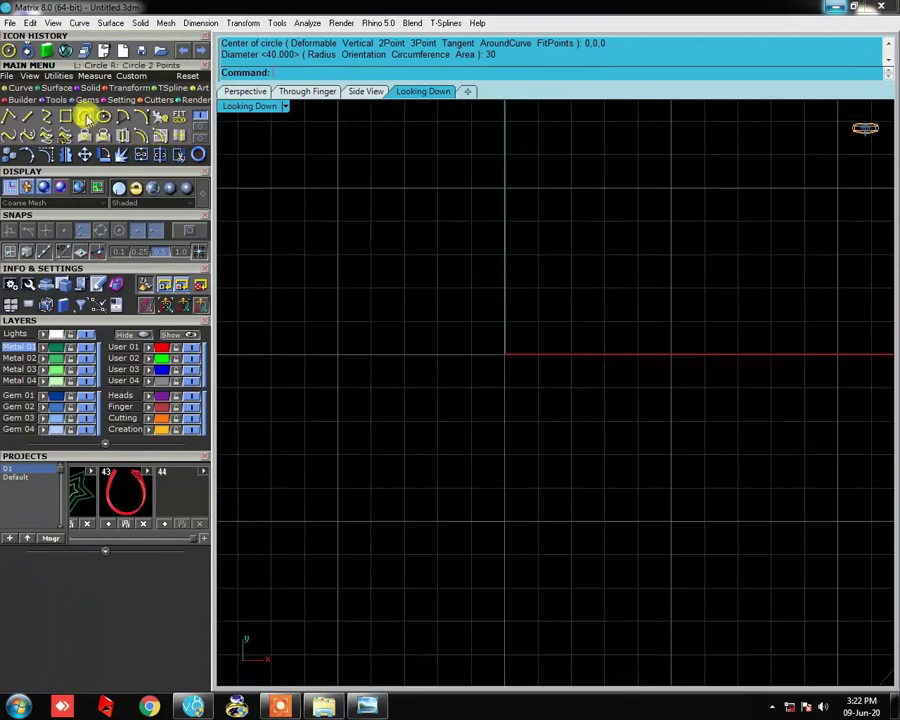
pyautogui.write('0')
pyautogui.press('Return')
pyautogui.press('Return')
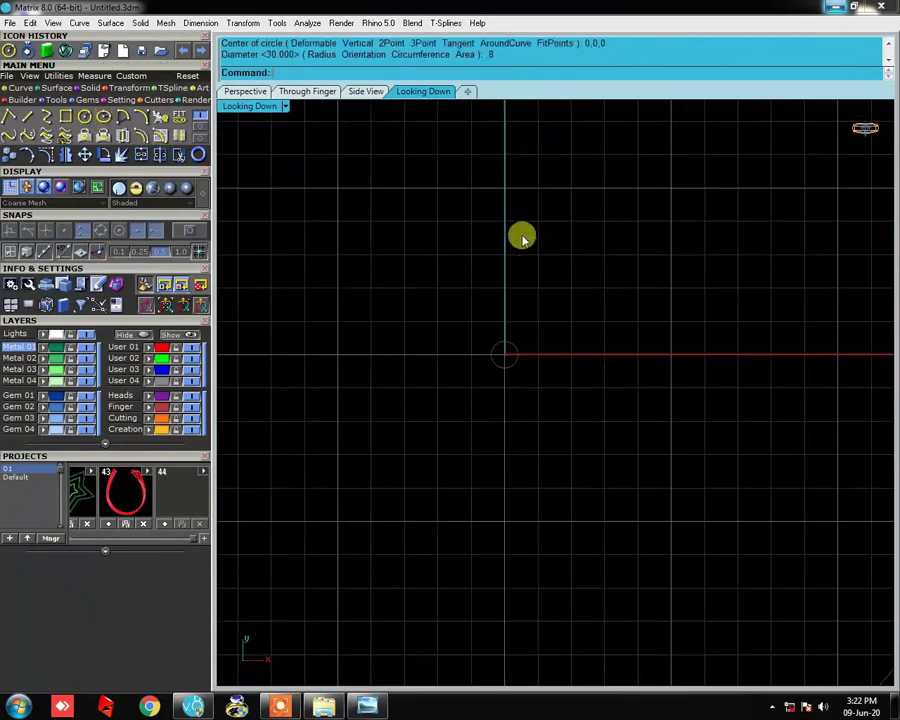
pyautogui.scroll(5, 502, 312)
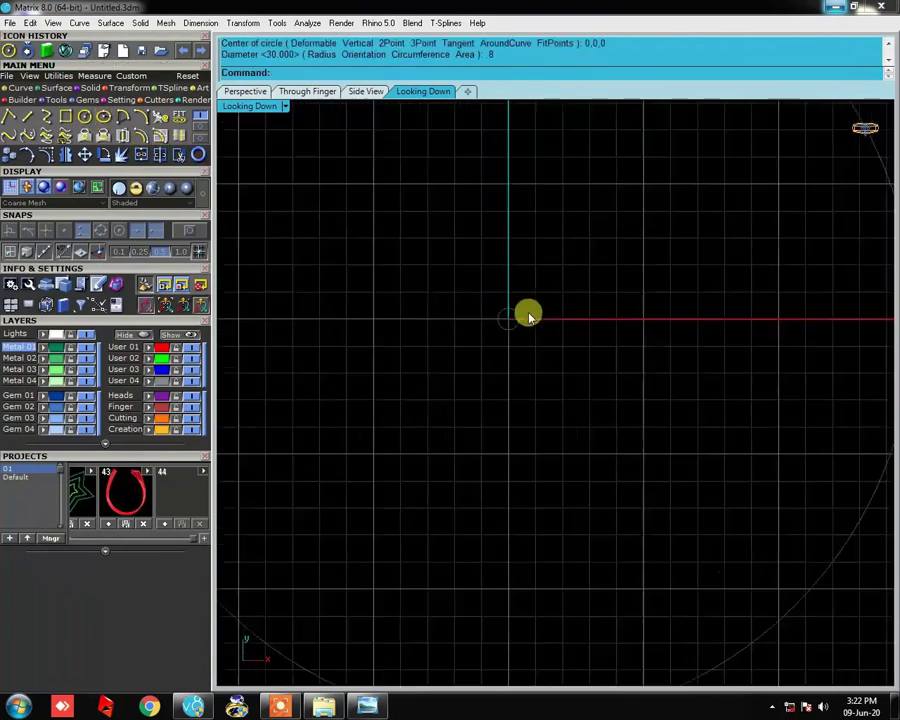
pyautogui.scroll(-1, 542, 358)
pyautogui.press('Return')
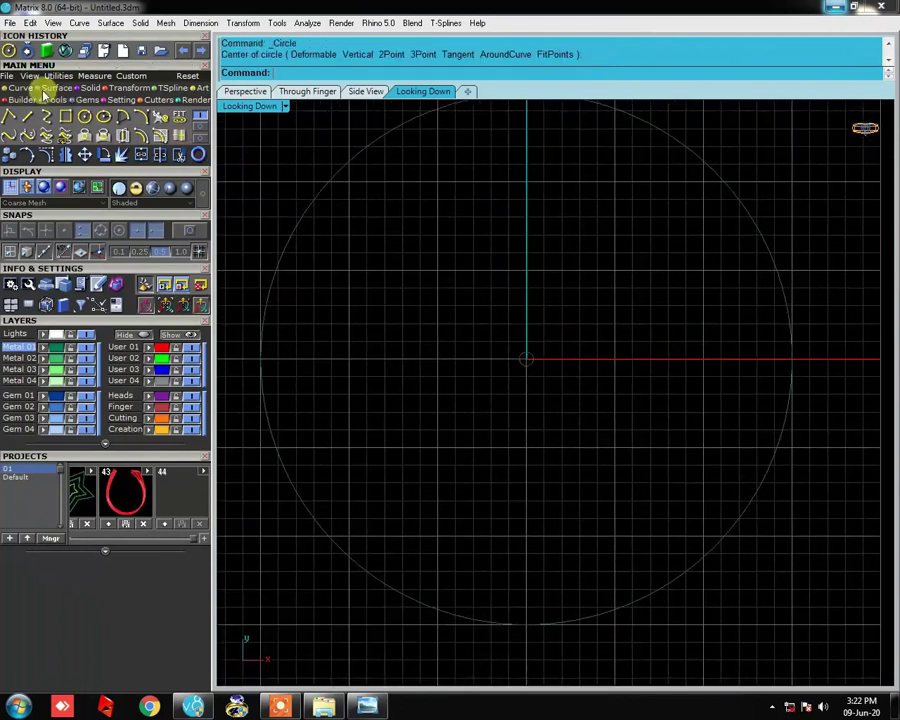
pyautogui.click(20, 87)
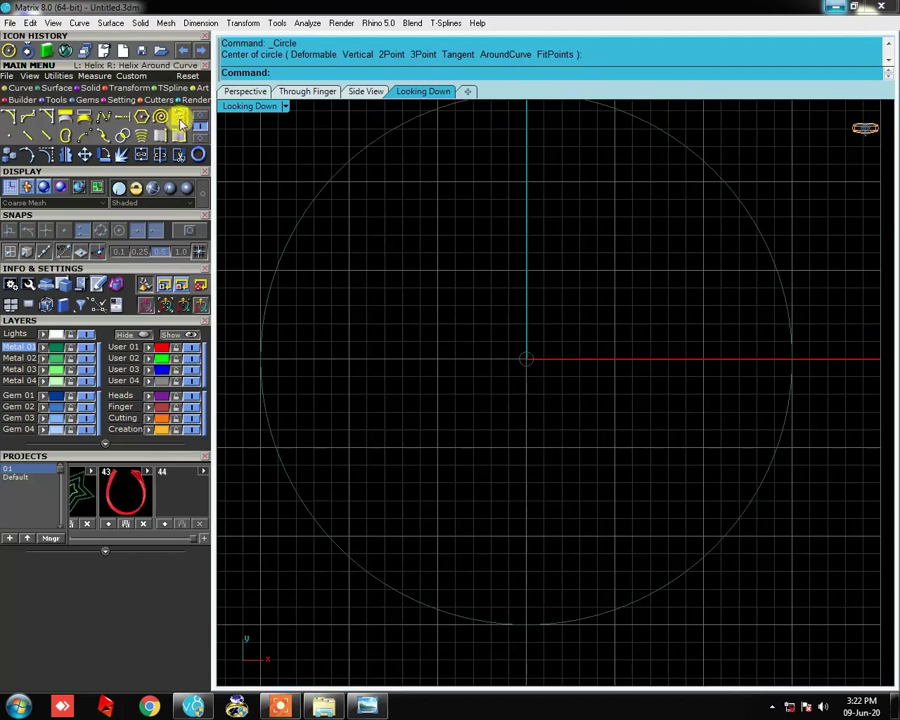
# - Start a helix axis from the circle's left edge to its right edge with diameter 0.4
pyautogui.click(180, 119)
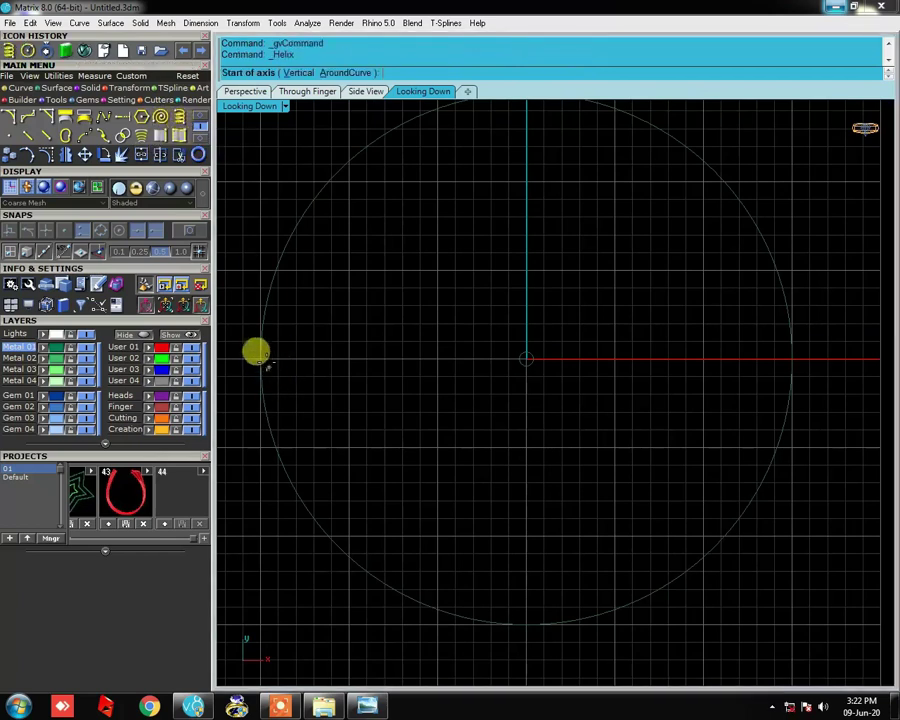
pyautogui.click(188, 230)
pyautogui.click(260, 358)
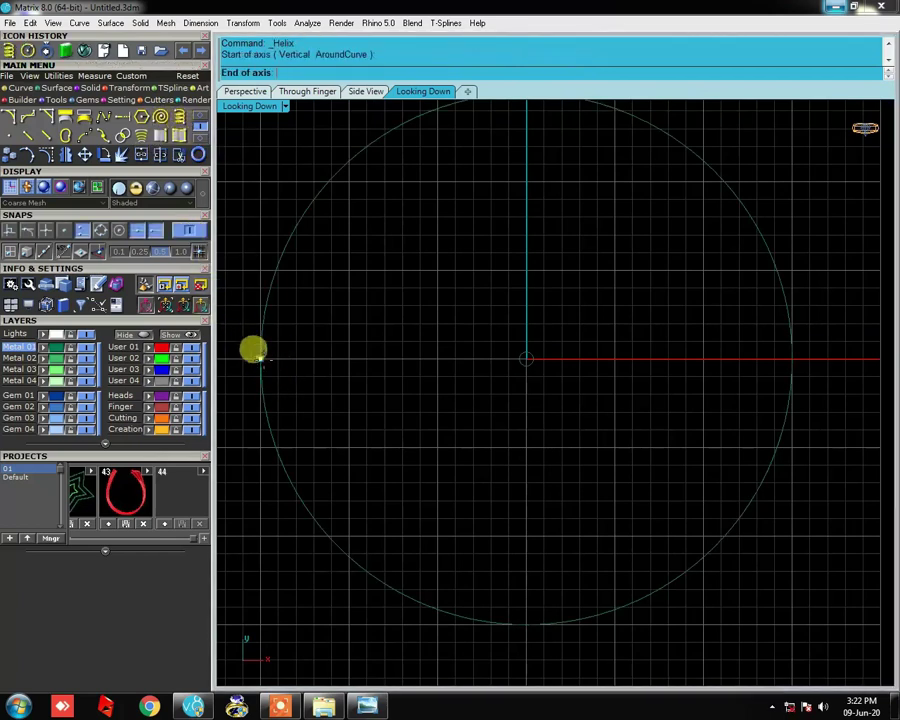
pyautogui.click(786, 360)
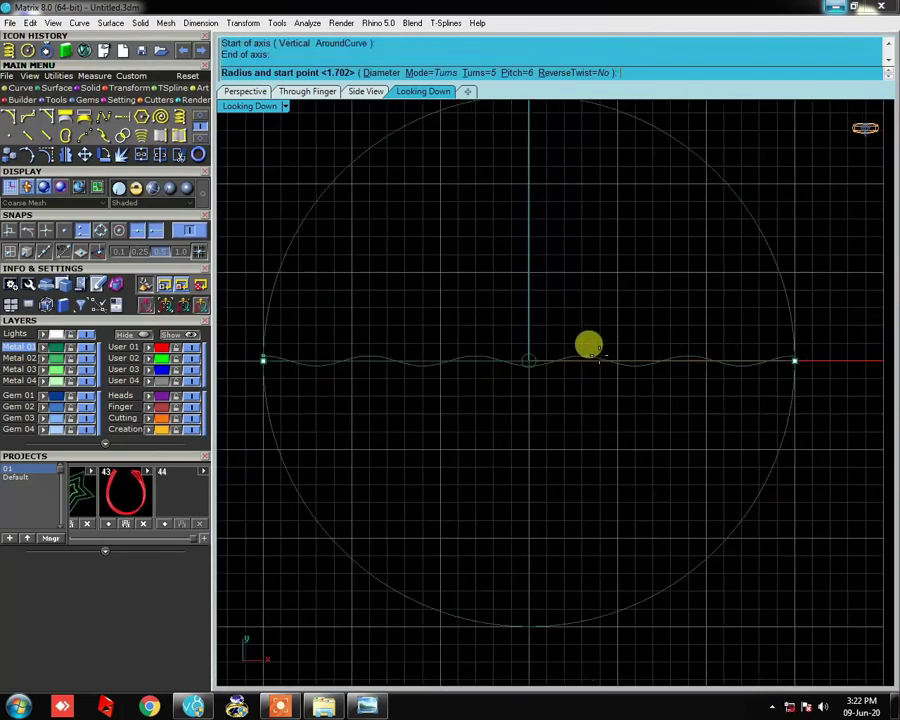
pyautogui.click(385, 74)
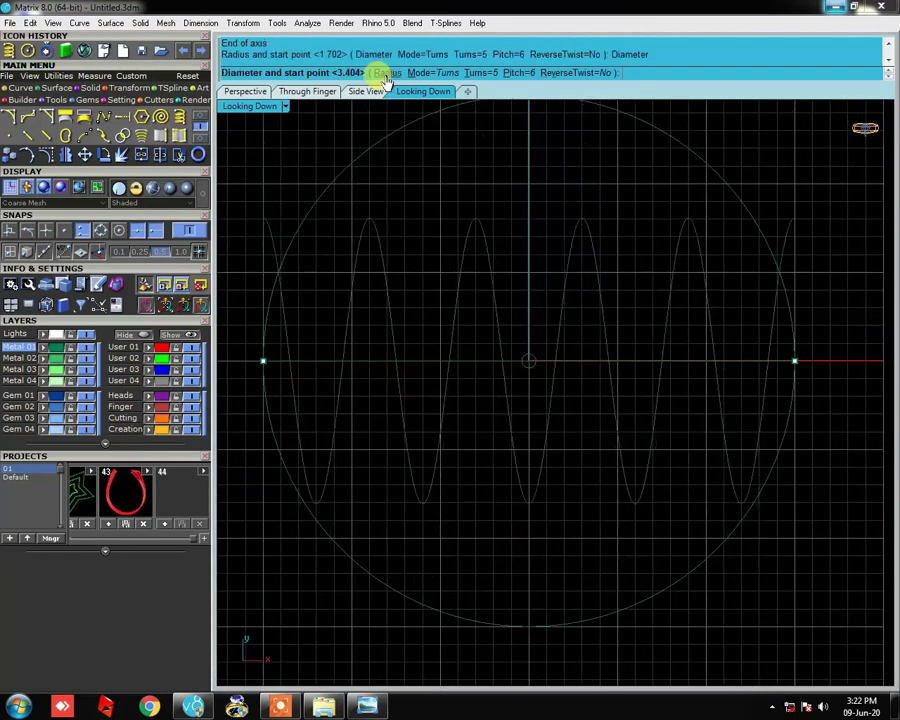
pyautogui.scroll(2, 529, 340)
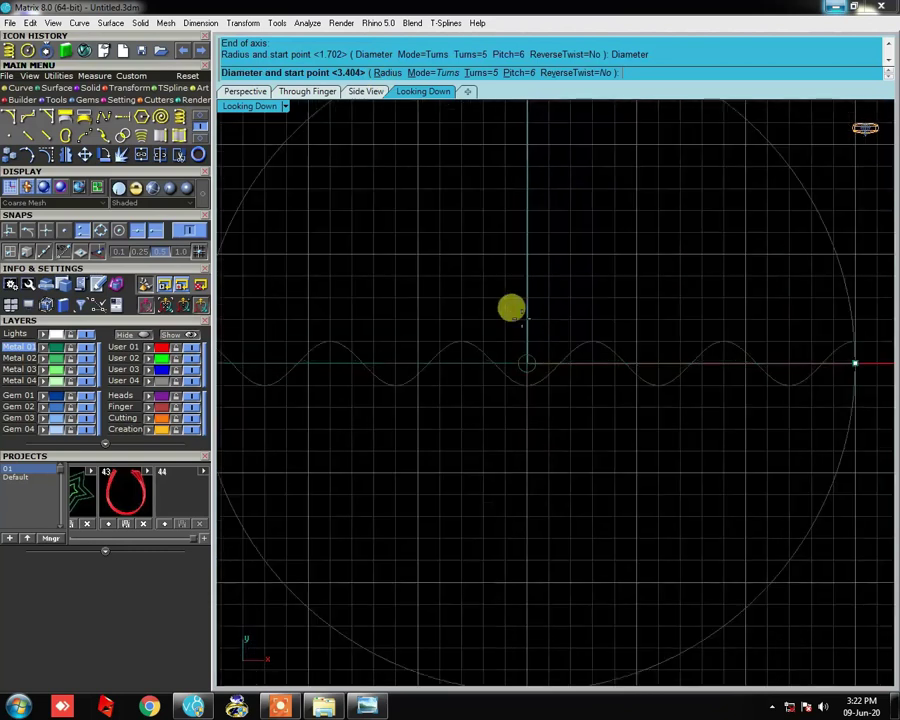
pyautogui.scroll(-2, 510, 307)
pyautogui.write('4')
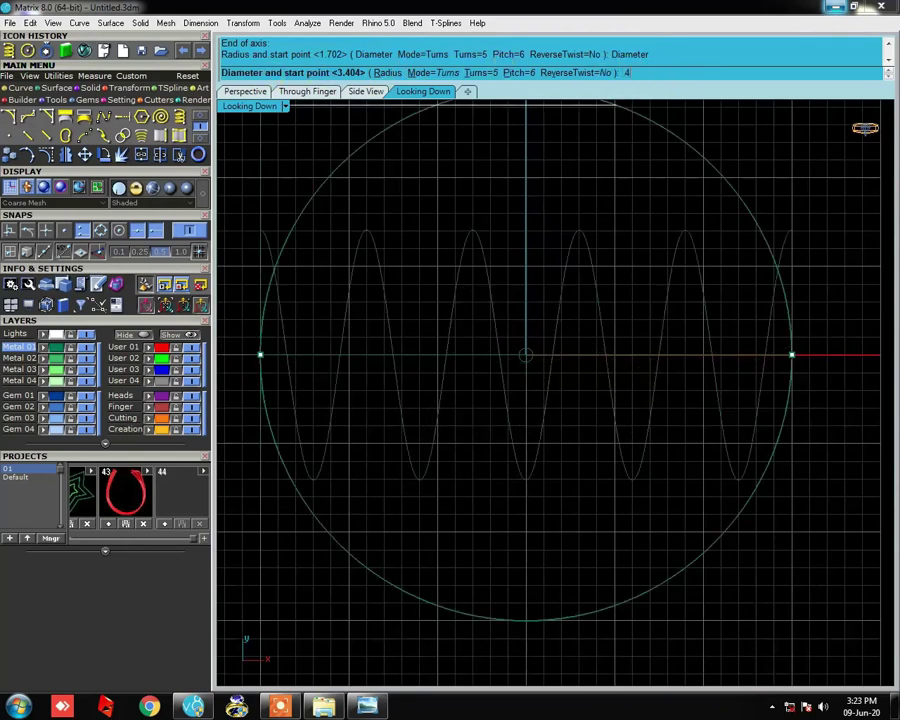
pyautogui.press('Return')
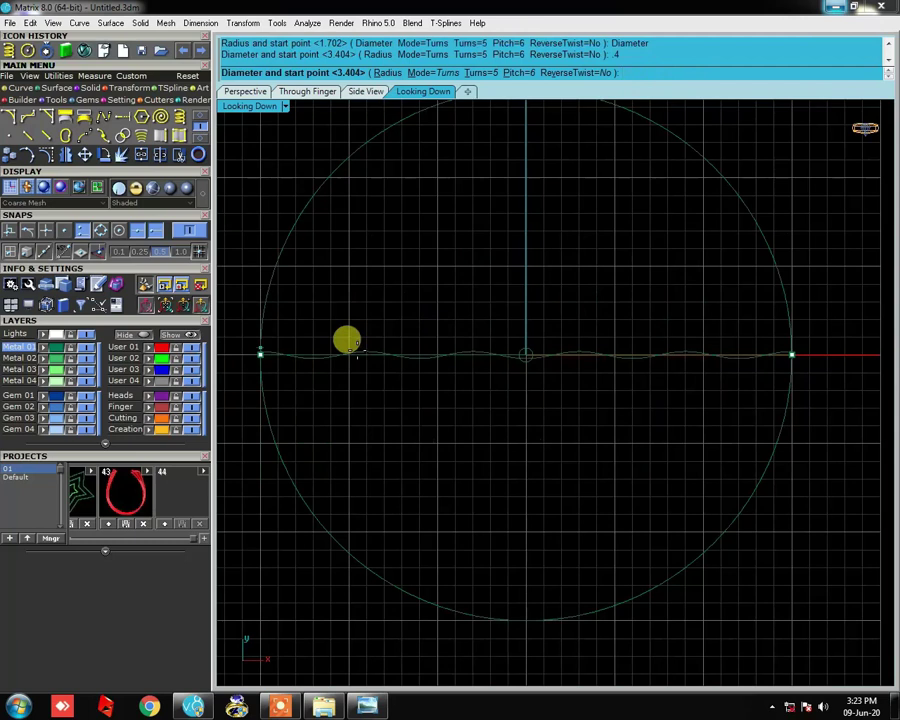
# - Give the helix 70 turns, finish it and select it
pyautogui.click(478, 72)
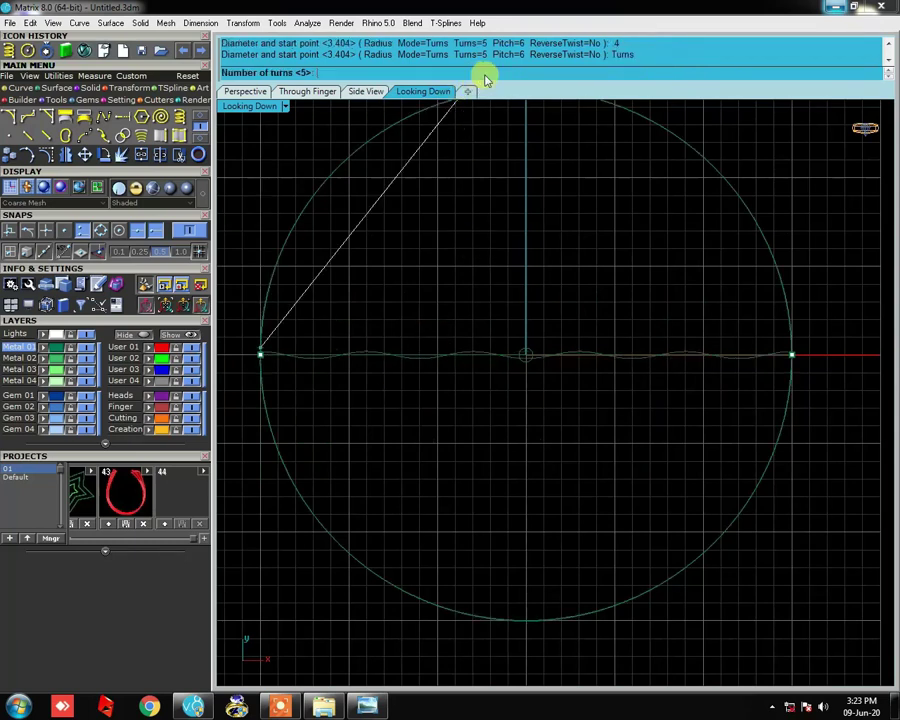
pyautogui.write('70')
pyautogui.press('Return')
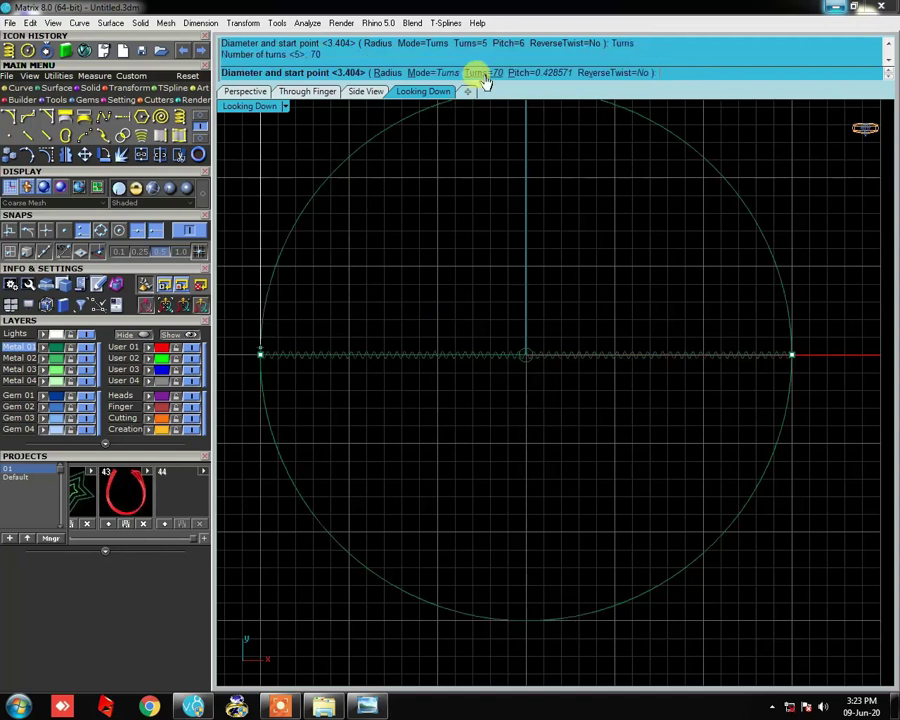
pyautogui.scroll(1, 354, 330)
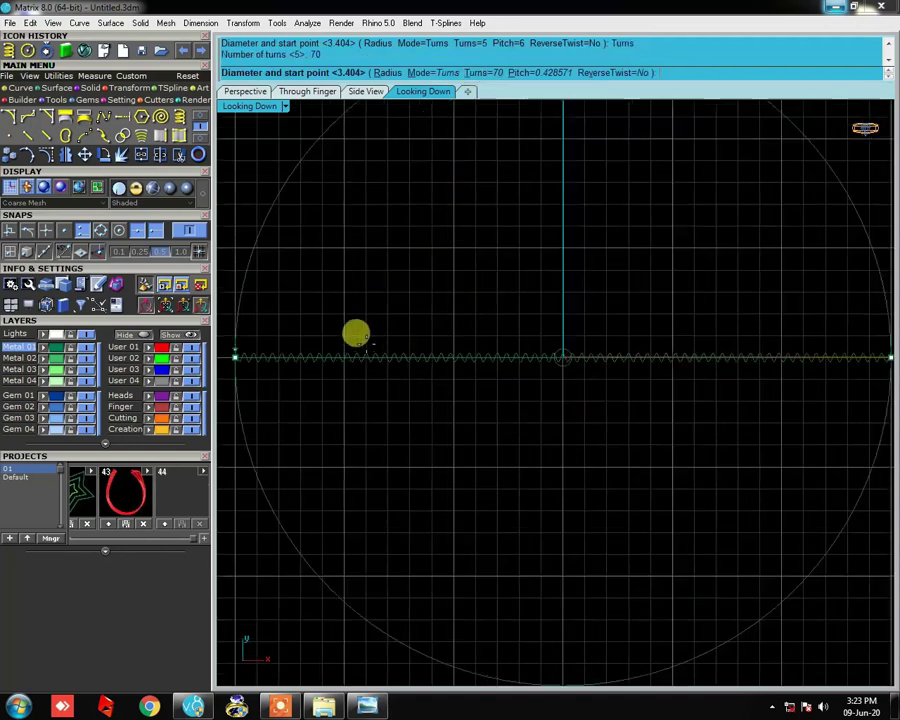
pyautogui.scroll(2, 354, 330)
pyautogui.press('Return')
pyautogui.scroll(3, 415, 340)
pyautogui.click(398, 325)
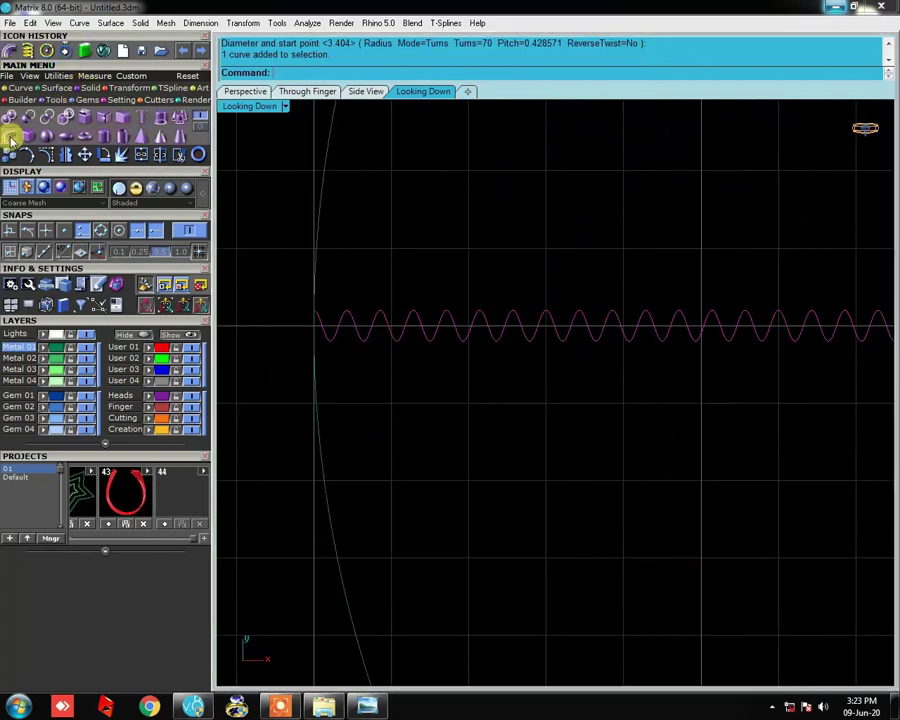
# - Pipe the helix with a start diameter of 4, accepting the end diameter
pyautogui.click(9, 136)
pyautogui.click(321, 74)
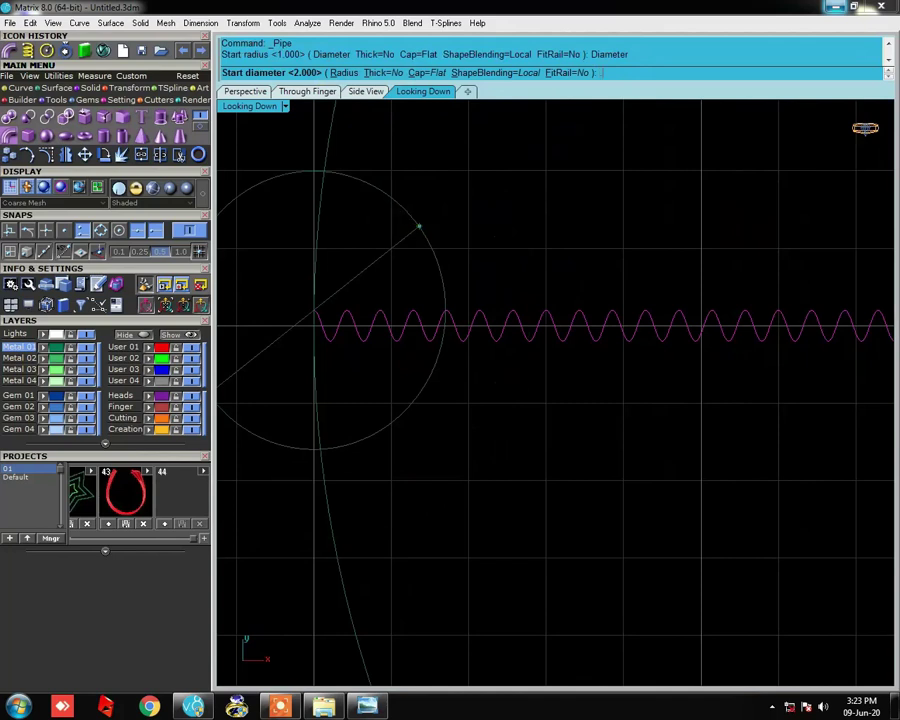
pyautogui.write('4')
pyautogui.rightClick(416, 223)
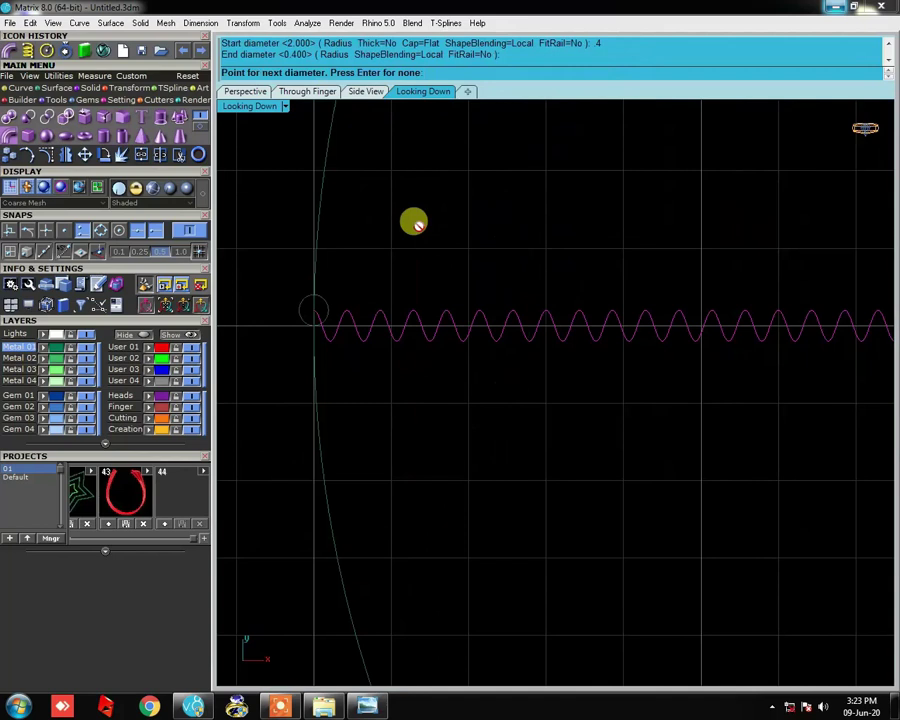
pyautogui.rightClick(422, 230)
pyautogui.scroll(2, 455, 340)
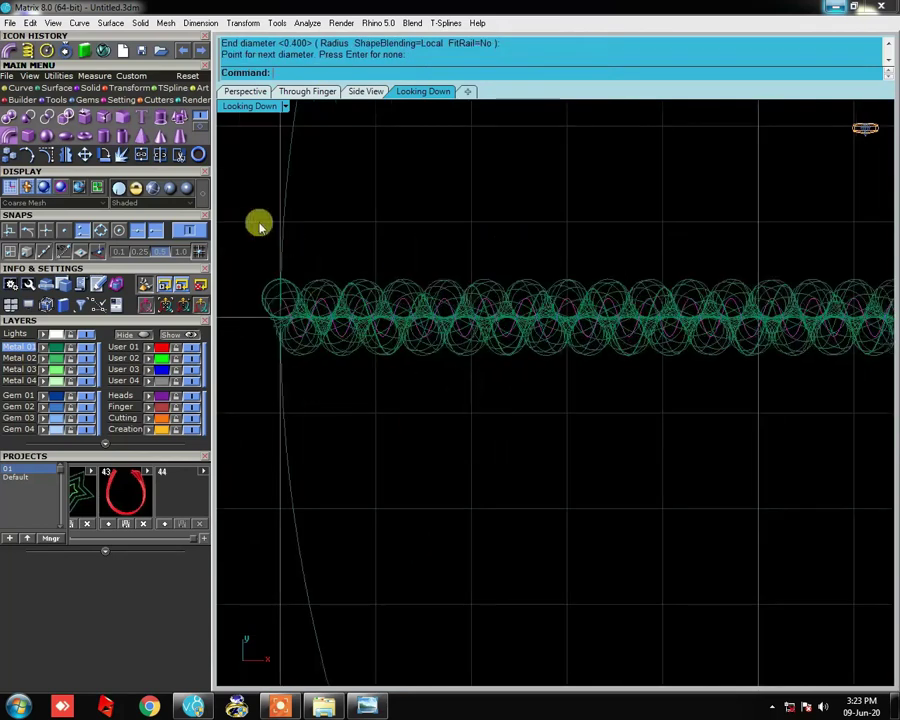
# - Shade the viewport and select the rope tube to inspect it
pyautogui.click(187, 187)
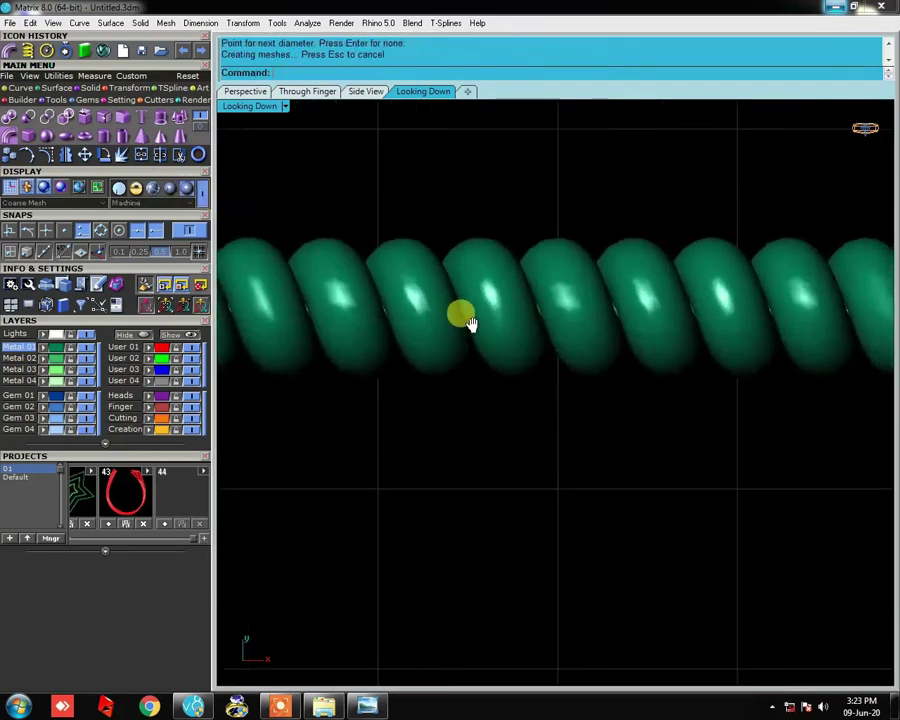
pyautogui.scroll(2, 465, 320)
pyautogui.scroll(-2, 466, 315)
pyautogui.scroll(4, 535, 316)
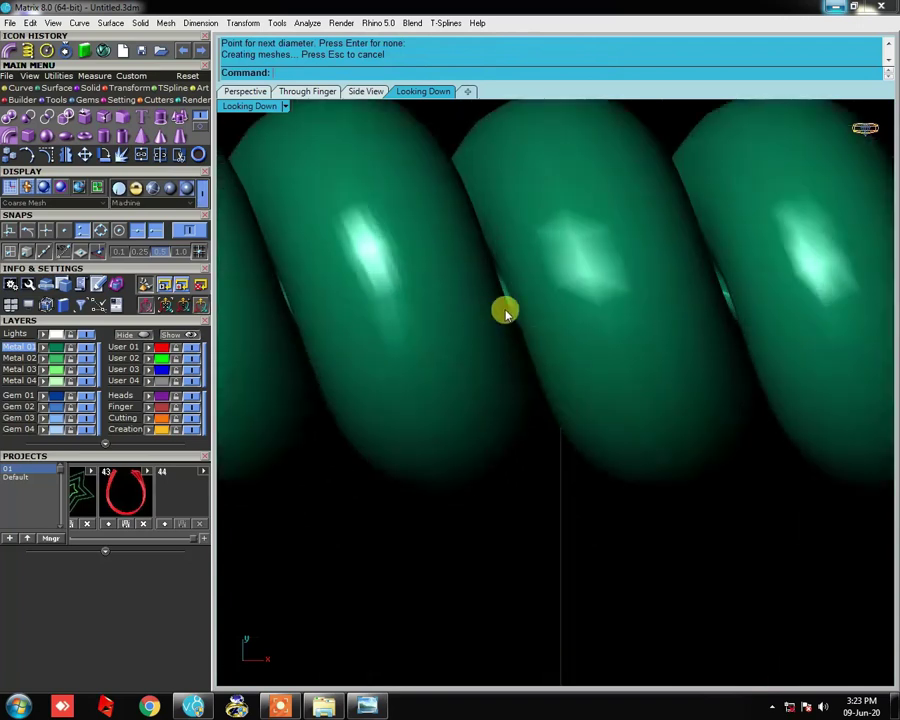
pyautogui.scroll(-2, 506, 308)
pyautogui.scroll(3, 500, 312)
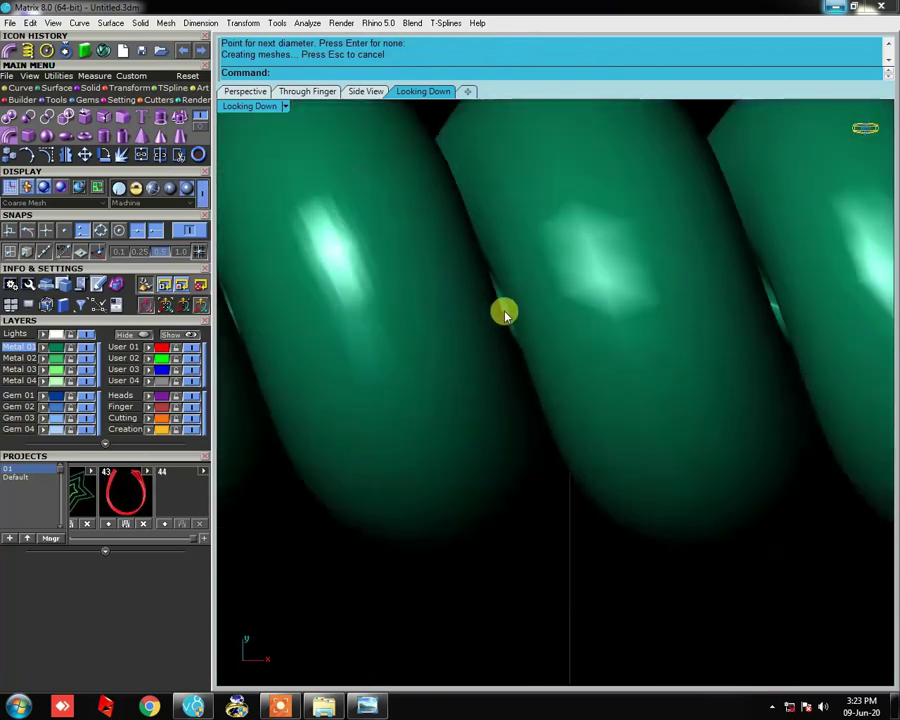
pyautogui.click(505, 313)
pyautogui.scroll(-3, 505, 313)
pyautogui.scroll(2, 502, 311)
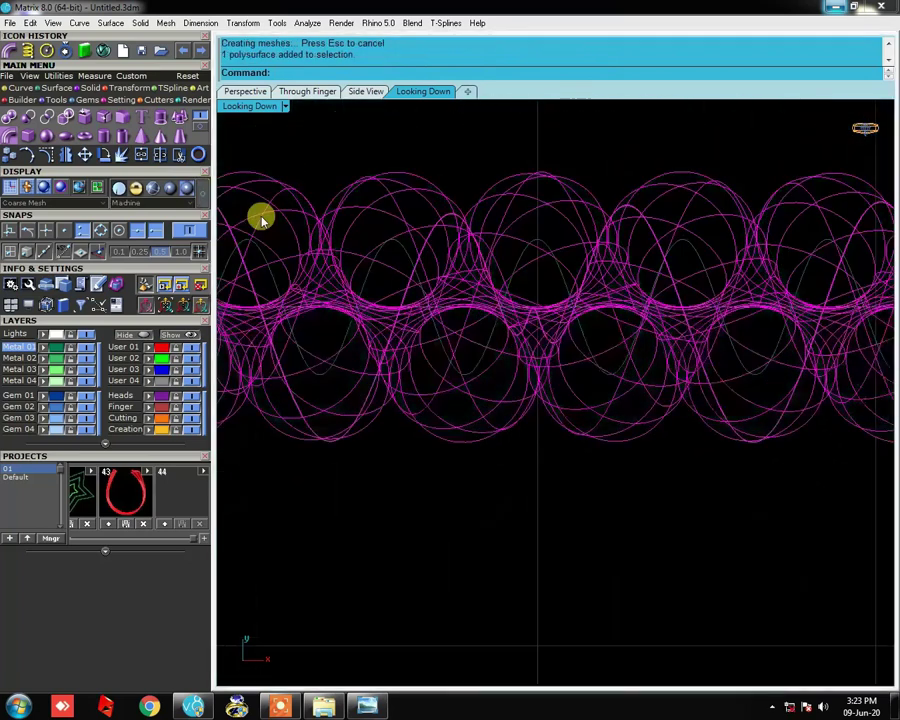
# - Measure the rope's width with an aligned dimension reading 0.80, then delete the dimension
pyautogui.rightClick(488, 444)
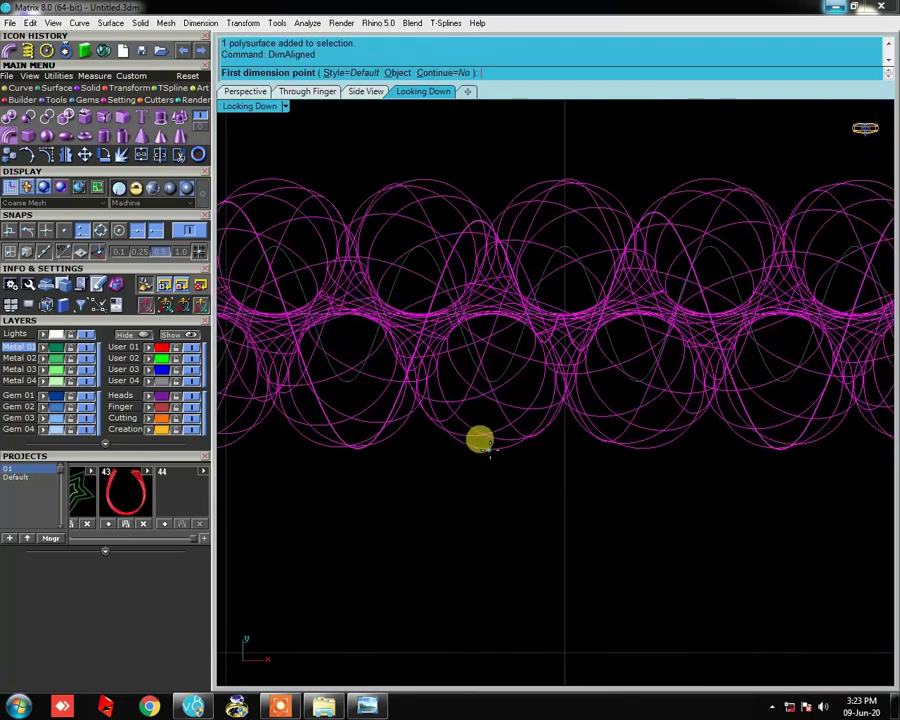
pyautogui.click(490, 449)
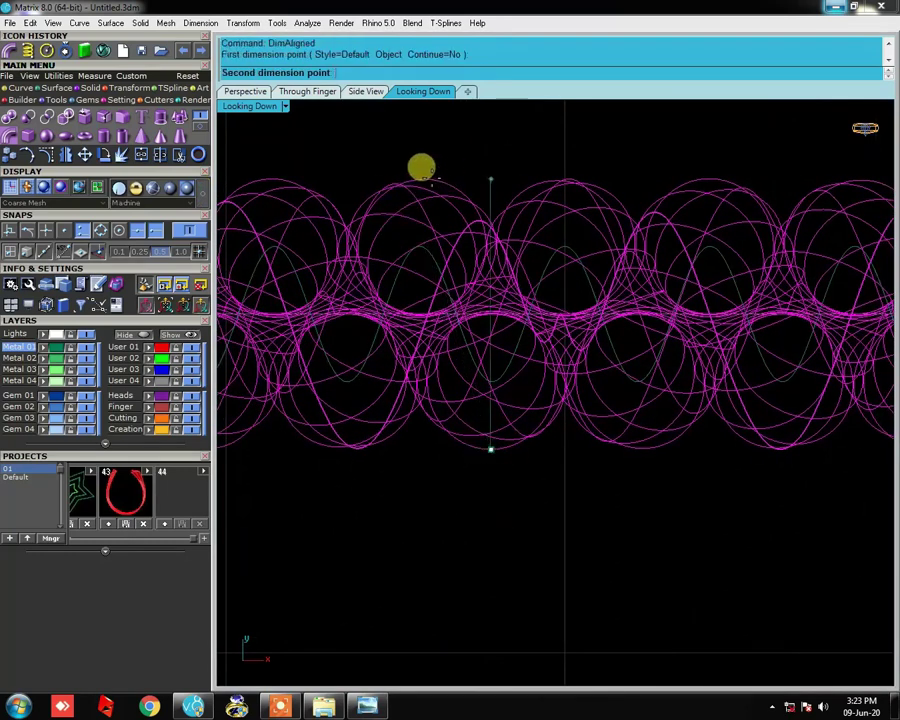
pyautogui.click(421, 167)
pyautogui.scroll(-2, 496, 220)
pyautogui.scroll(-2, 468, 252)
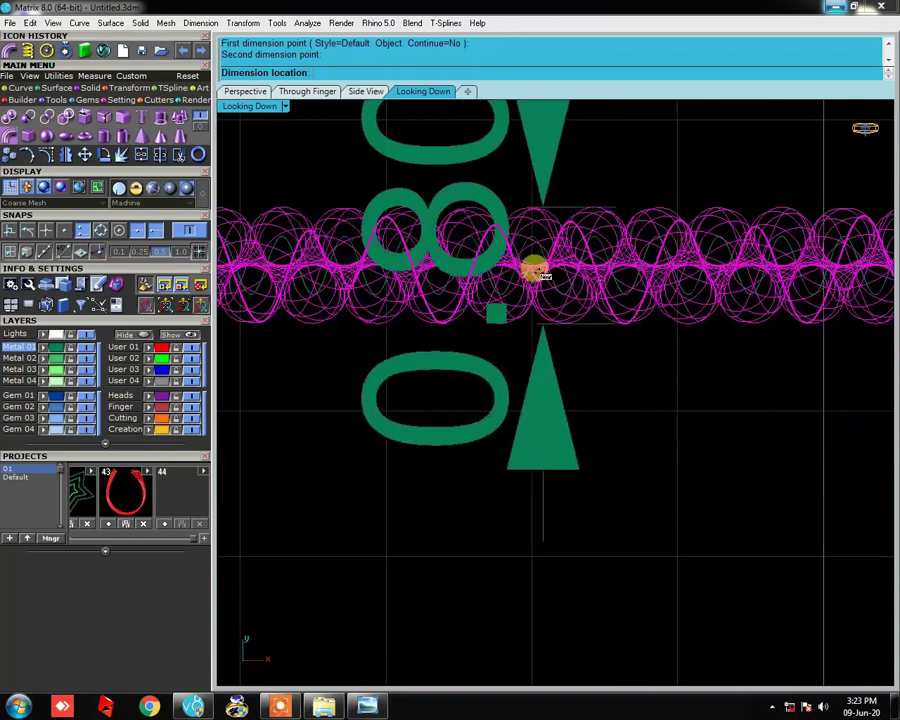
pyautogui.scroll(-2, 536, 280)
pyautogui.click(586, 321)
pyautogui.click(578, 340)
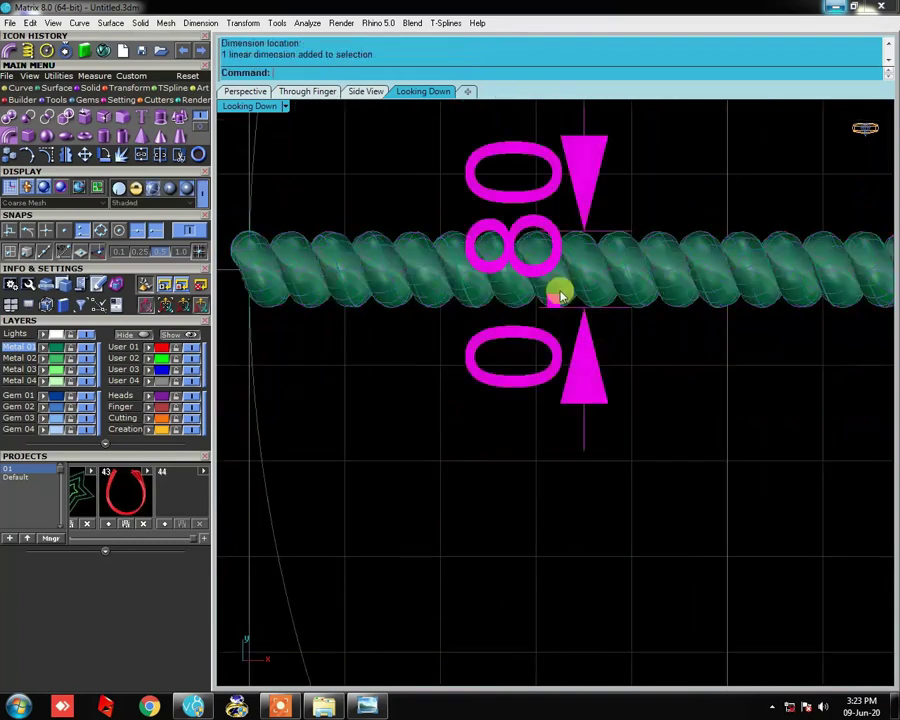
pyautogui.press('Delete')
# - Return to wireframe with W and delete the rope tube and its helix
pyautogui.scroll(3, 520, 272)
pyautogui.scroll(3, 380, 235)
pyautogui.click(171, 188)
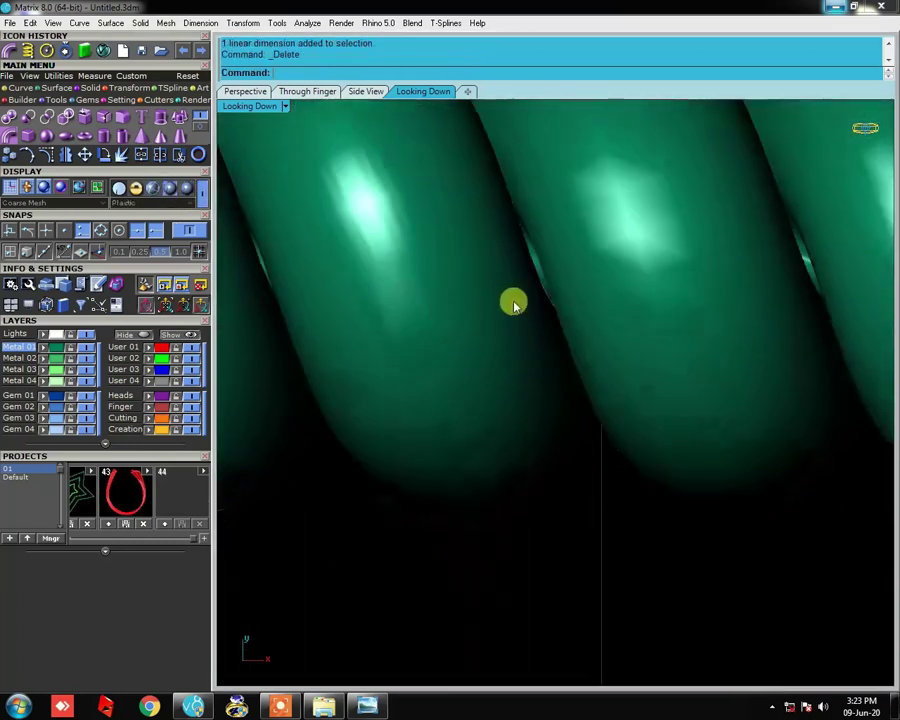
pyautogui.rightClick(513, 303)
pyautogui.scroll(-2, 525, 301)
pyautogui.scroll(-1, 535, 316)
pyautogui.scroll(-2, 500, 292)
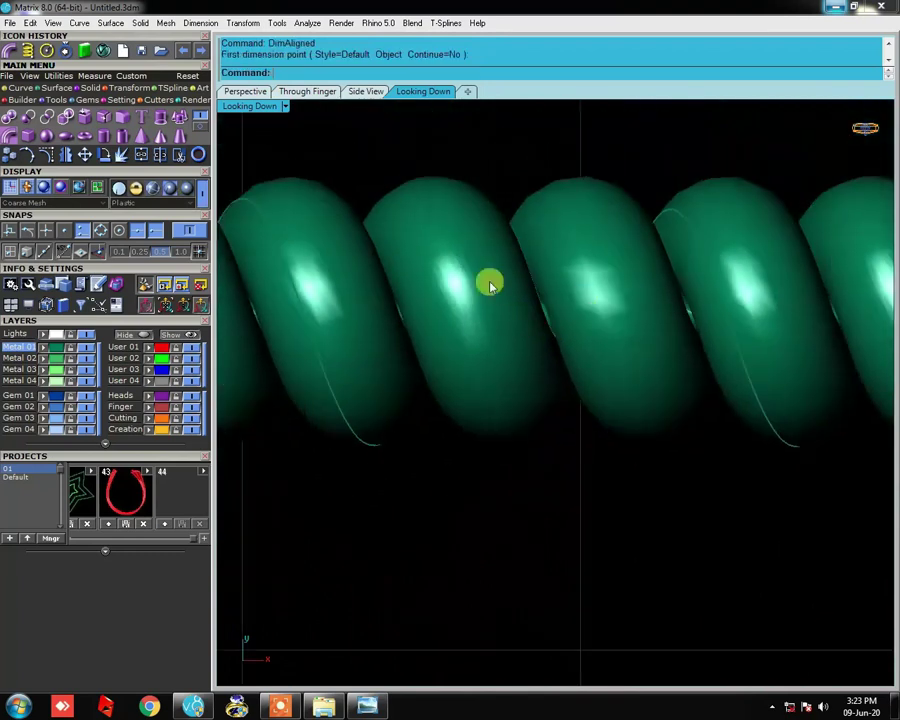
pyautogui.scroll(-3, 490, 286)
pyautogui.scroll(-2, 510, 286)
pyautogui.write('w')
pyautogui.press('Return')
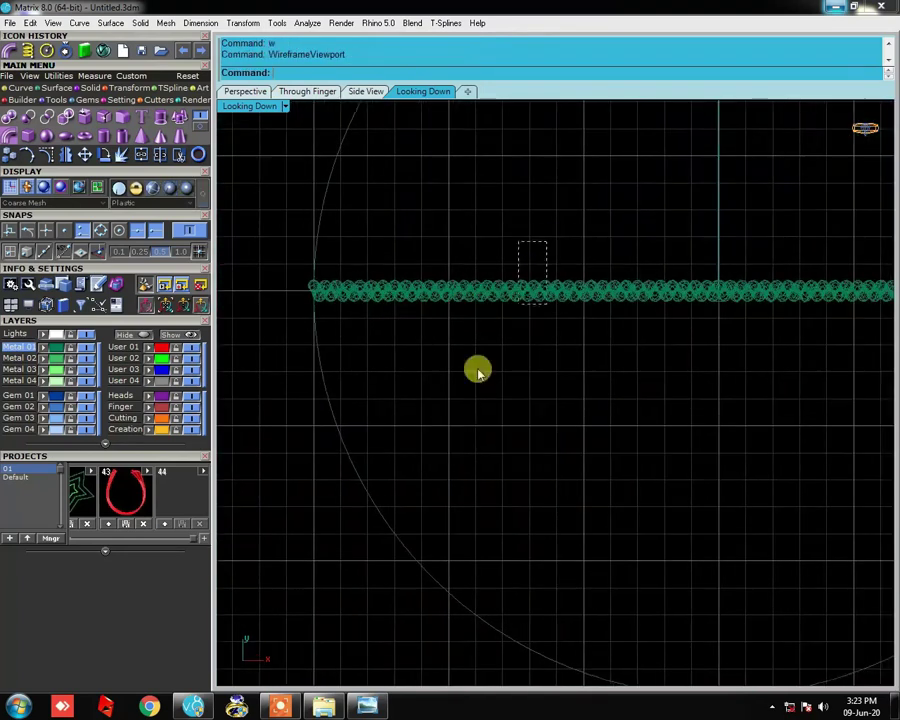
pyautogui.hotkey('ctrl', 'a')
pyautogui.press('Delete')
pyautogui.scroll(-2, 540, 324)
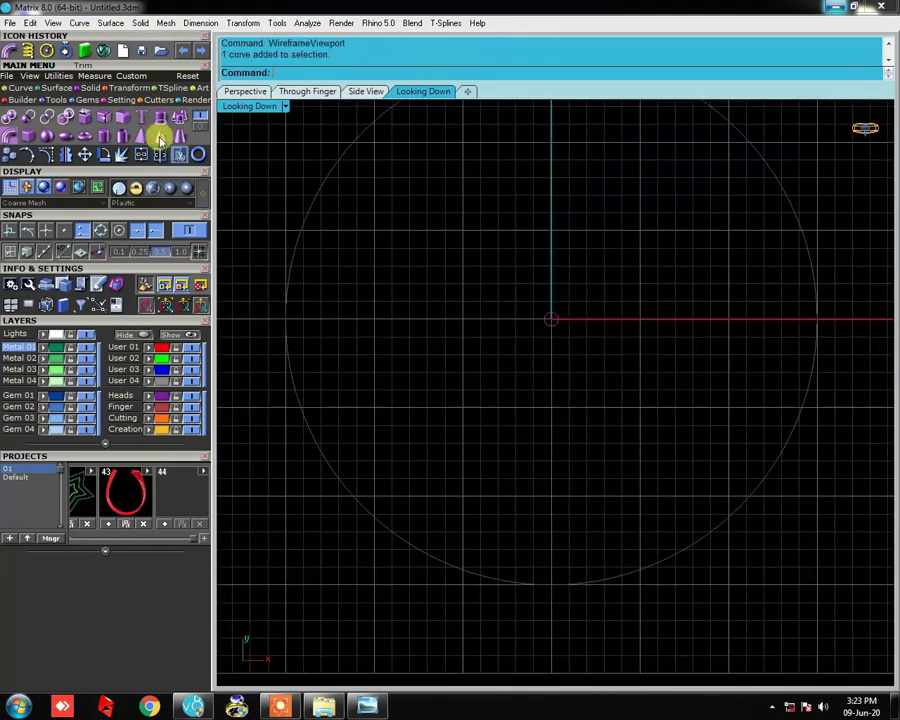
# - Draw a 0.4-diameter, 74-turn helix between the circle's left and right quadrants and select it
pyautogui.click(22, 87)
pyautogui.click(178, 117)
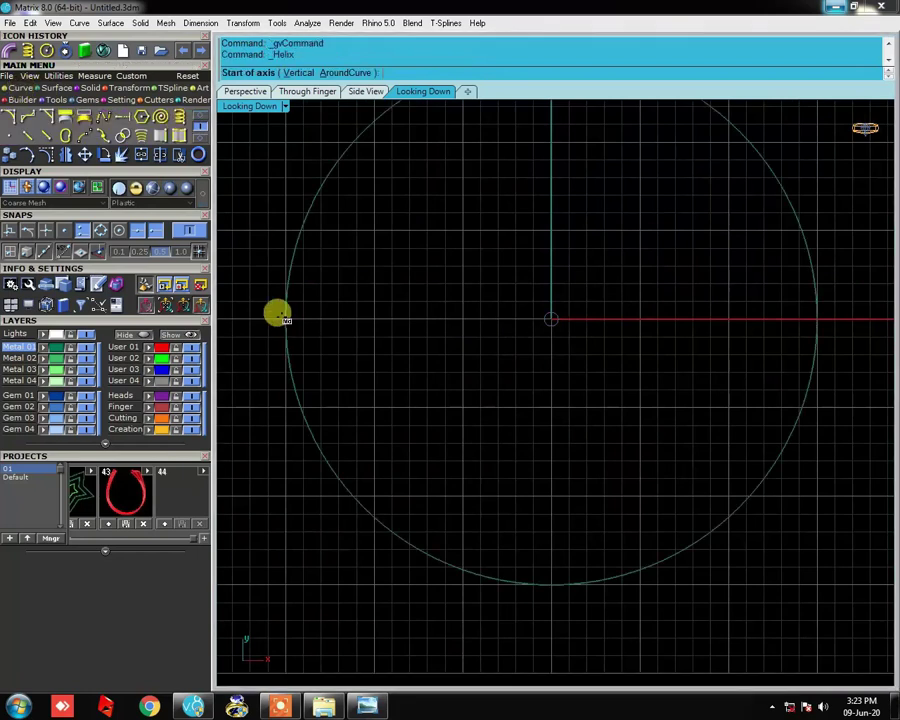
pyautogui.click(285, 318)
pyautogui.click(815, 318)
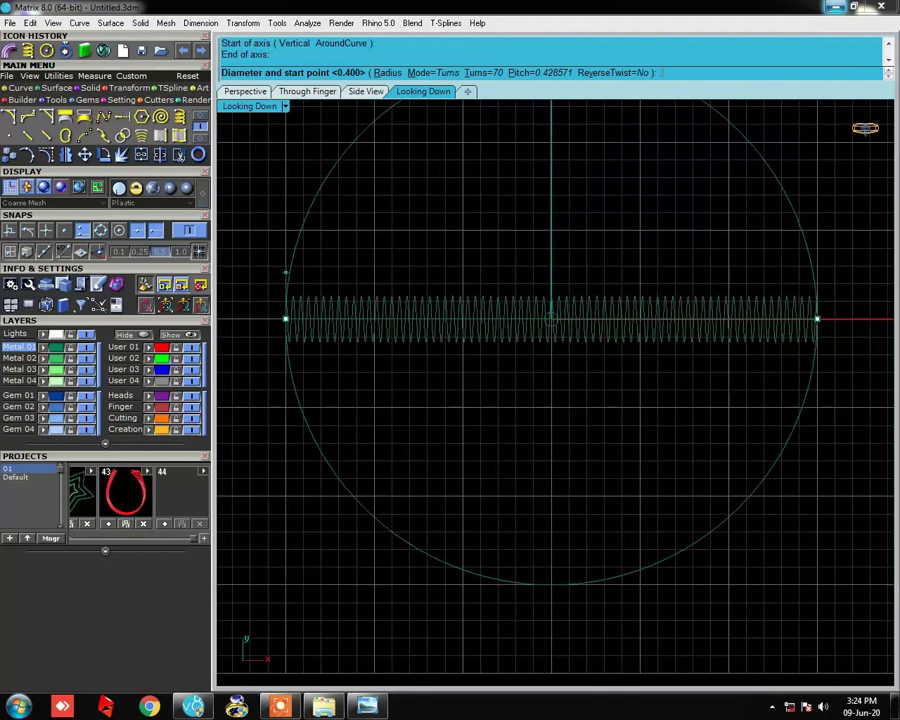
pyautogui.press('Return')
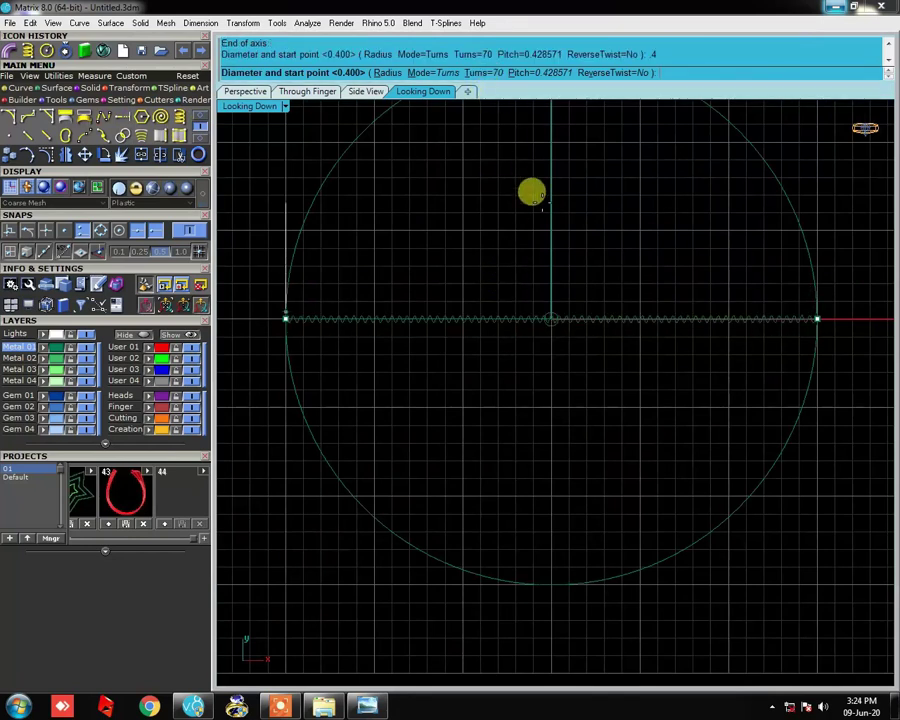
pyautogui.click(484, 73)
pyautogui.write('74')
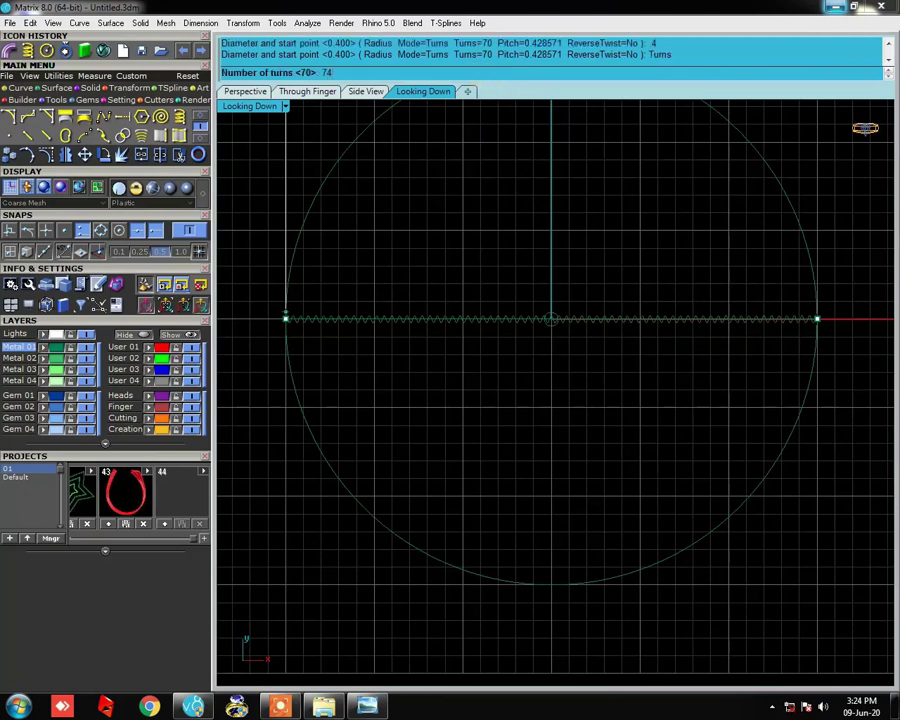
pyautogui.press('Return')
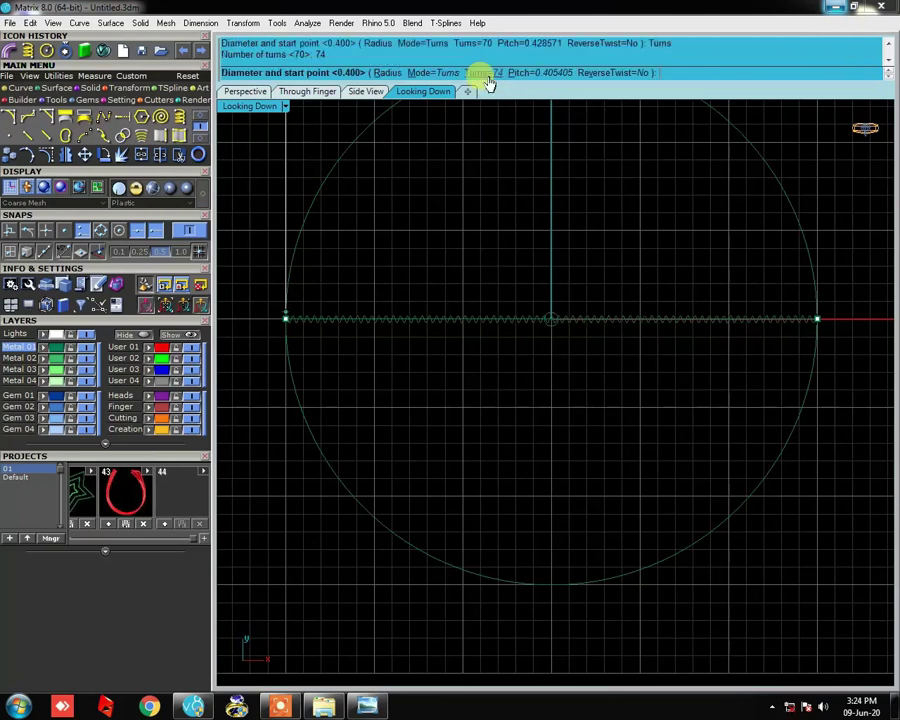
pyautogui.press('Return')
pyautogui.scroll(3, 401, 327)
pyautogui.click(401, 322)
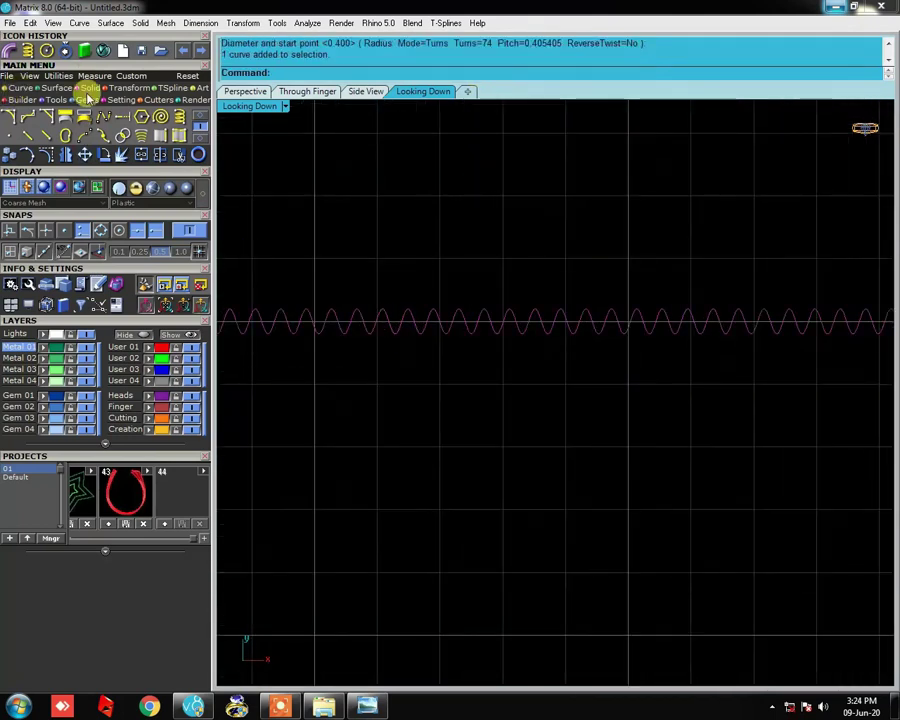
# - Build a pipe around the 74-turn helix, accepting the default start and end diameters
pyautogui.click(20, 100)
pyautogui.click(15, 135)
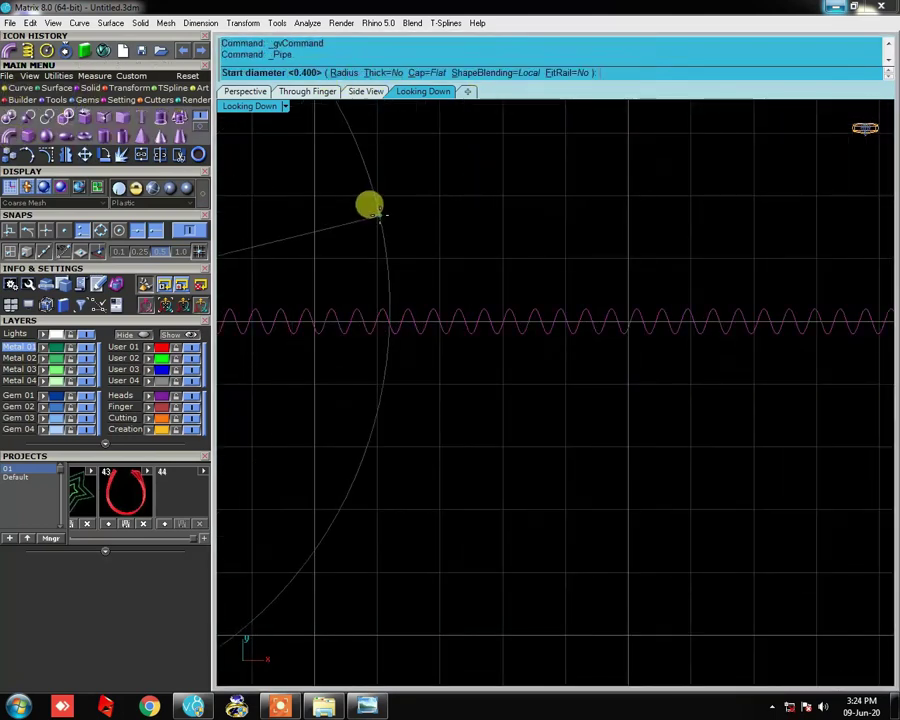
pyautogui.write('4')
pyautogui.press('Return')
pyautogui.rightClick(374, 208)
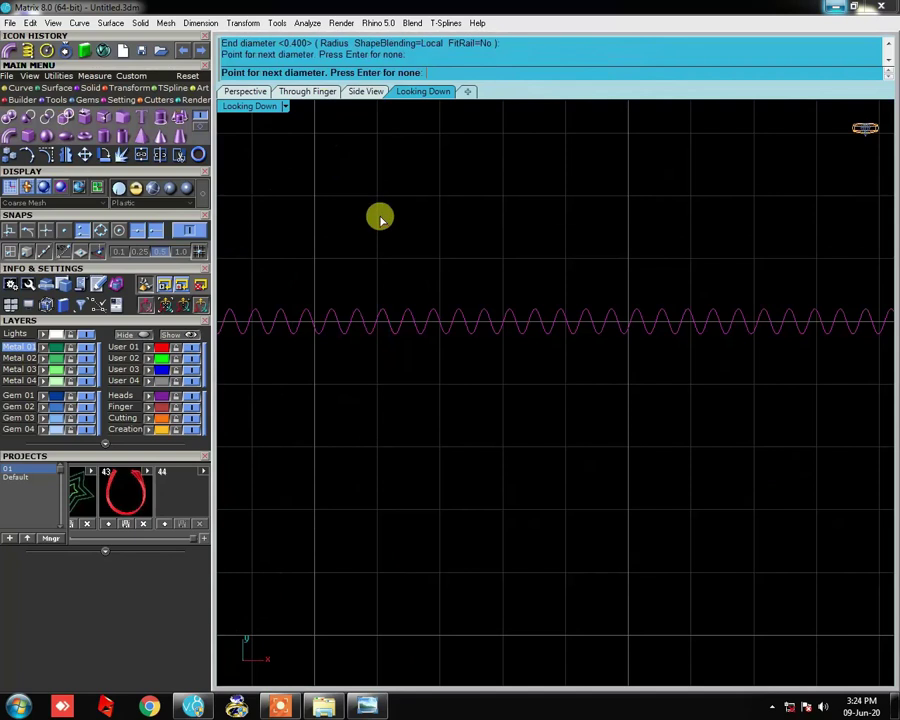
pyautogui.rightClick(378, 214)
pyautogui.rightClick(380, 210)
pyautogui.press('Escape')
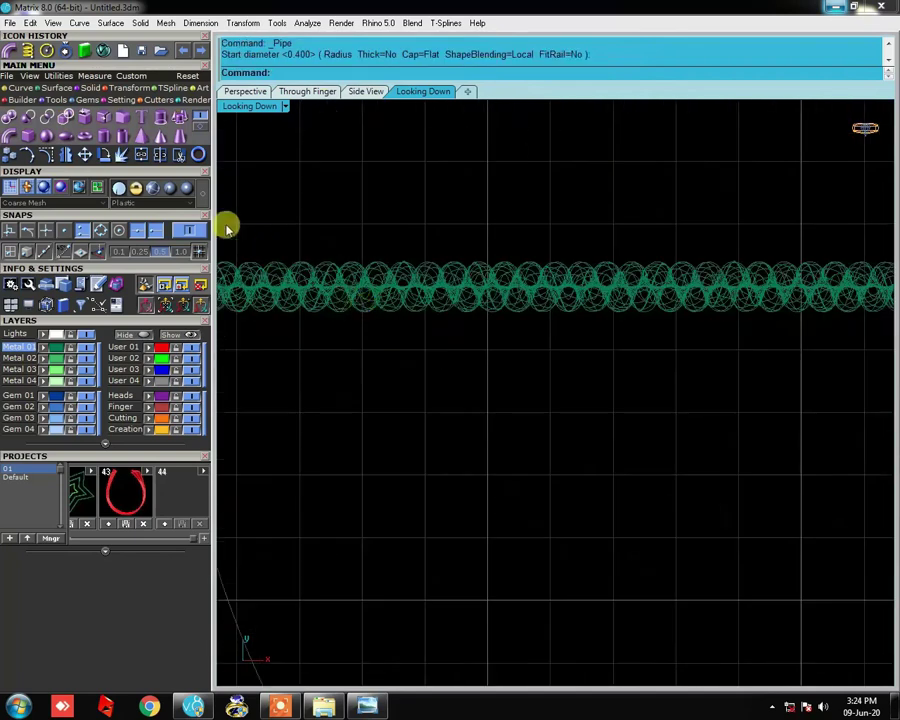
# - Display the twisted rope shaded with Plastic material and select it
pyautogui.click(176, 187)
pyautogui.scroll(4, 450, 285)
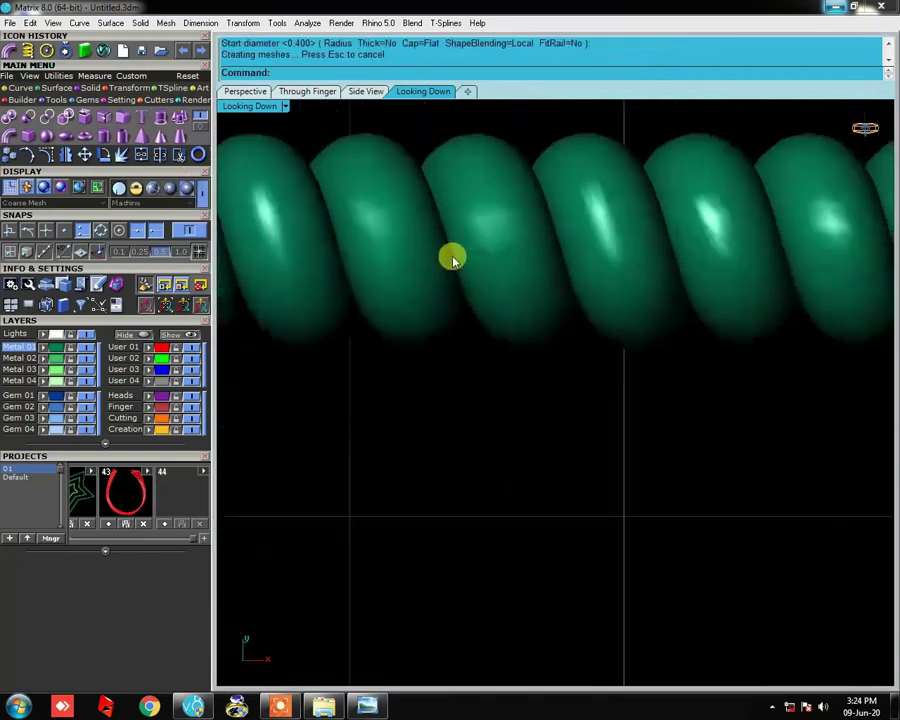
pyautogui.scroll(3, 452, 270)
pyautogui.rightClick(446, 305)
pyautogui.scroll(-3, 466, 298)
pyautogui.scroll(3, 470, 291)
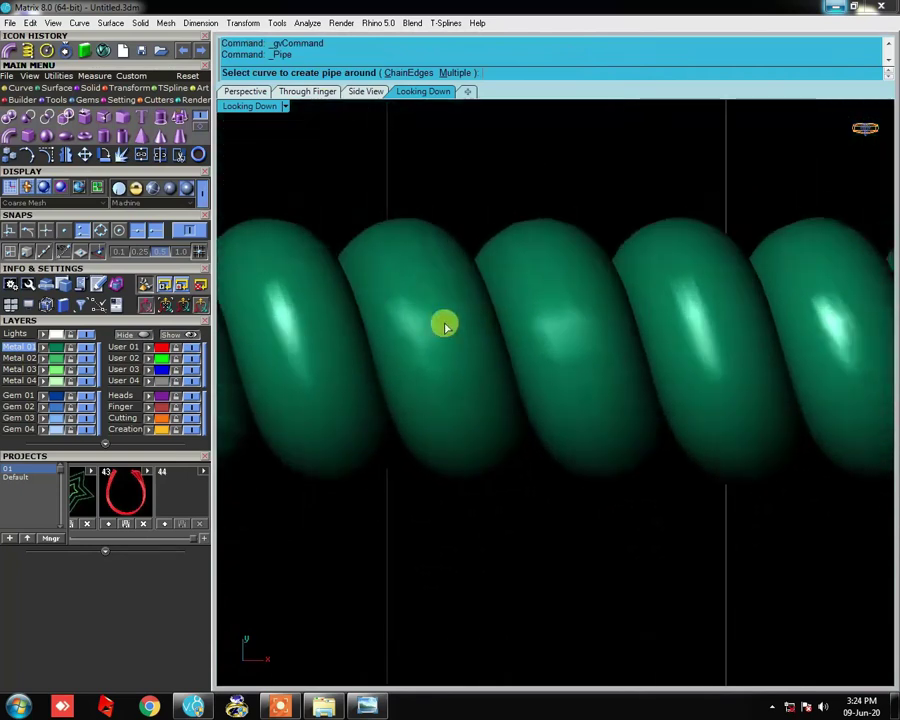
pyautogui.scroll(1, 442, 322)
pyautogui.click(172, 195)
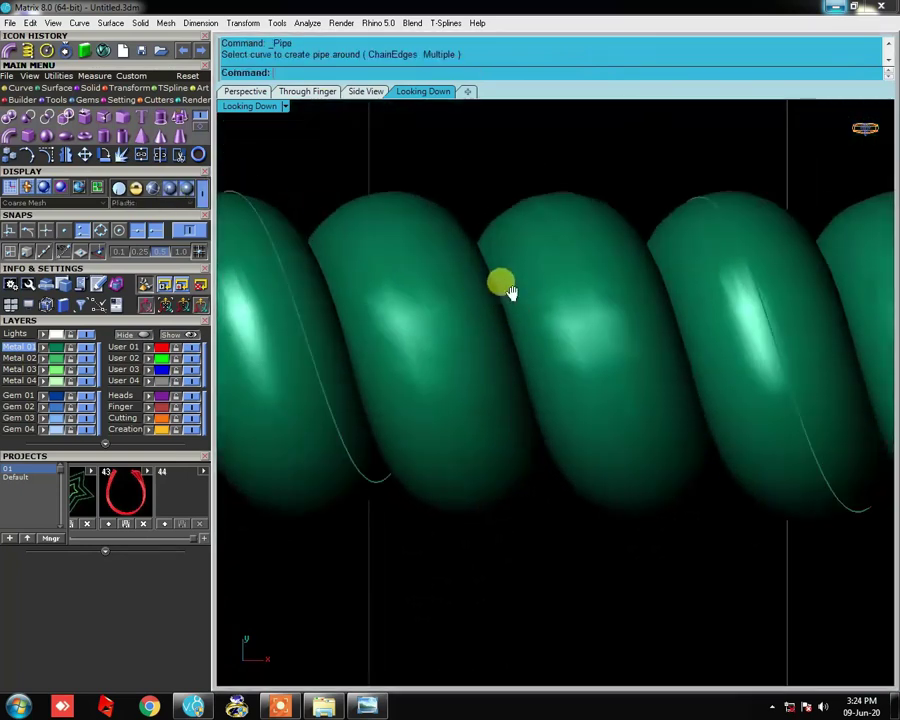
pyautogui.click(530, 317)
pyautogui.scroll(2, 525, 324)
pyautogui.scroll(-3, 525, 322)
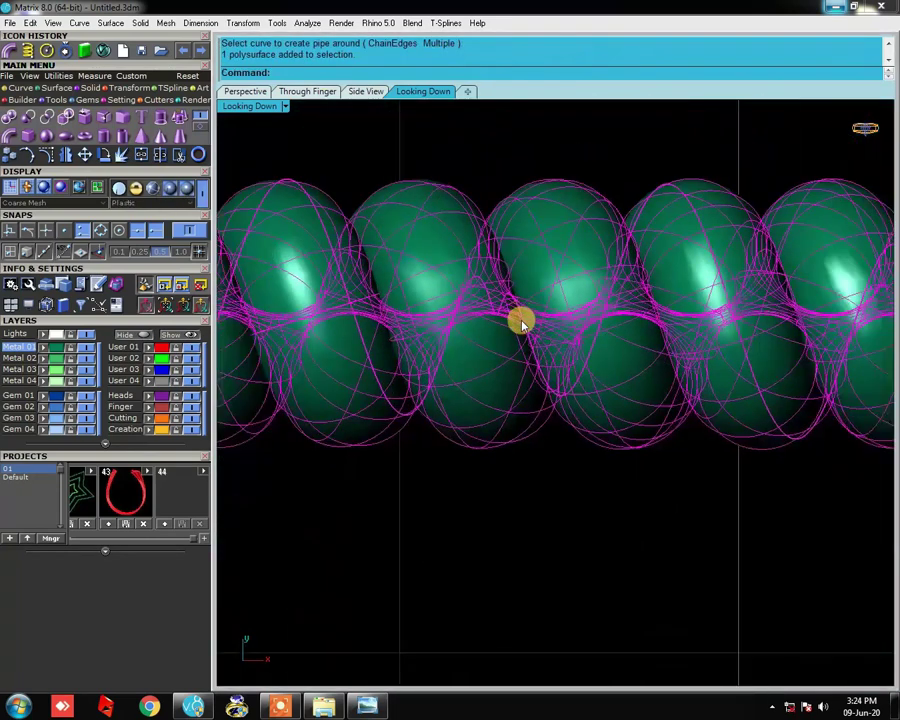
pyautogui.scroll(5, 525, 320)
pyautogui.scroll(-4, 525, 318)
pyautogui.press('Escape')
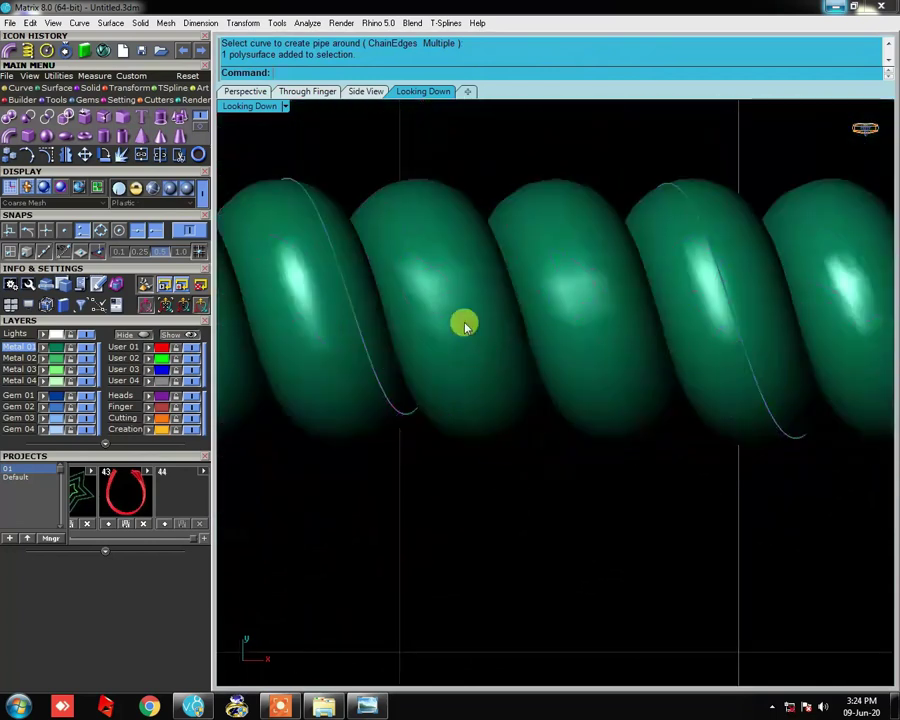
pyautogui.click(450, 343)
pyautogui.write('DimAligned')
pyautogui.press('Return')
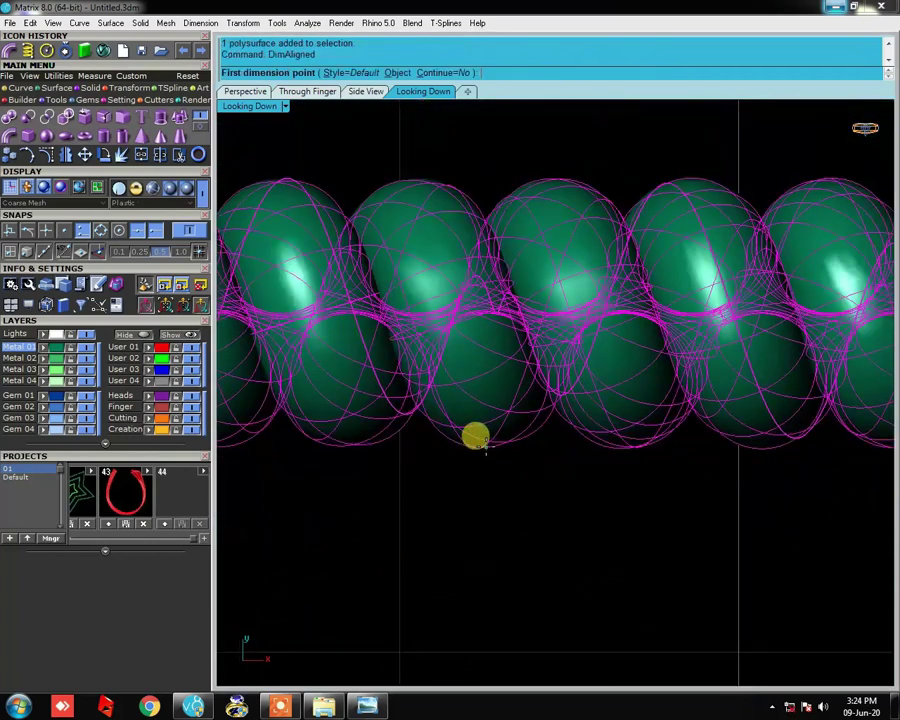
# - Pick two points across the rope, then cancel the measurement and clear the selection
pyautogui.click(485, 445)
pyautogui.click(455, 172)
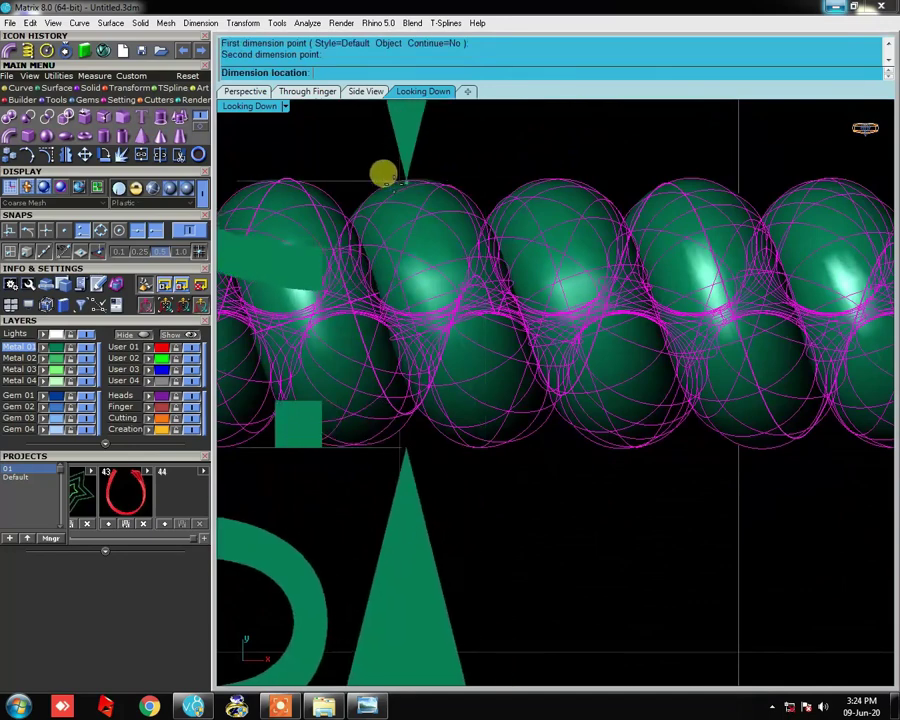
pyautogui.scroll(-2, 478, 218)
pyautogui.scroll(-2, 444, 194)
pyautogui.press('Escape')
pyautogui.scroll(1, 460, 273)
pyautogui.scroll(-5, 490, 320)
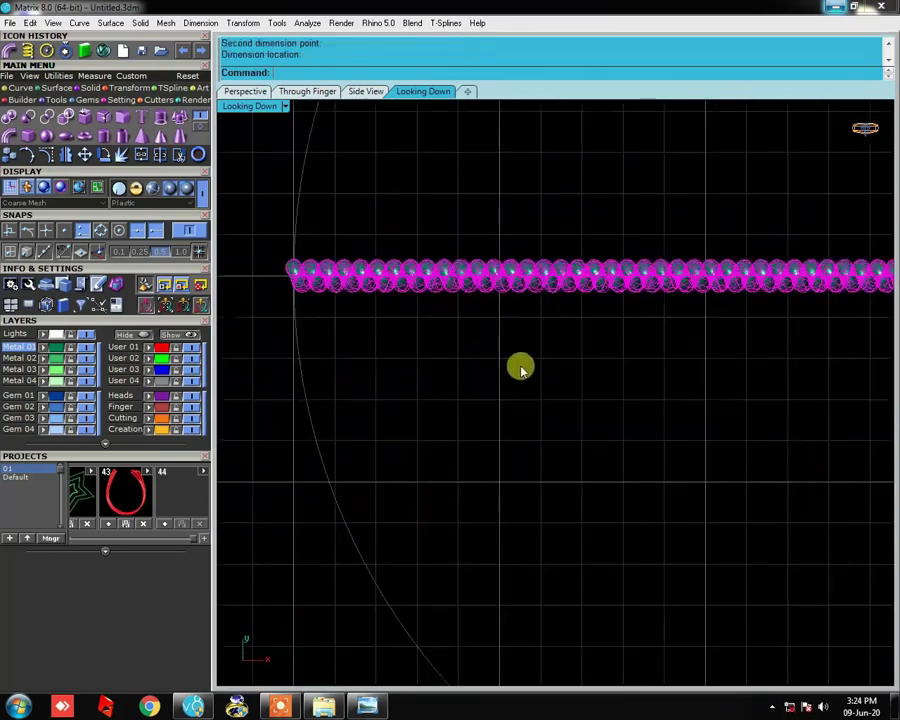
pyautogui.press('Escape')
pyautogui.scroll(-2, 420, 282)
pyautogui.scroll(5, 500, 295)
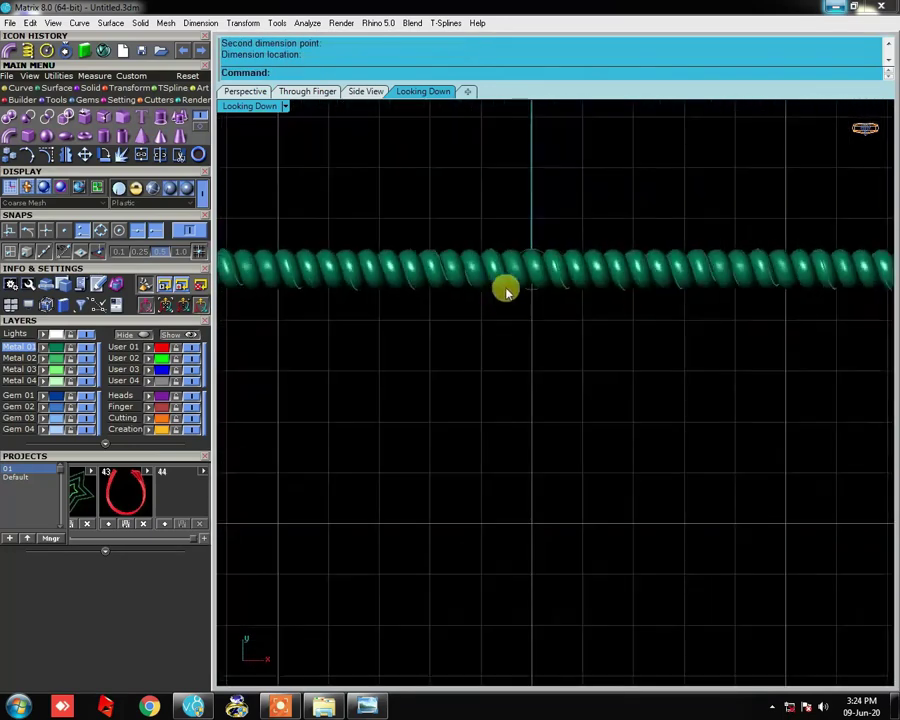
pyautogui.scroll(2, 514, 296)
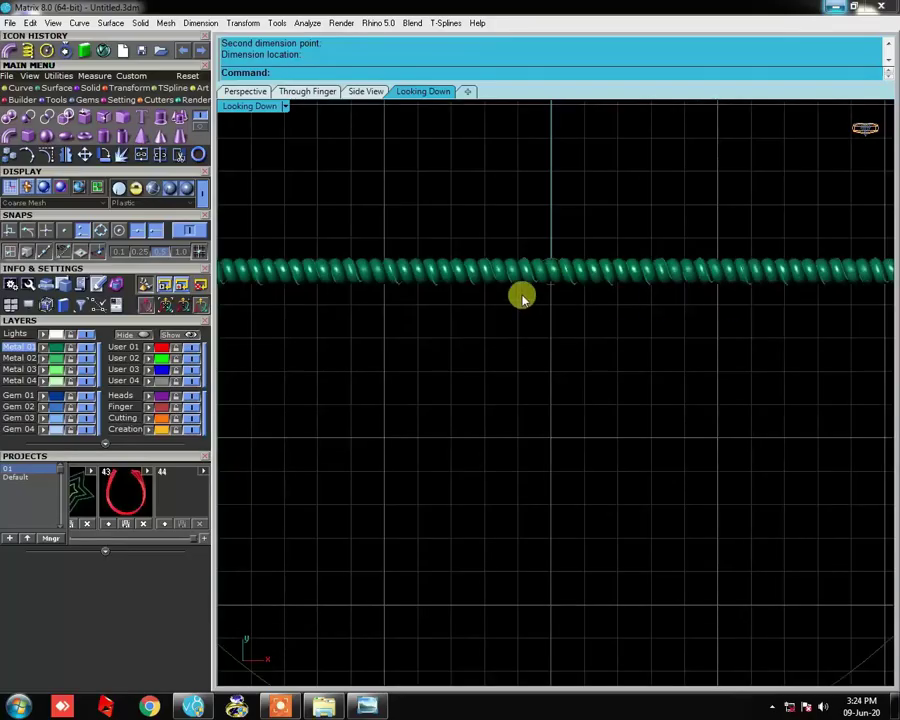
# - Window-select the rope, helix and circle and delete them
pyautogui.scroll(-5, 522, 297)
pyautogui.scroll(2, 522, 297)
pyautogui.scroll(1, 600, 300)
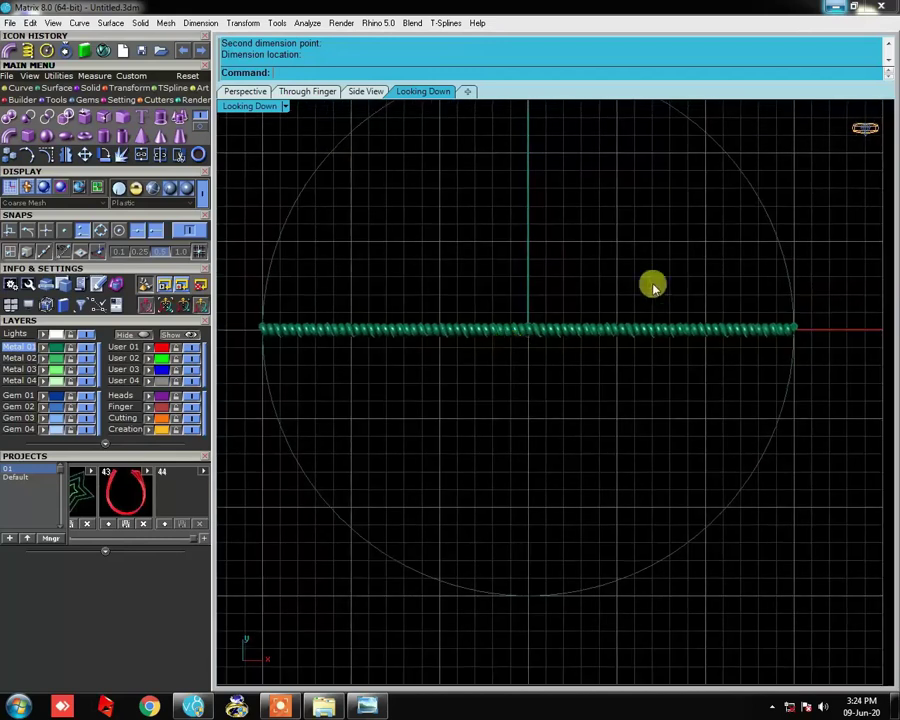
pyautogui.moveTo(668, 246); pyautogui.dragTo(580, 340)
pyautogui.scroll(4, 500, 350)
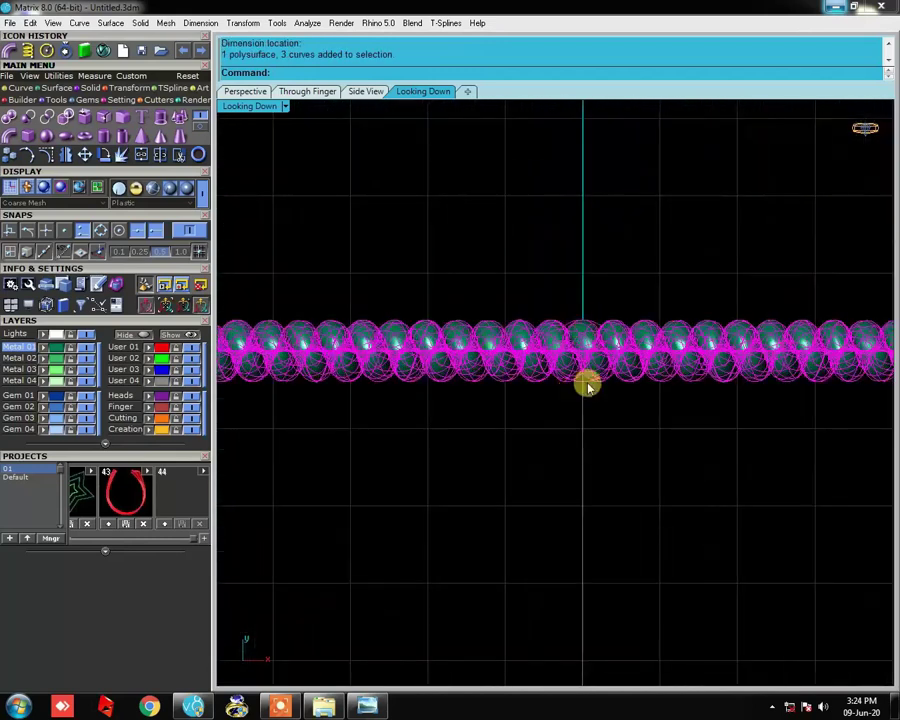
pyautogui.scroll(-4, 556, 352)
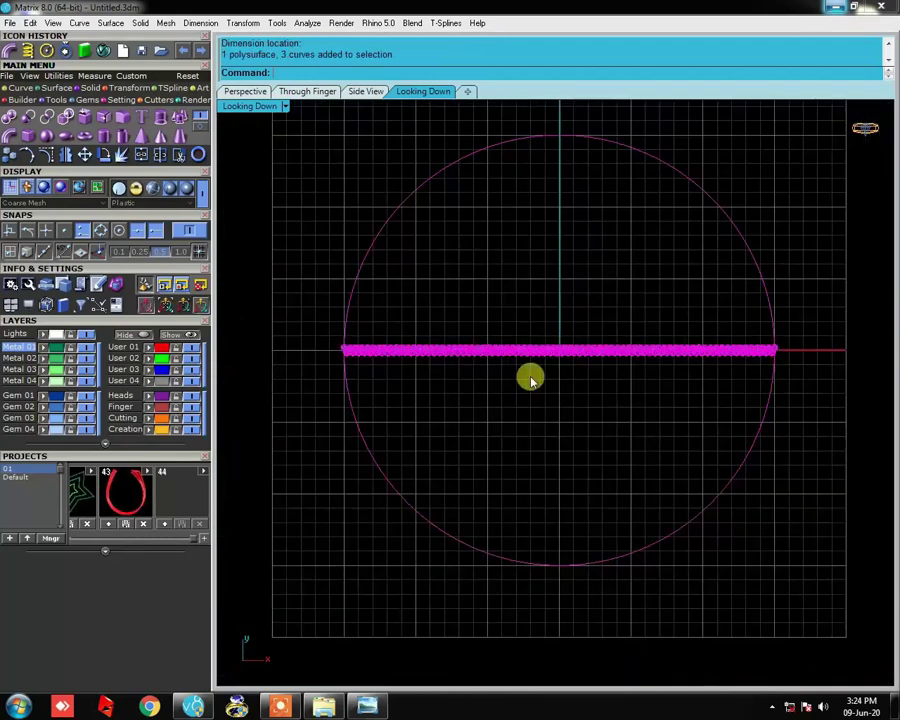
pyautogui.press('Delete')
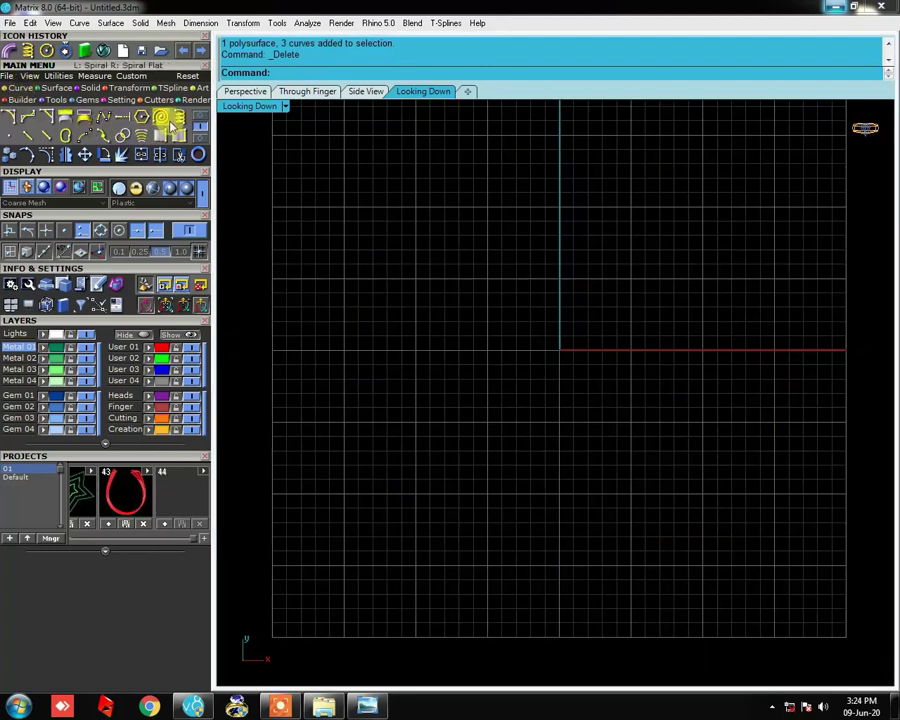
# - Draw a 20-diameter circle centred on the origin in the empty top view
pyautogui.click(94, 115)
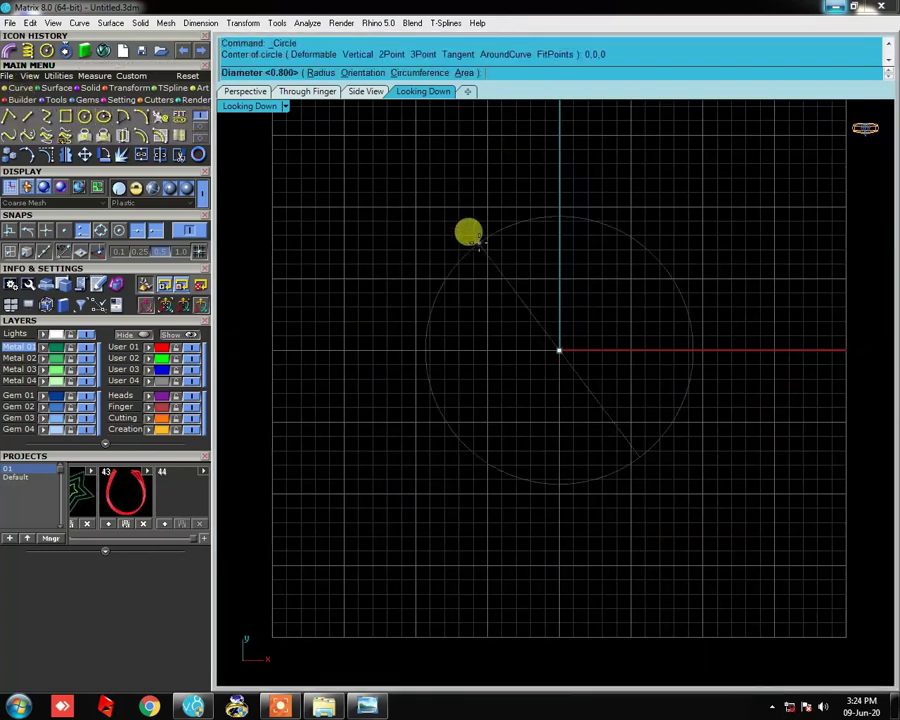
pyautogui.write('20')
pyautogui.press('Return')
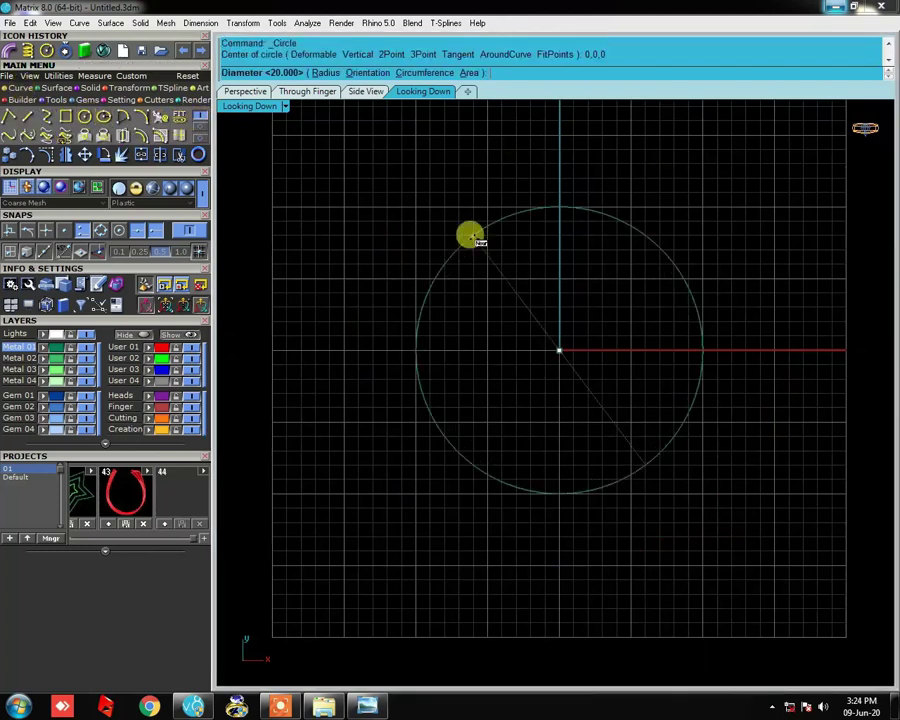
pyautogui.write('7')
pyautogui.scroll(3, 570, 360)
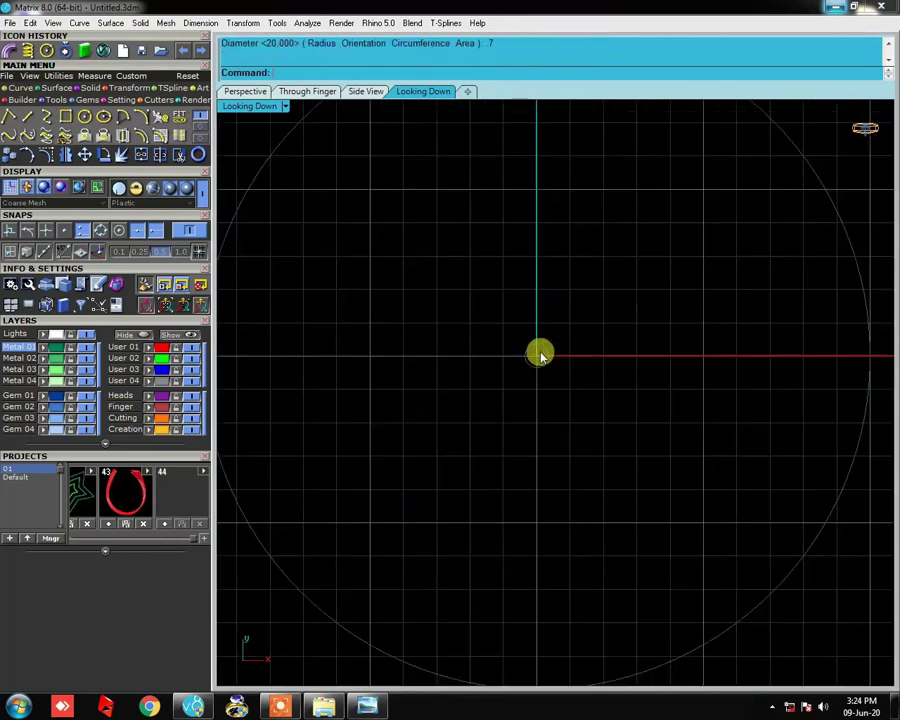
pyautogui.scroll(-2, 540, 355)
pyautogui.scroll(1, 537, 368)
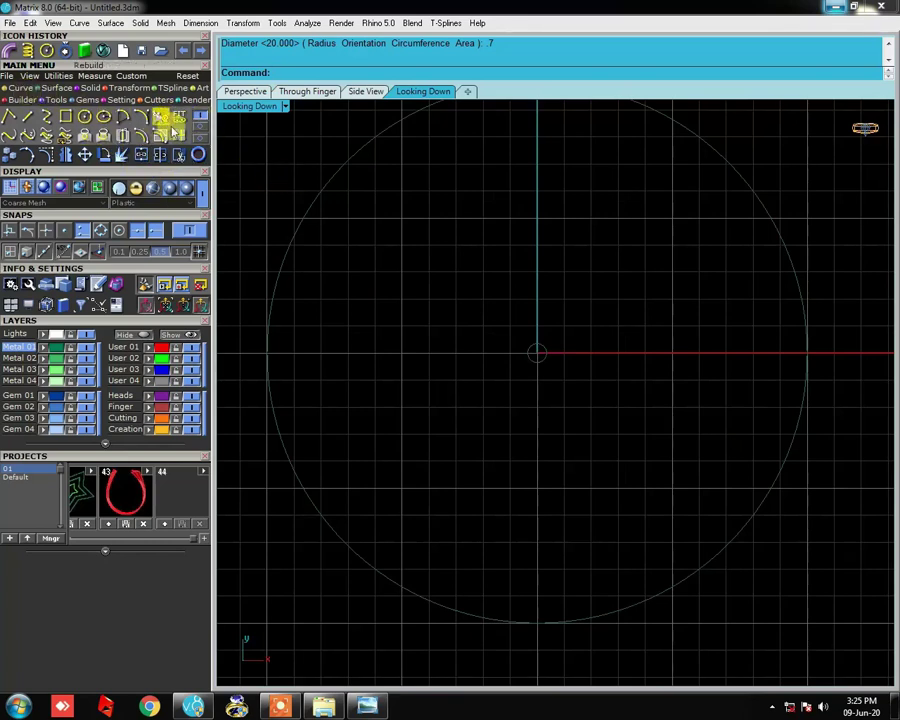
# - Create a 0.35-diameter, 50-turn helix from the circle's left quadrant to its right quadrant
pyautogui.click(177, 117)
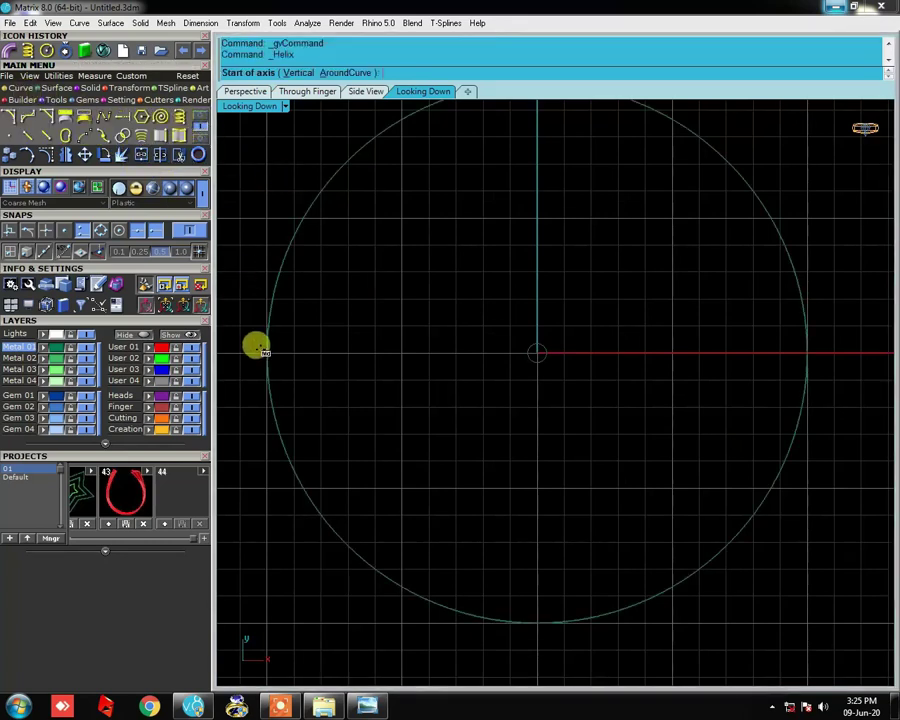
pyautogui.click(266, 352)
pyautogui.click(806, 352)
pyautogui.write('35')
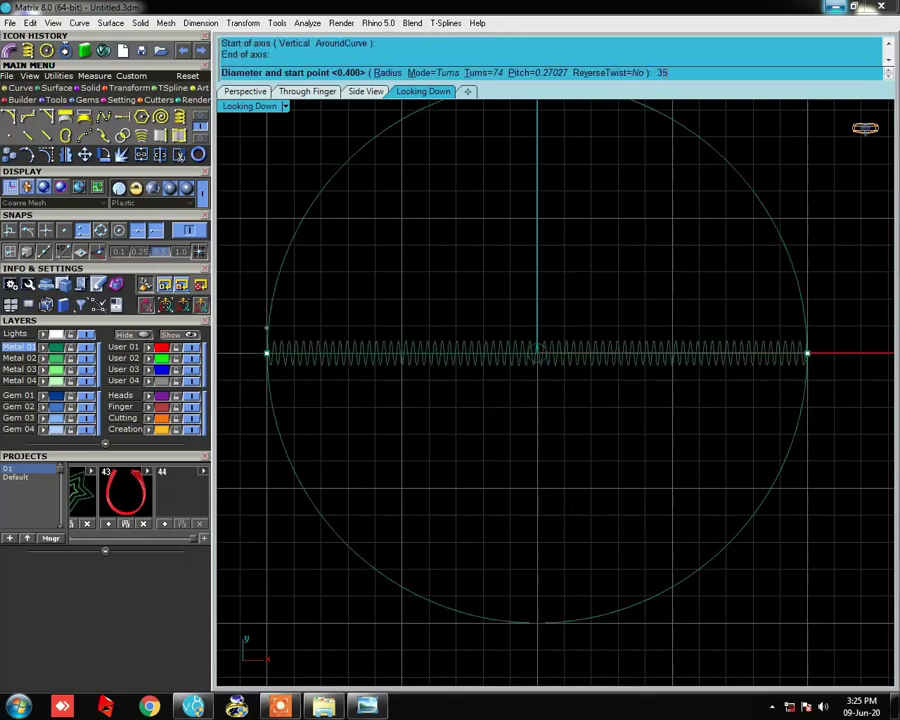
pyautogui.press('Return')
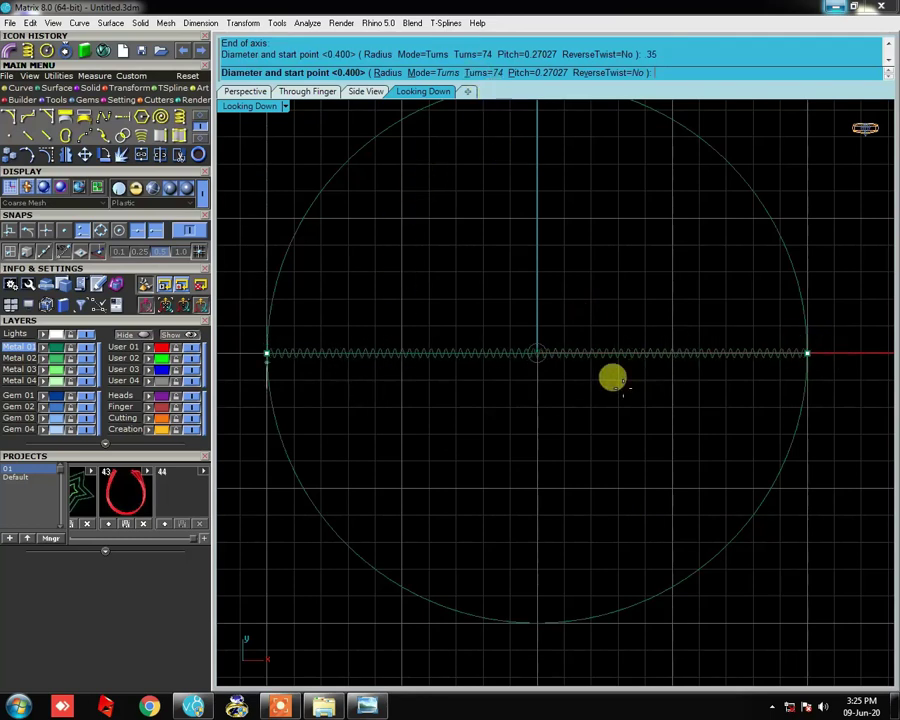
pyautogui.click(482, 73)
pyautogui.write('50')
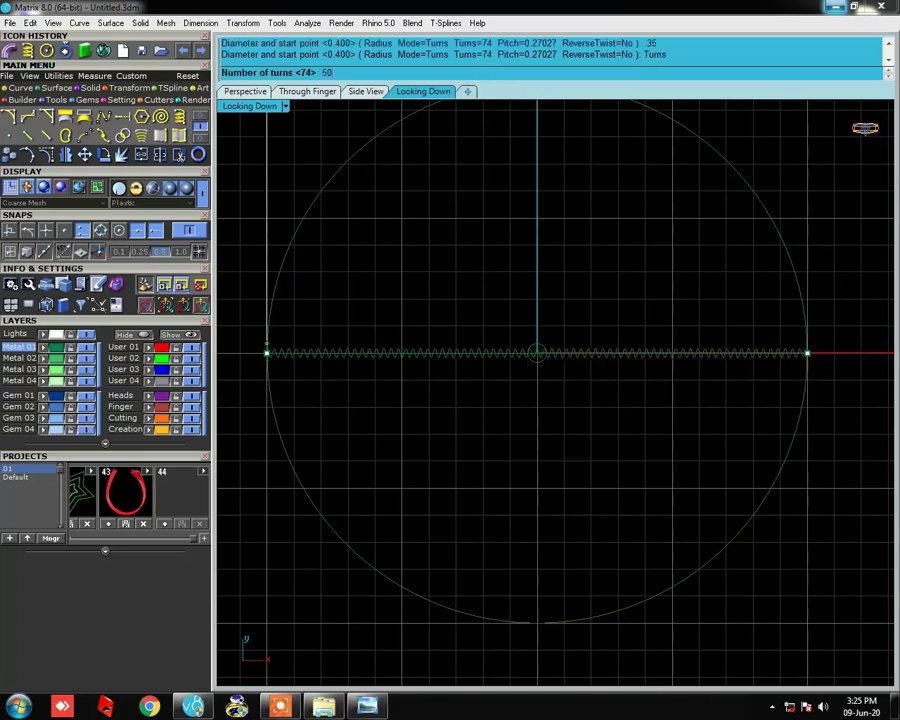
pyautogui.press('Return')
pyautogui.scroll(3, 279, 339)
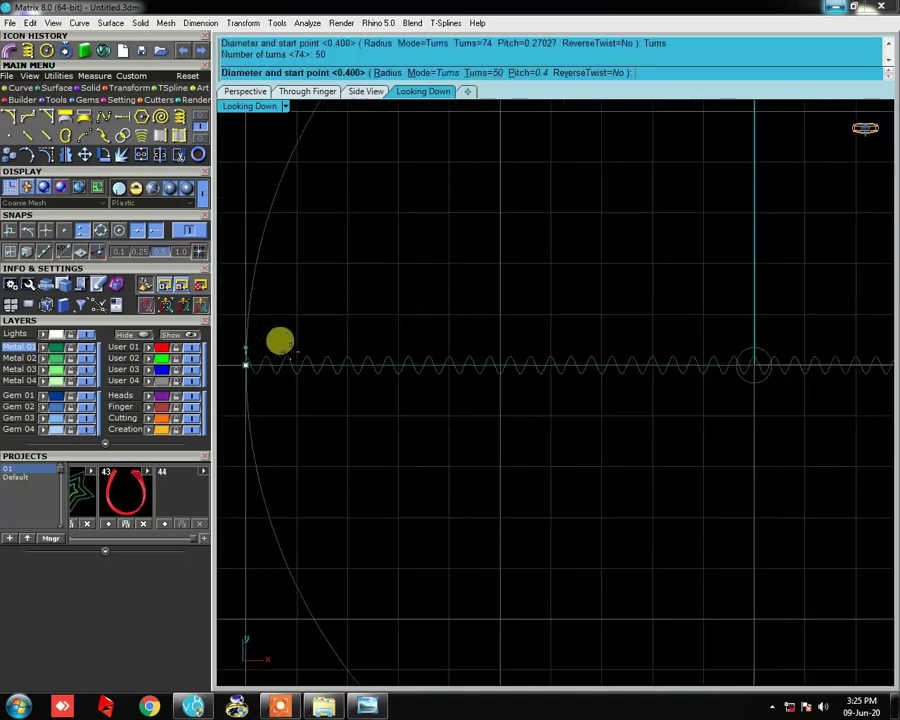
pyautogui.scroll(2, 368, 290)
pyautogui.press('Return')
# - Sweep a pipe around the 0.35 helix to form a twisted rope wire
pyautogui.click(376, 318)
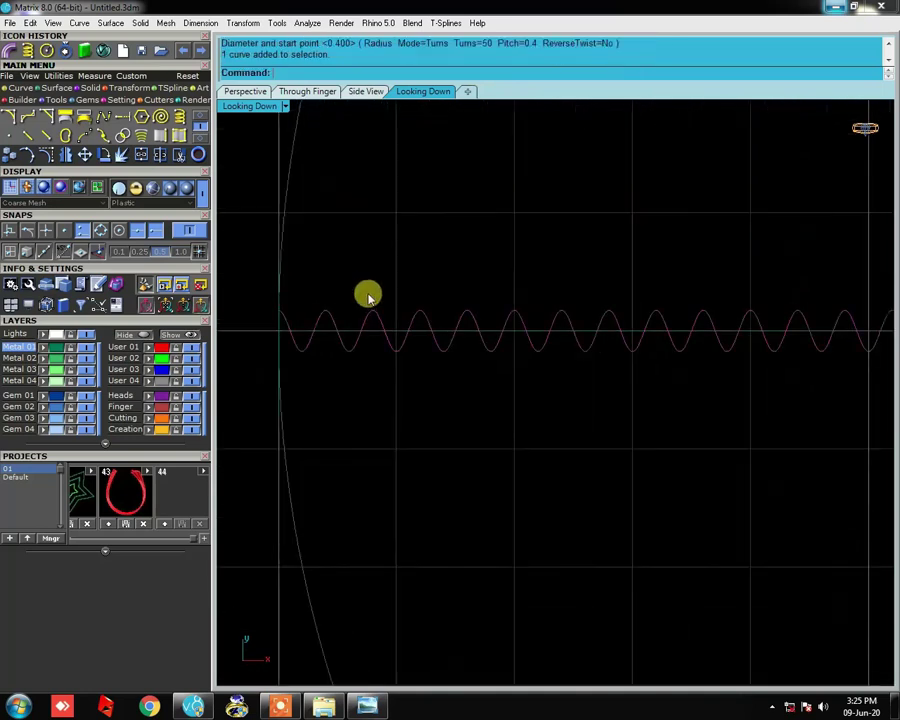
pyautogui.click(54, 138)
pyautogui.write('35')
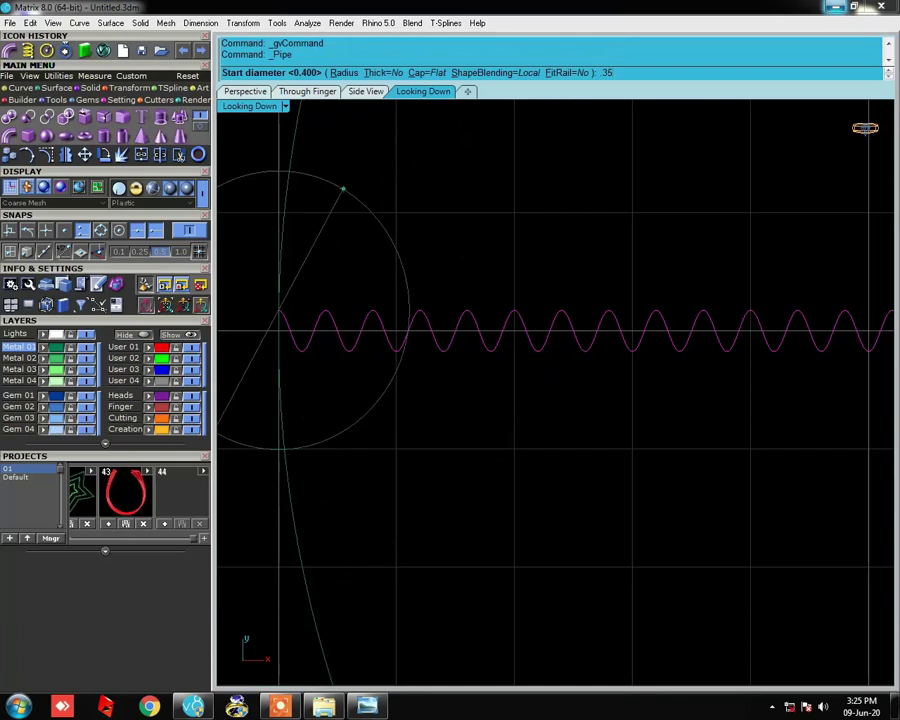
pyautogui.click(342, 189)
pyautogui.click(342, 190)
pyautogui.press('Return')
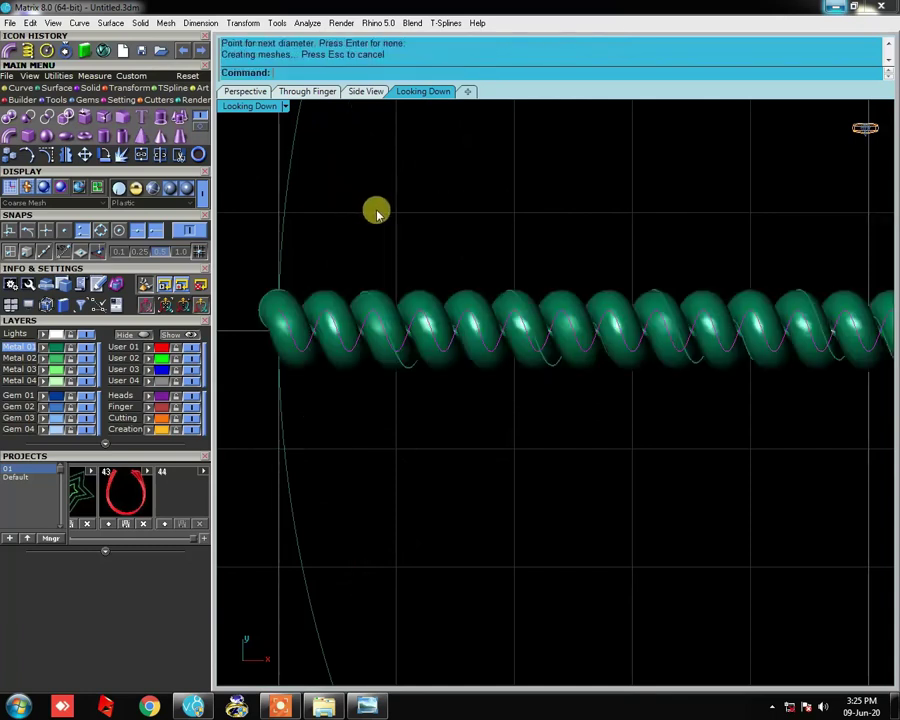
# - Delete the test pipe and its helix, leaving only the circle
pyautogui.scroll(3, 455, 322)
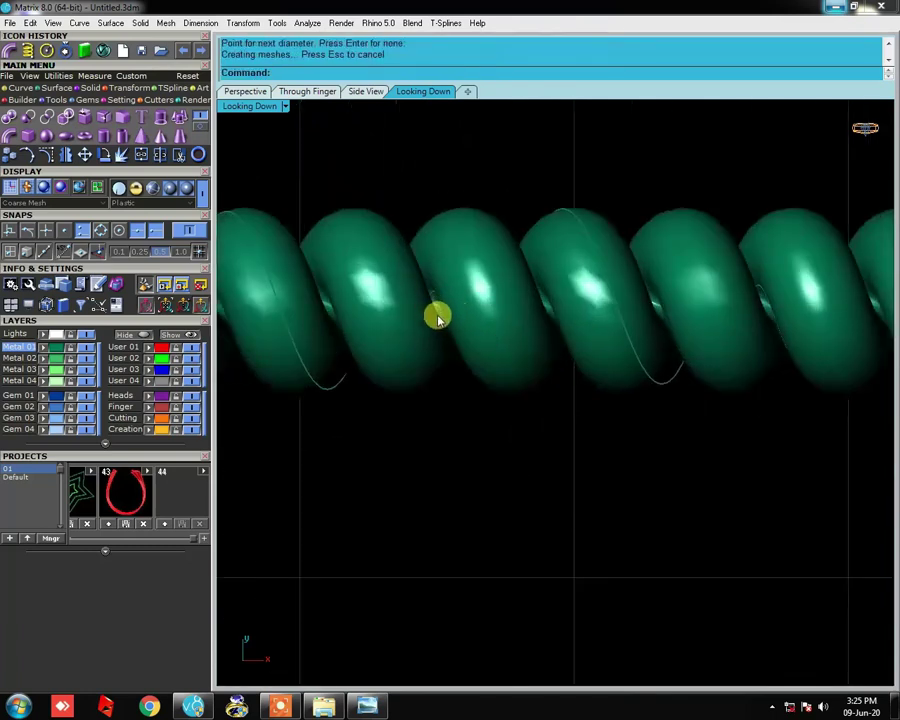
pyautogui.scroll(1, 437, 306)
pyautogui.scroll(-5, 437, 306)
pyautogui.press('Return')
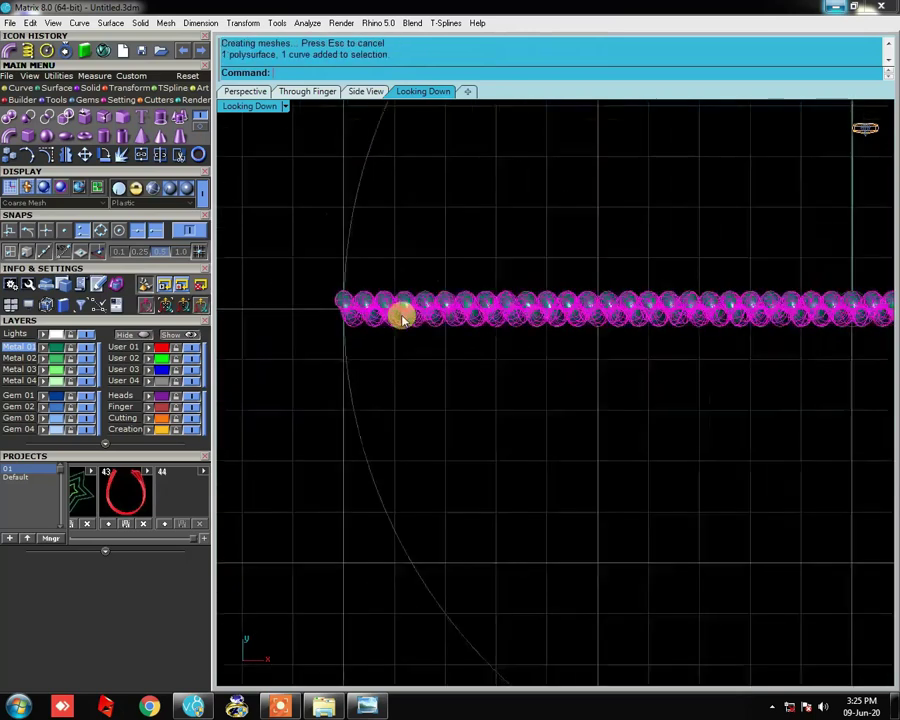
pyautogui.press('Return')
pyautogui.scroll(-3, 408, 311)
pyautogui.press('Escape')
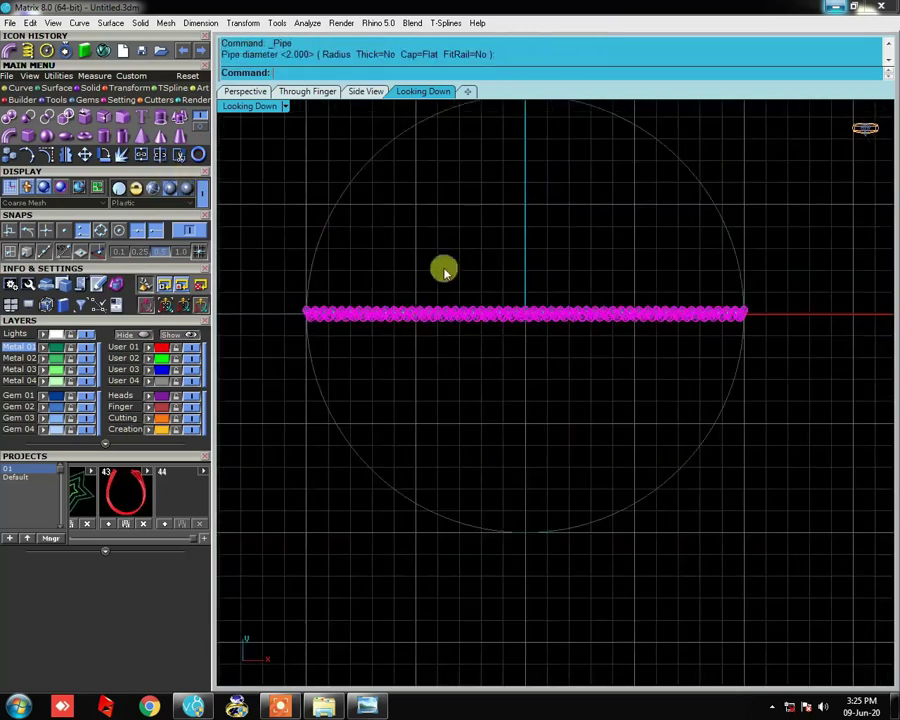
pyautogui.press('Delete')
# - Draw a 60-turn helix across the circle between its left and right quadrants
pyautogui.click(20, 87)
pyautogui.click(186, 116)
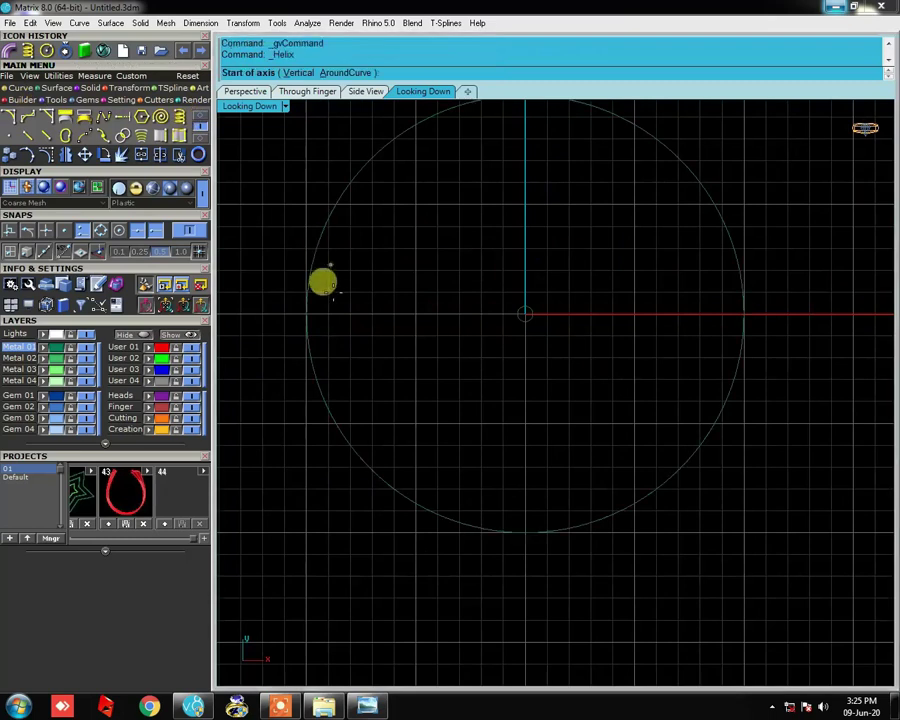
pyautogui.click(306, 312)
pyautogui.click(742, 312)
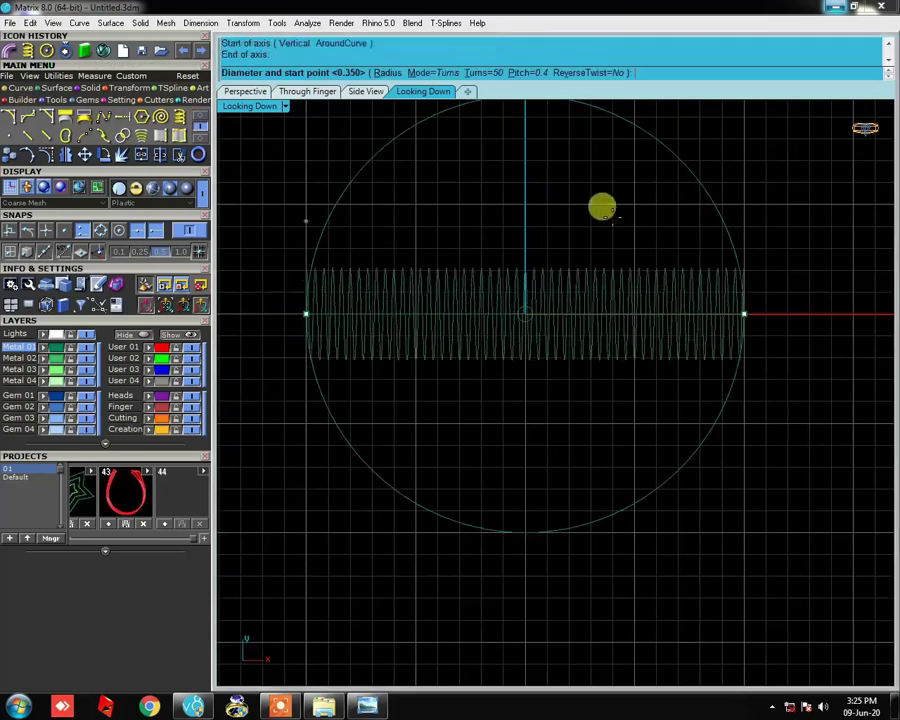
pyautogui.click(480, 74)
pyautogui.write('60')
pyautogui.press('Return')
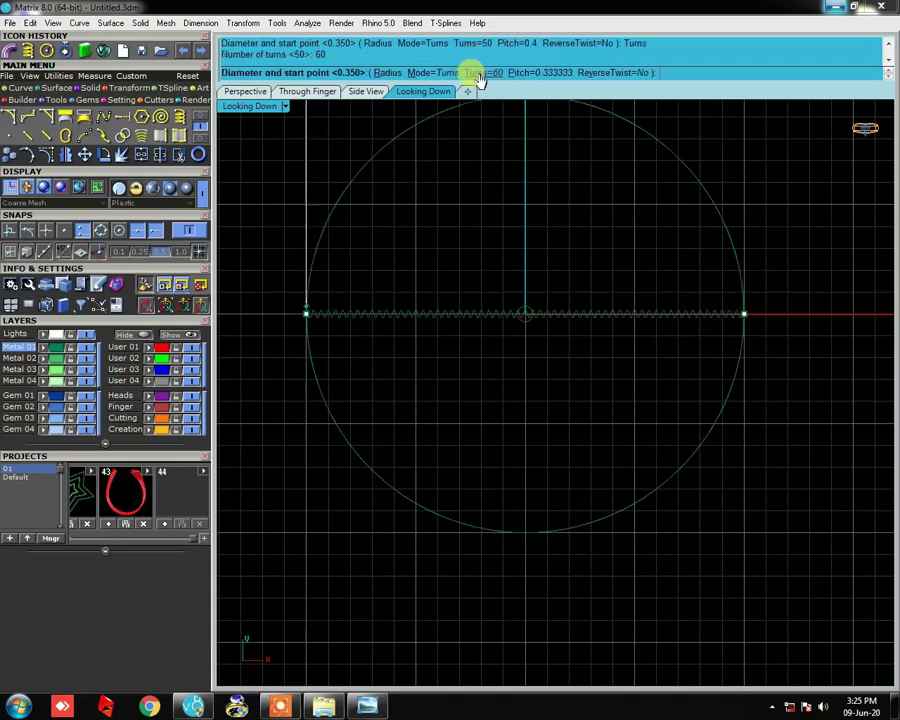
pyautogui.scroll(3, 392, 318)
pyautogui.scroll(-1, 383, 310)
pyautogui.click(383, 310)
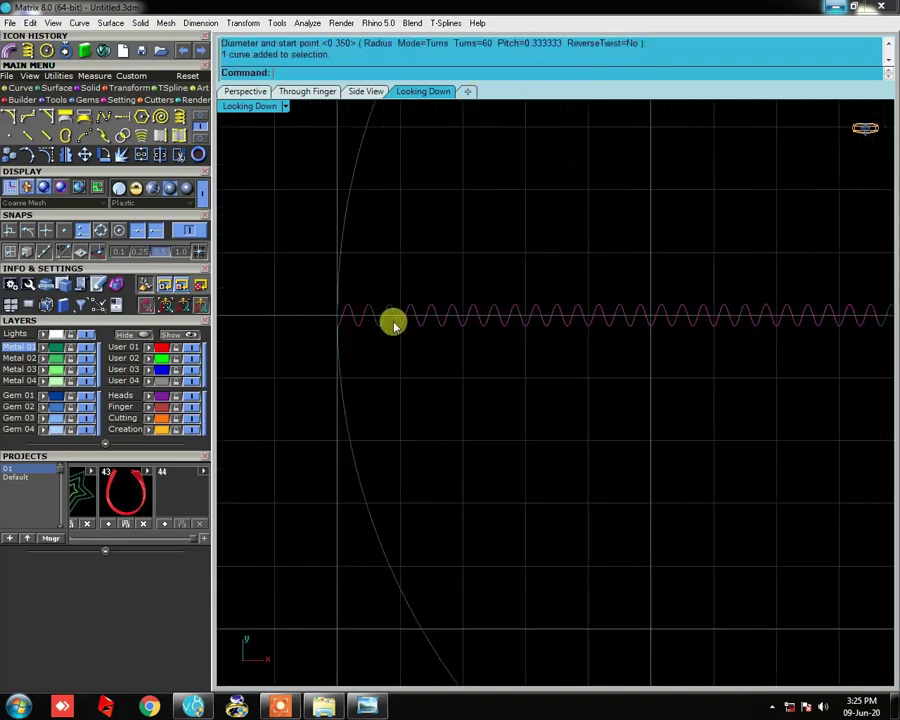
# - Wrap a 0.35-diameter pipe around the 60-turn helix
pyautogui.click(90, 87)
pyautogui.click(8, 140)
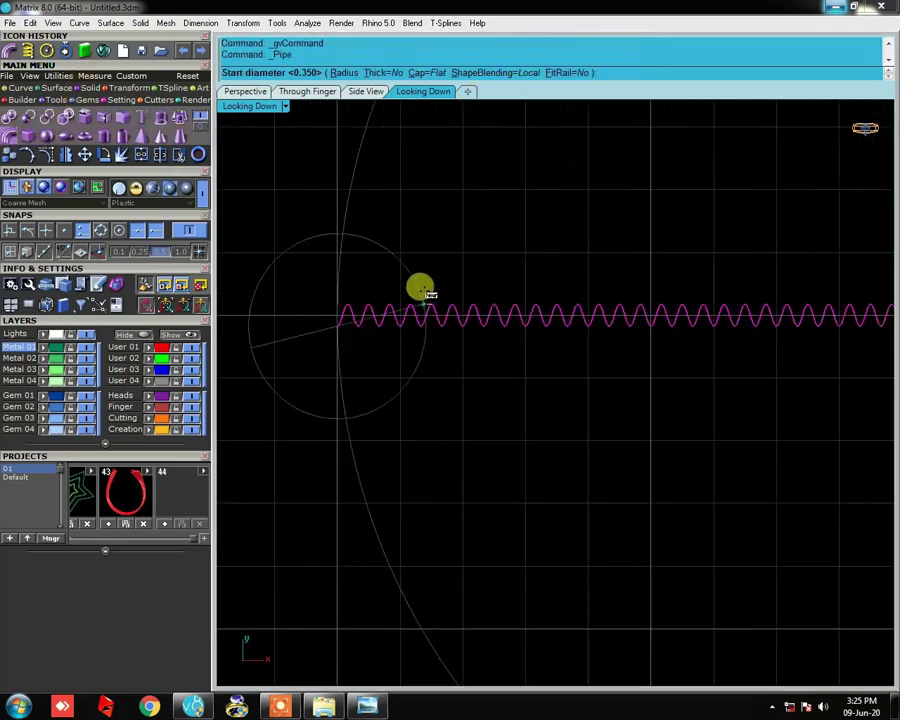
pyautogui.scroll(2, 420, 292)
pyautogui.write('0.35')
pyautogui.press('Return')
pyautogui.press('Return')
pyautogui.press('Return')
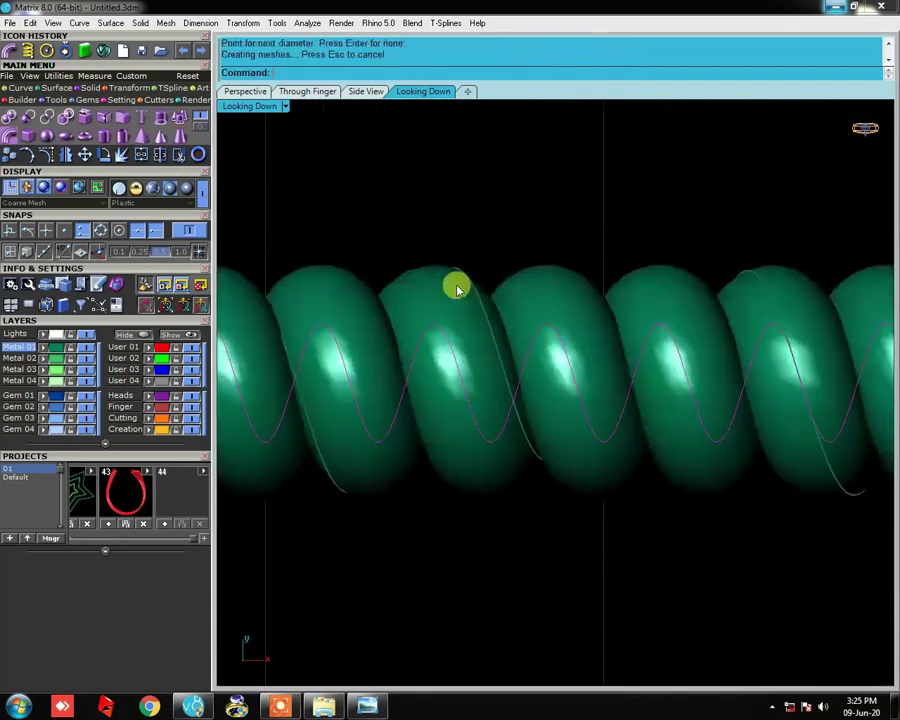
pyautogui.scroll(3, 540, 418)
pyautogui.scroll(-4, 470, 405)
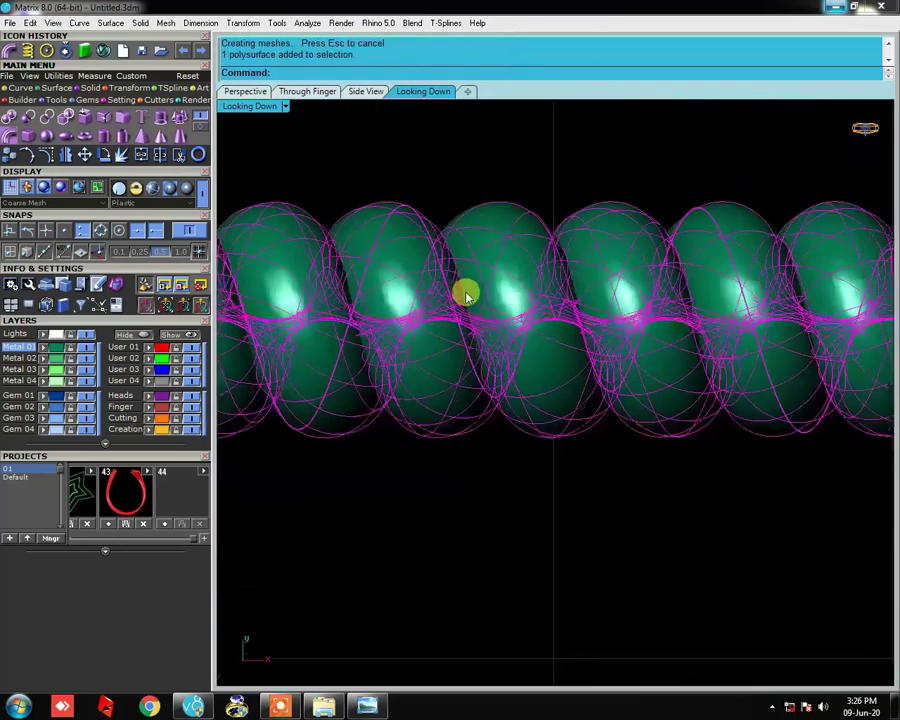
pyautogui.scroll(-4, 460, 341)
# - Window-select and delete the coiled pipe and helix, framing the whole circle
pyautogui.moveTo(542, 230); pyautogui.dragTo(454, 382)
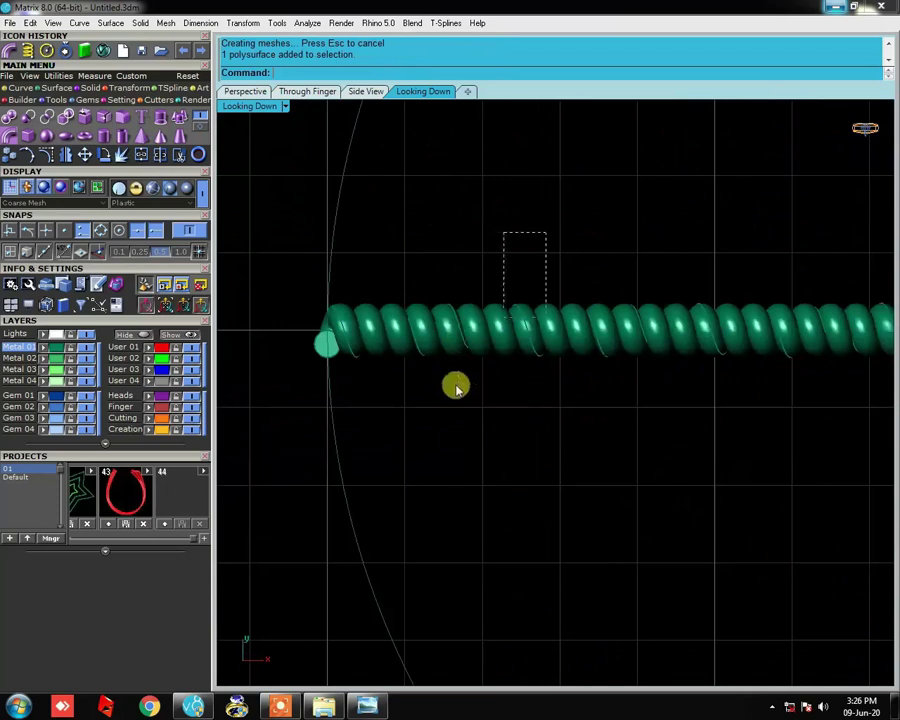
pyautogui.press('Delete')
pyautogui.moveTo(612, 342); pyautogui.dragTo(509, 341, button='right')
pyautogui.scroll(-3, 509, 341)
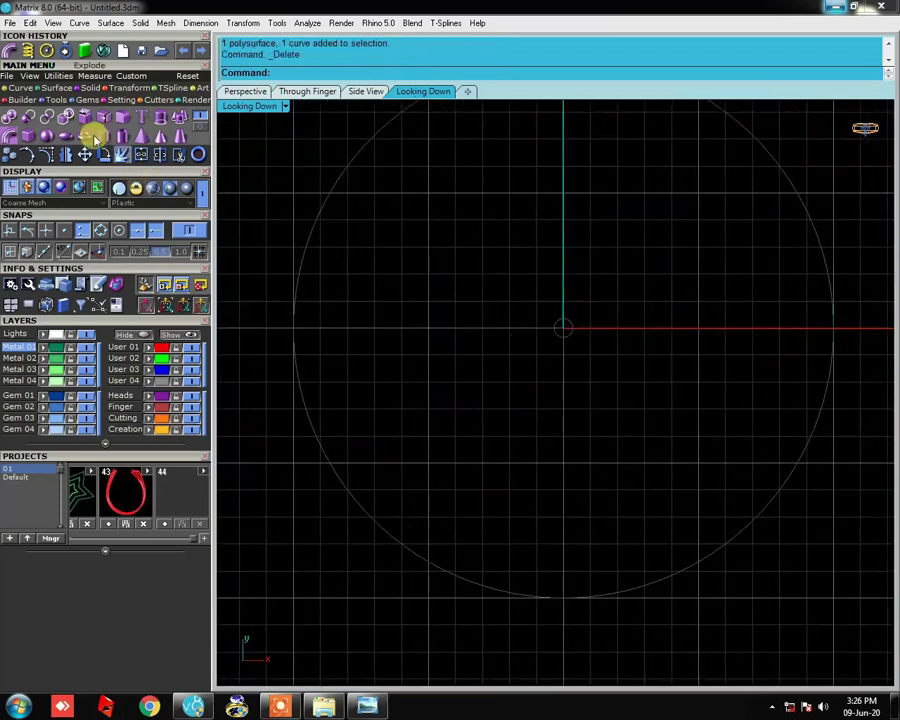
# - Draw a 55-turn helix across the circle from its left to right quadrant
pyautogui.click(20, 87)
pyautogui.click(157, 125)
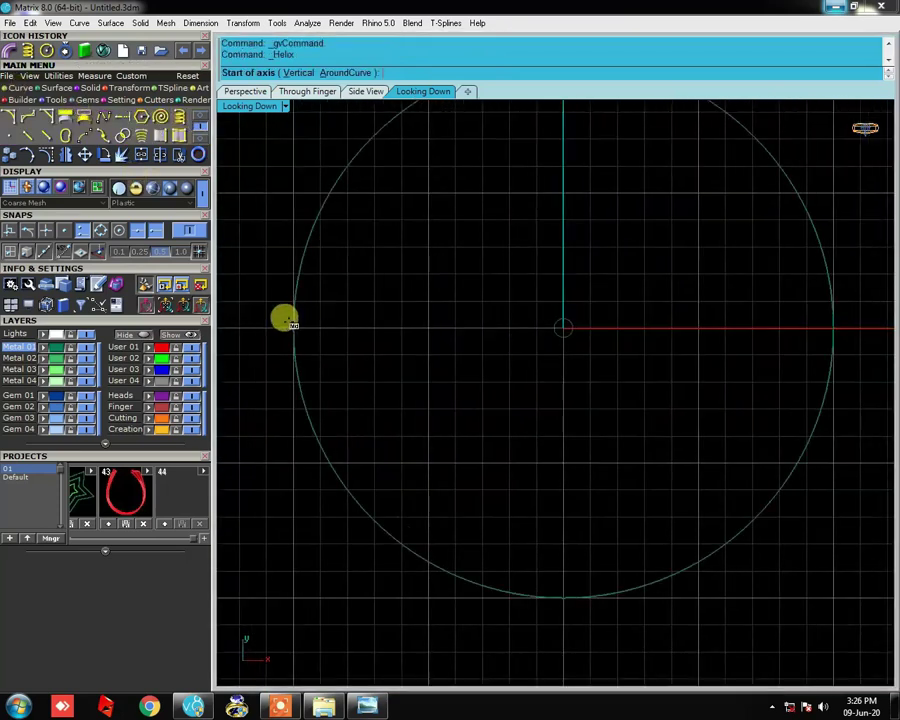
pyautogui.click(293, 328)
pyautogui.click(833, 325)
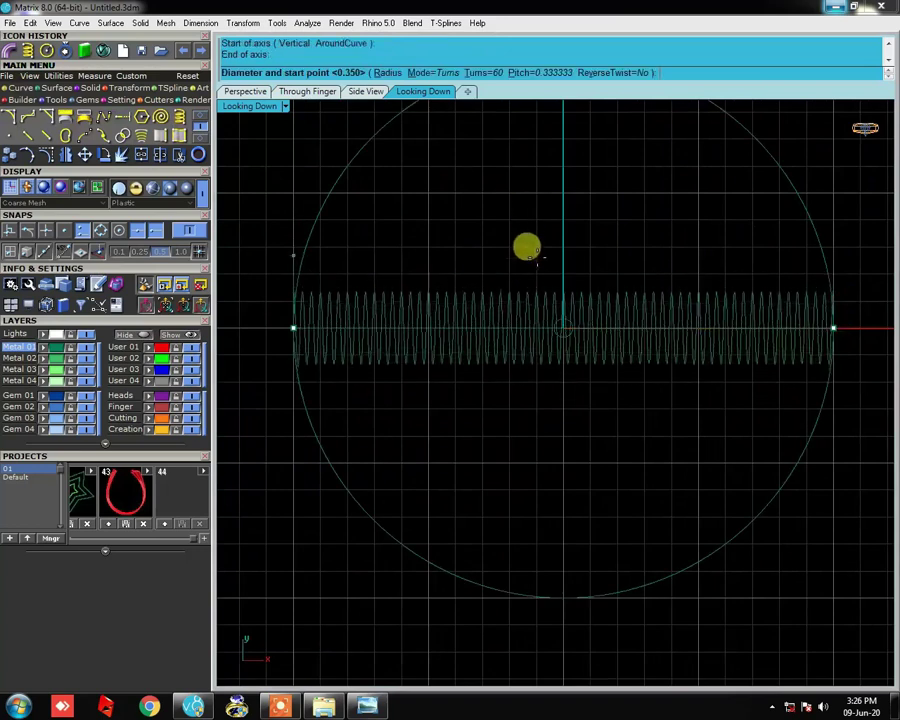
pyautogui.click(479, 73)
pyautogui.write('55')
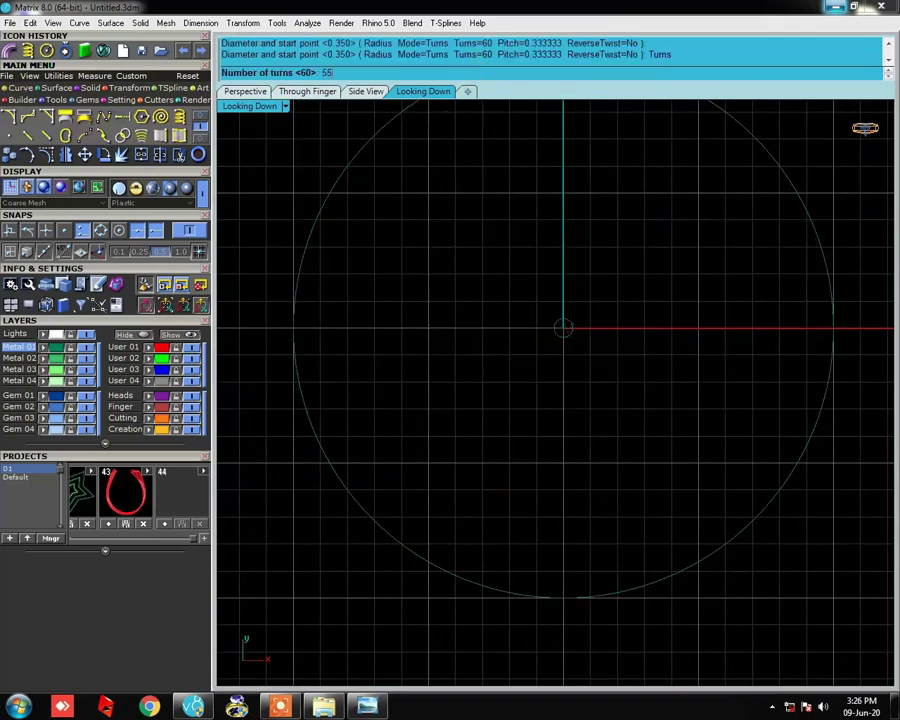
pyautogui.press('Return')
pyautogui.press('Return')
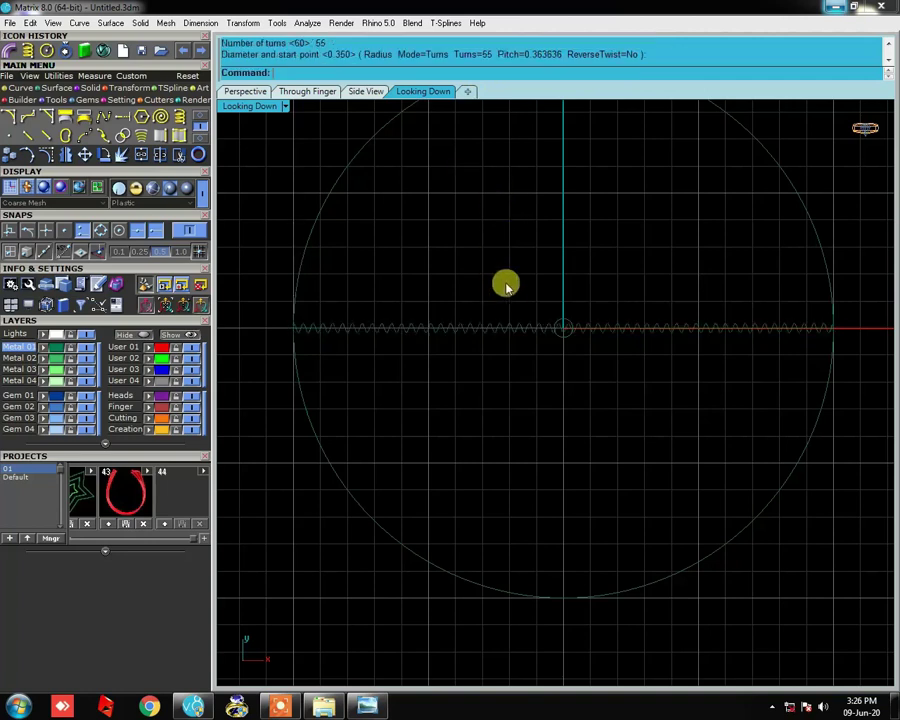
# - Sweep a 0.35 pipe along the 55-turn helix into a green twisted rope
pyautogui.click(9, 137)
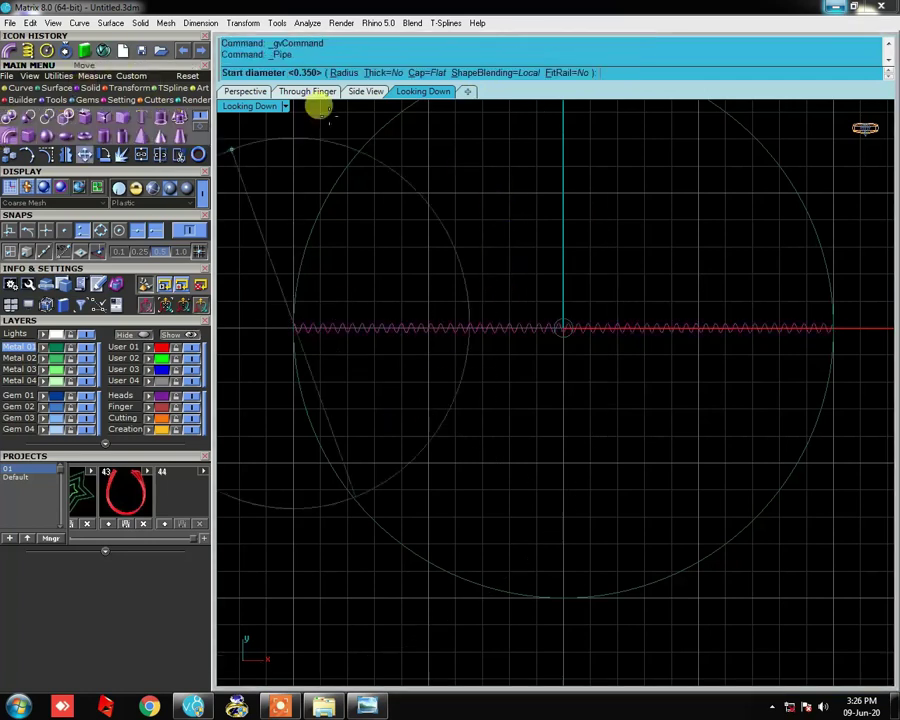
pyautogui.press('Return')
pyautogui.press('Return')
pyautogui.scroll(3, 340, 330)
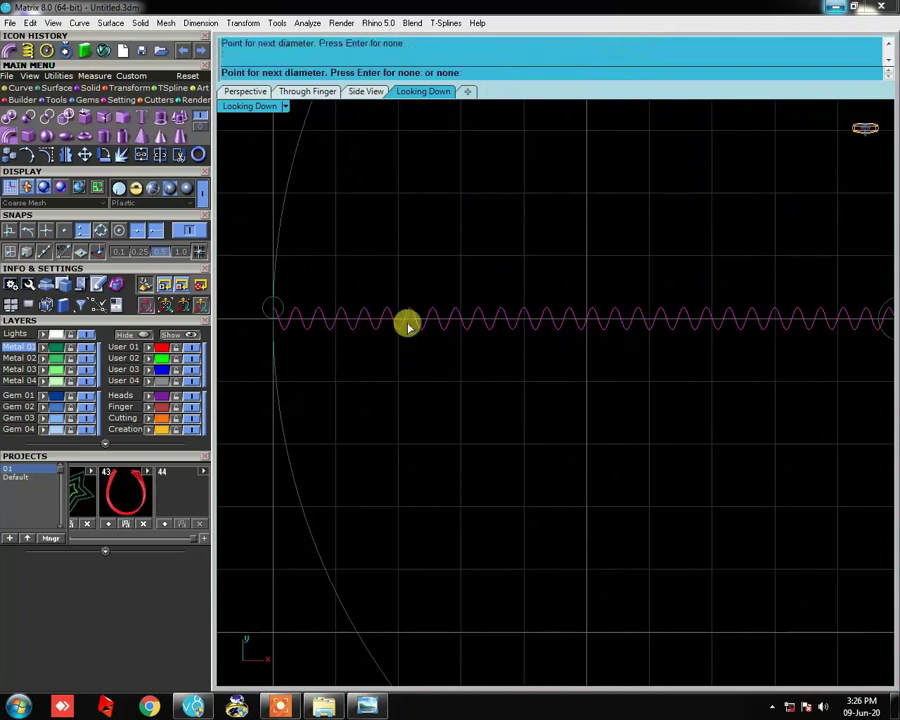
pyautogui.press('Return')
pyautogui.scroll(3, 430, 350)
pyautogui.scroll(3, 480, 350)
pyautogui.press('Return')
pyautogui.scroll(3, 500, 320)
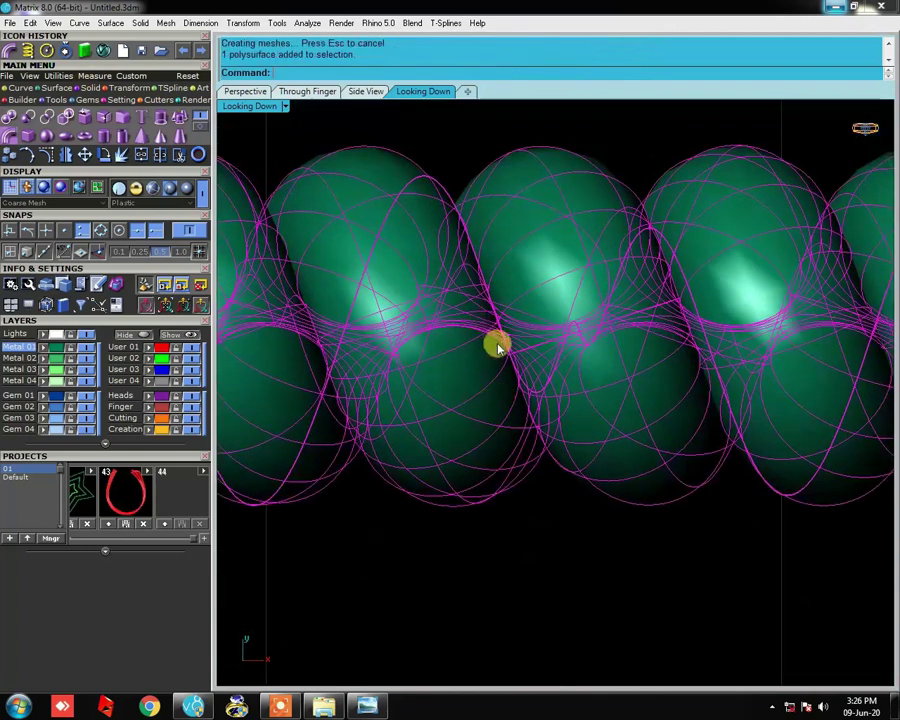
pyautogui.scroll(-3, 450, 267)
pyautogui.scroll(-2, 428, 257)
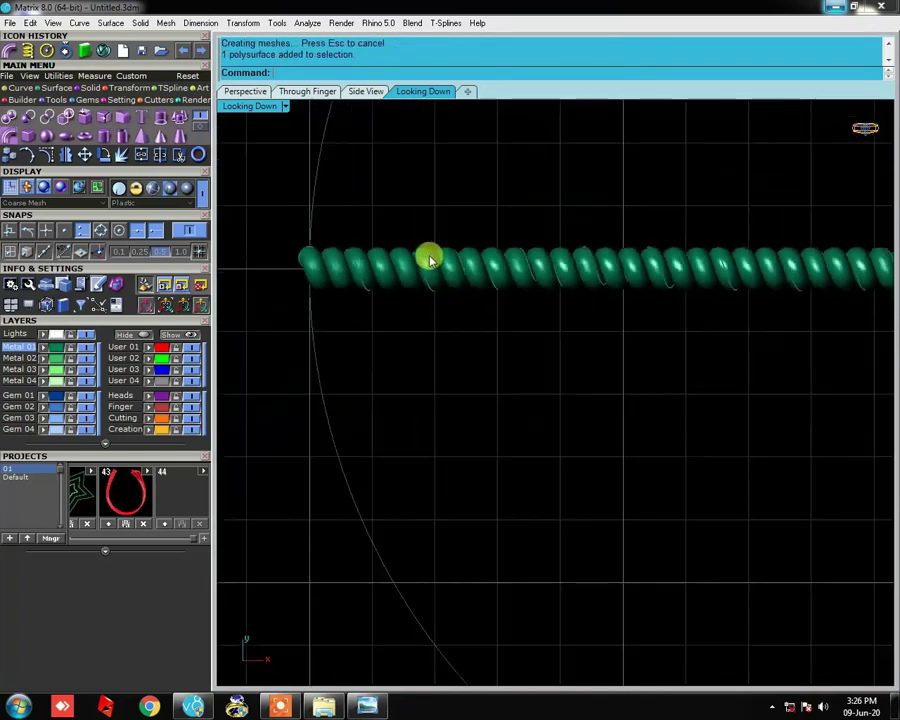
pyautogui.scroll(3, 474, 277)
pyautogui.scroll(3, 472, 276)
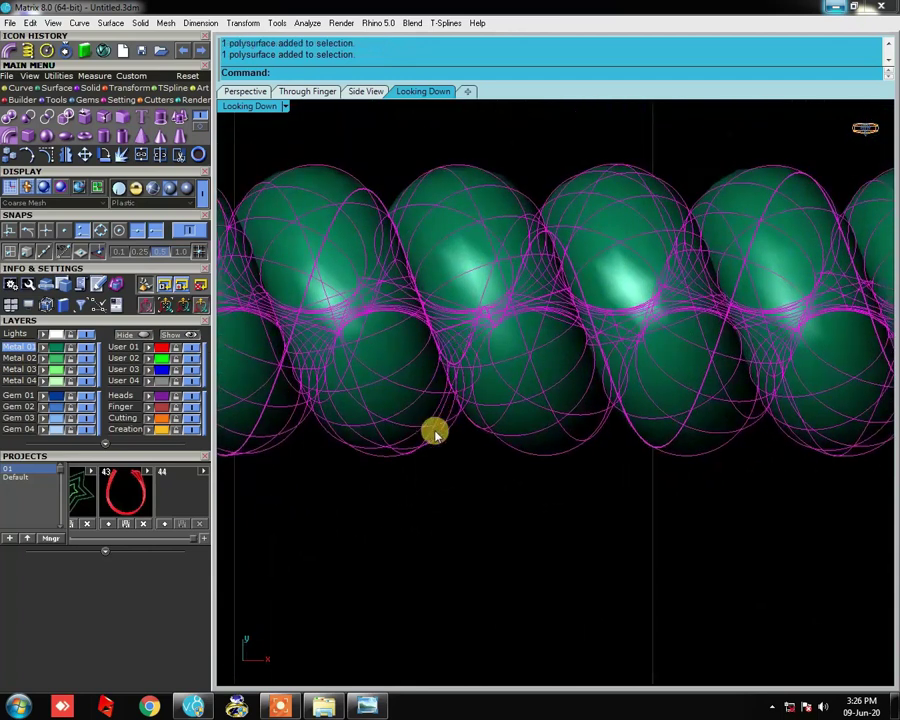
# - Measure the rope's thickness from its top to its bottom
pyautogui.click(382, 450)
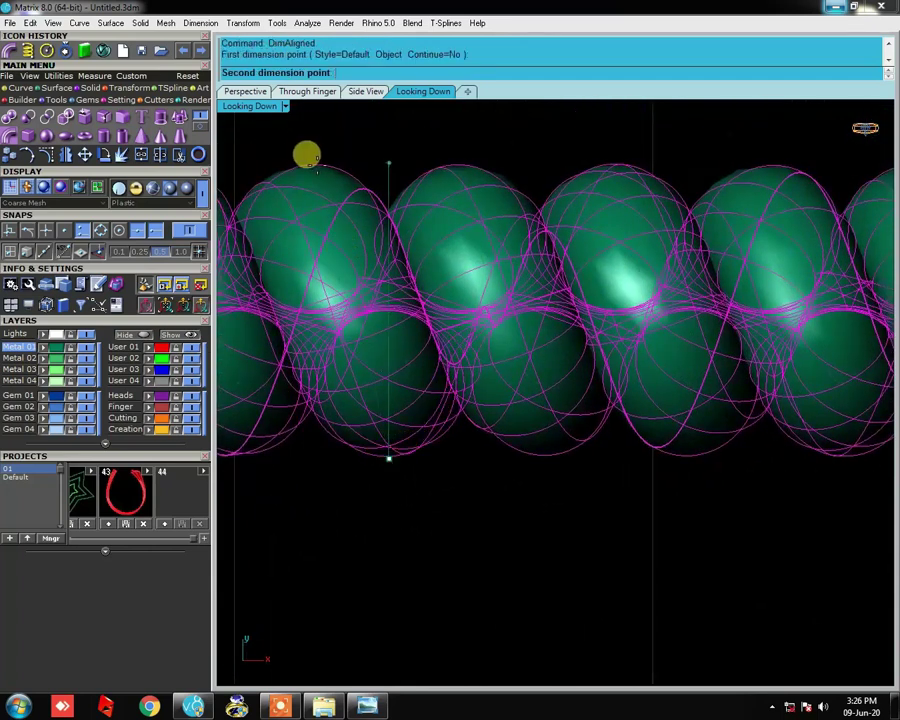
pyautogui.click(308, 155)
pyautogui.scroll(-3, 532, 273)
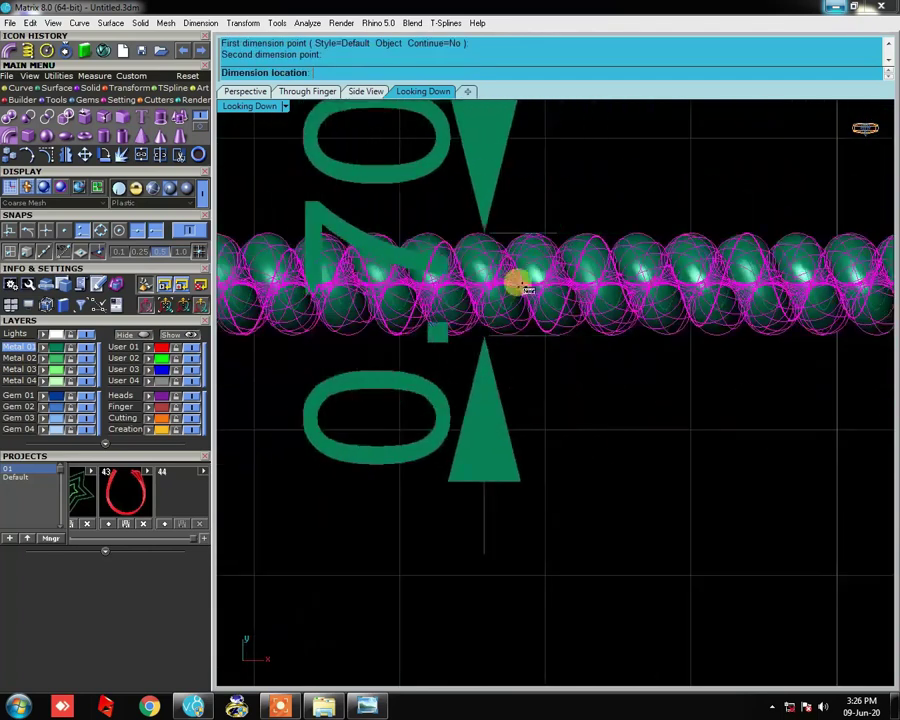
pyautogui.scroll(-2, 480, 275)
pyautogui.scroll(-2, 481, 279)
pyautogui.press('Escape')
# - Move the rope pipe down below the helix line across the circle
pyautogui.moveTo(528, 295); pyautogui.dragTo(583, 418)
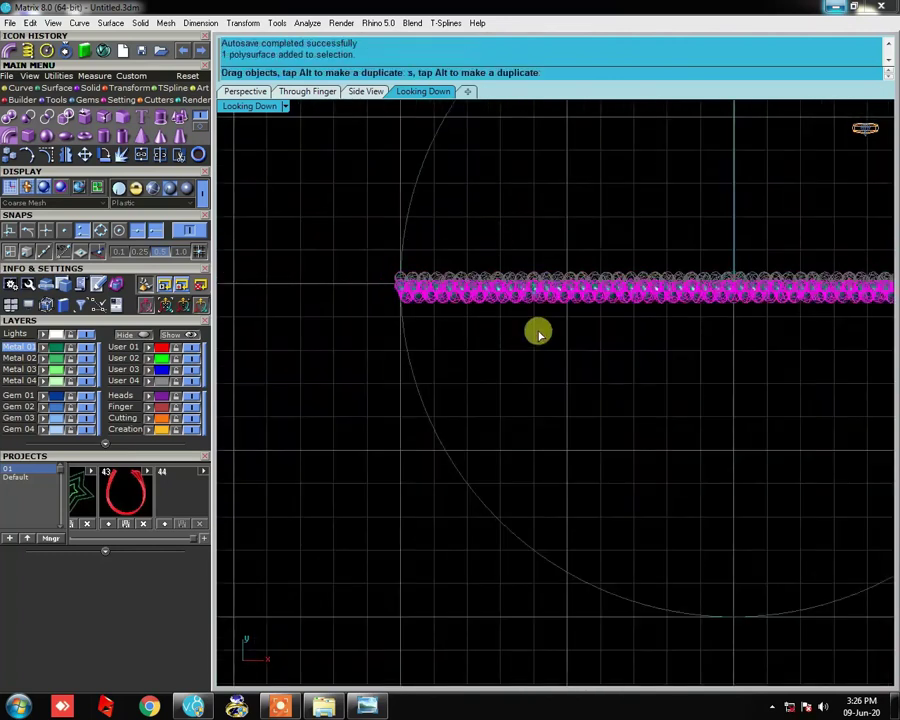
pyautogui.moveTo(577, 277); pyautogui.dragTo(444, 332, button='right')
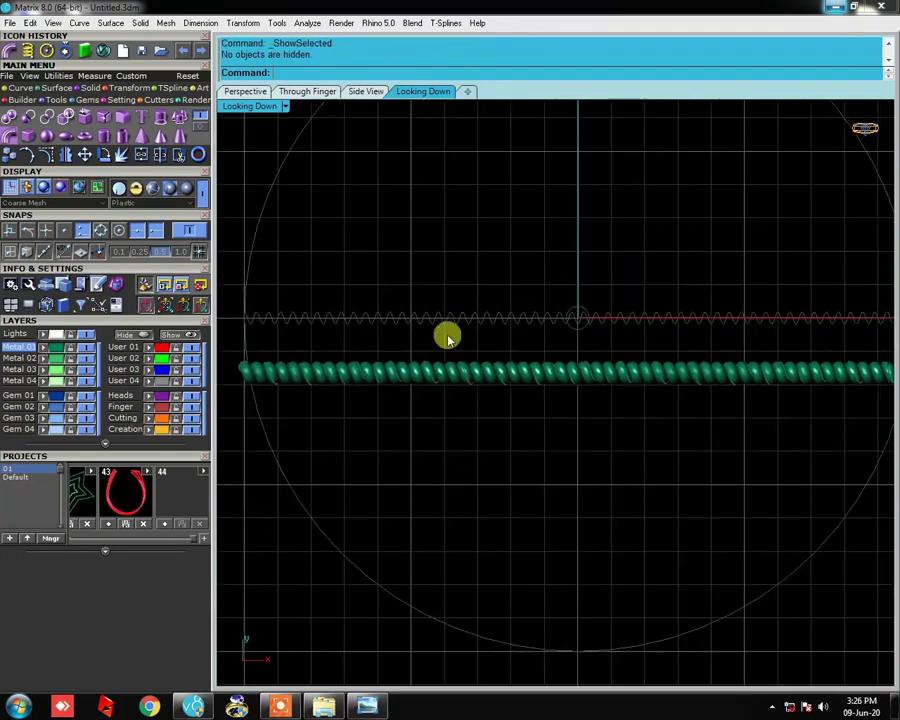
pyautogui.click(487, 322)
pyautogui.scroll(2, 460, 368)
pyautogui.scroll(2, 476, 356)
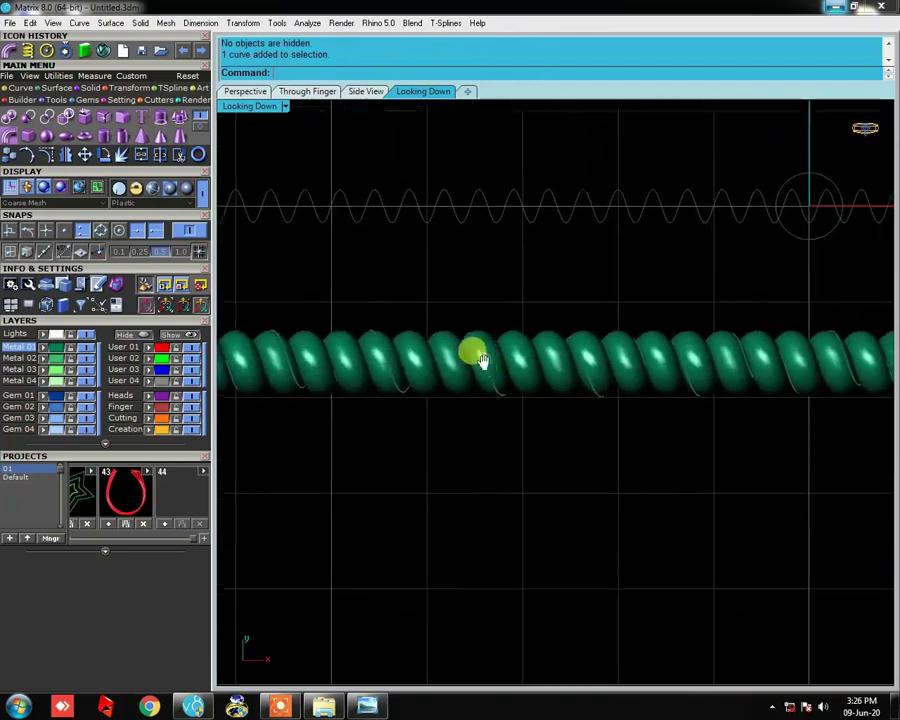
pyautogui.scroll(1, 480, 358)
pyautogui.click(484, 362)
pyautogui.scroll(2, 488, 380)
pyautogui.press('Escape')
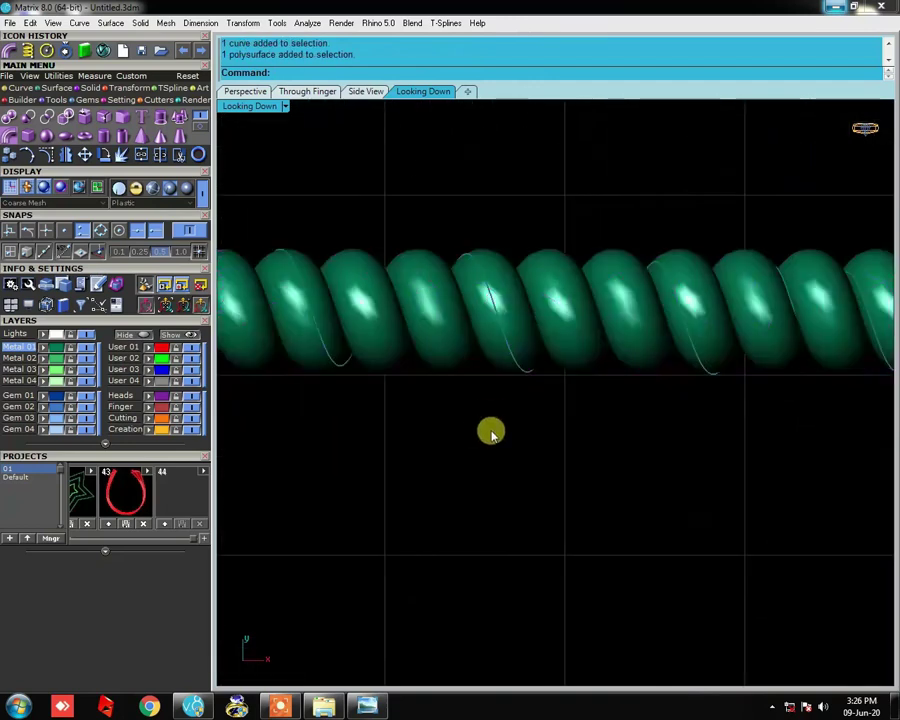
# - Delete the chain of beads, leaving the smooth rope wire
pyautogui.scroll(-3, 522, 352)
pyautogui.scroll(-2, 530, 340)
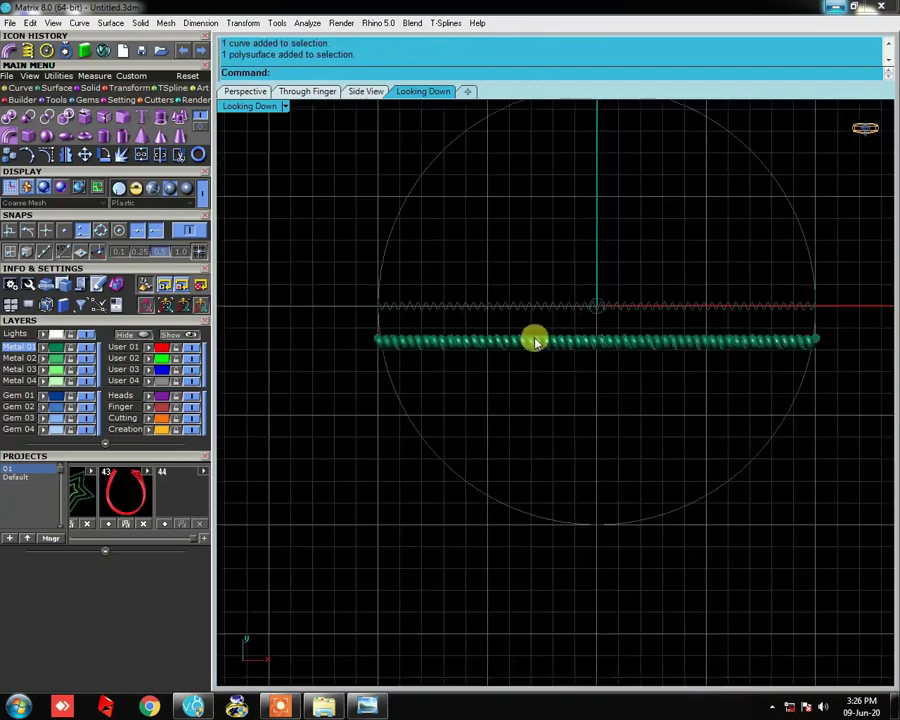
pyautogui.scroll(3, 545, 345)
pyautogui.click(490, 366)
pyautogui.scroll(3, 538, 352)
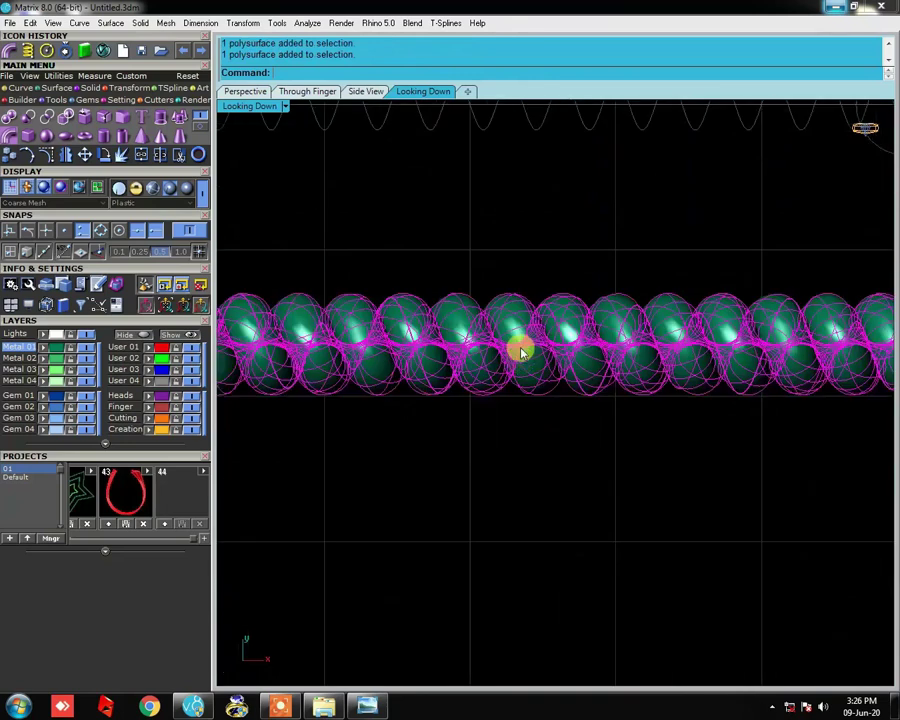
pyautogui.press('Delete')
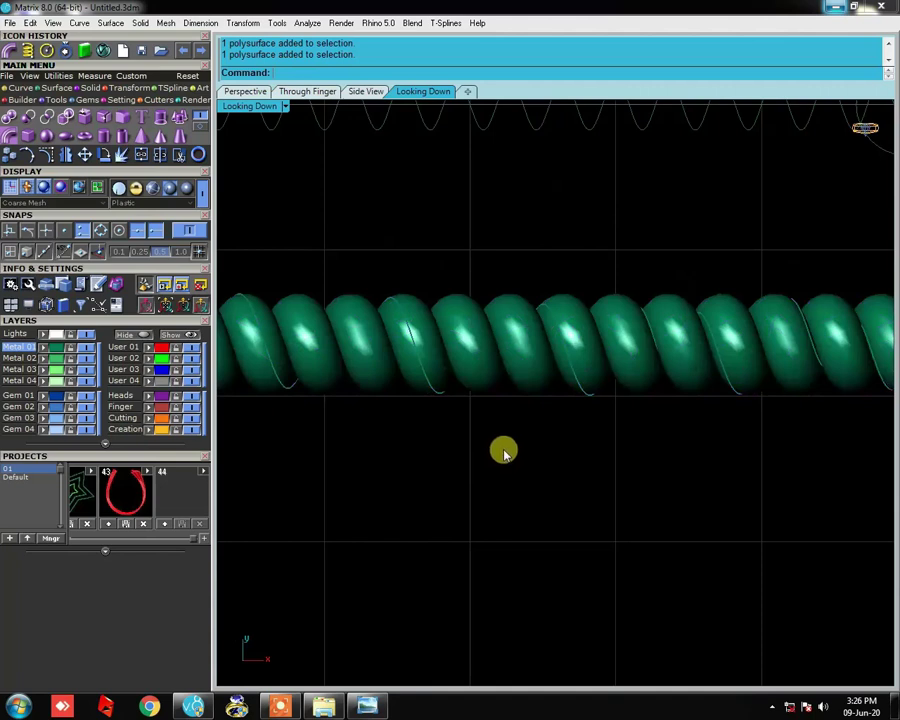
# - View the heart pendant reference image in Photo Viewer, then return to Matrix
pyautogui.scroll(-3, 536, 316)
pyautogui.scroll(-2, 637, 292)
pyautogui.scroll(-2, 527, 330)
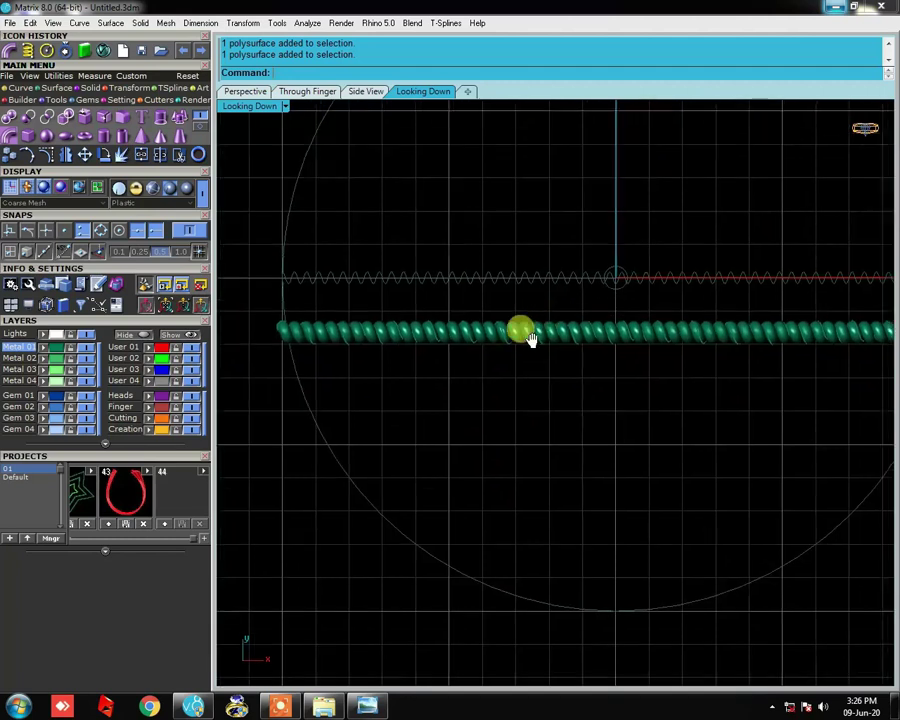
pyautogui.scroll(-2, 596, 325)
pyautogui.scroll(2, 669, 340)
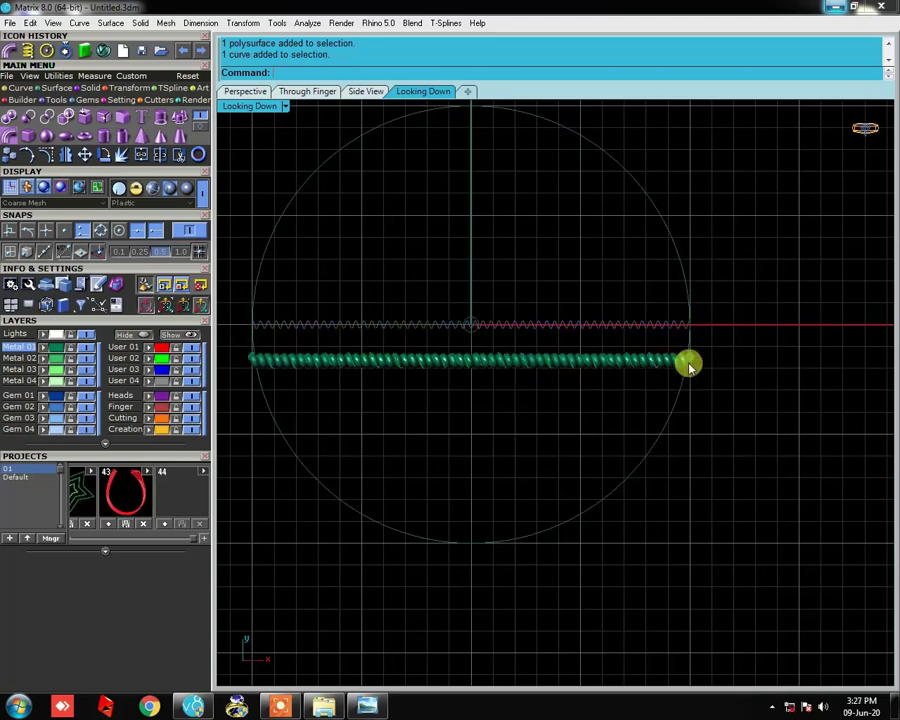
pyautogui.scroll(-2, 336, 226)
pyautogui.click(20, 87)
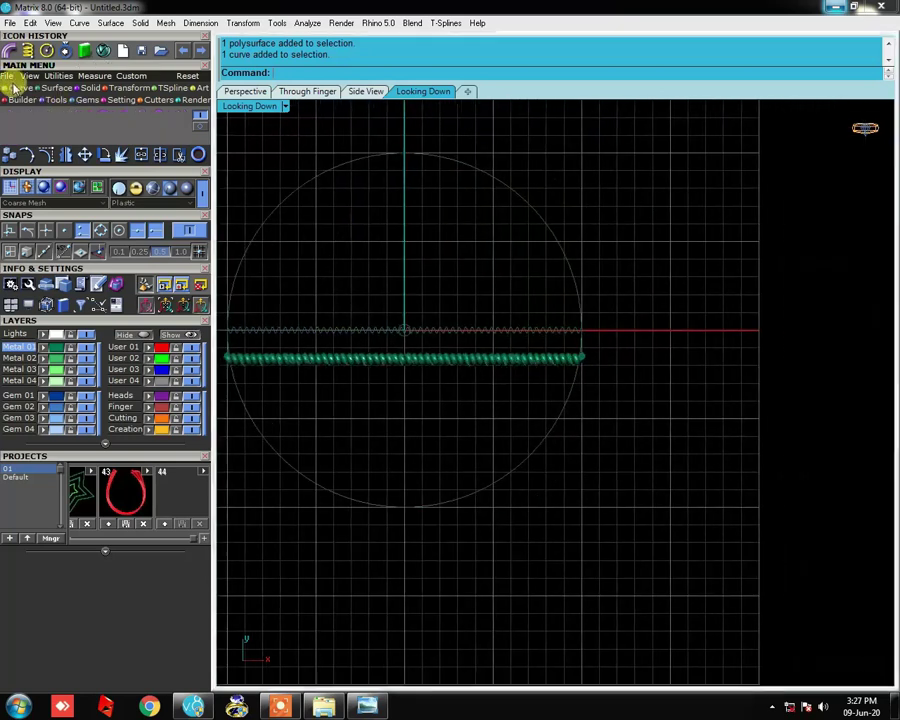
pyautogui.click(366, 706)
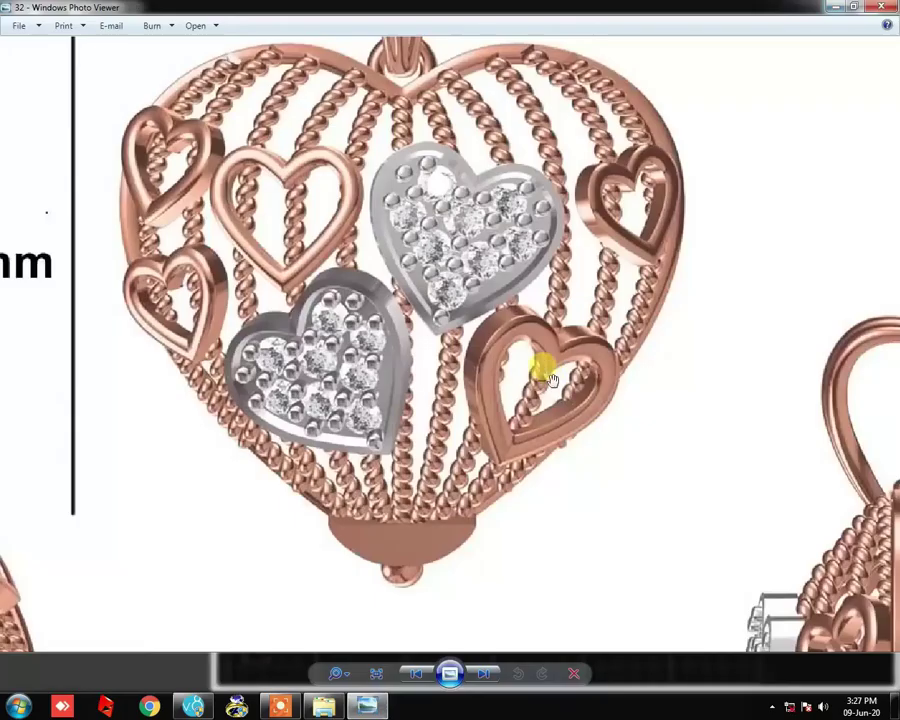
pyautogui.click(845, 7)
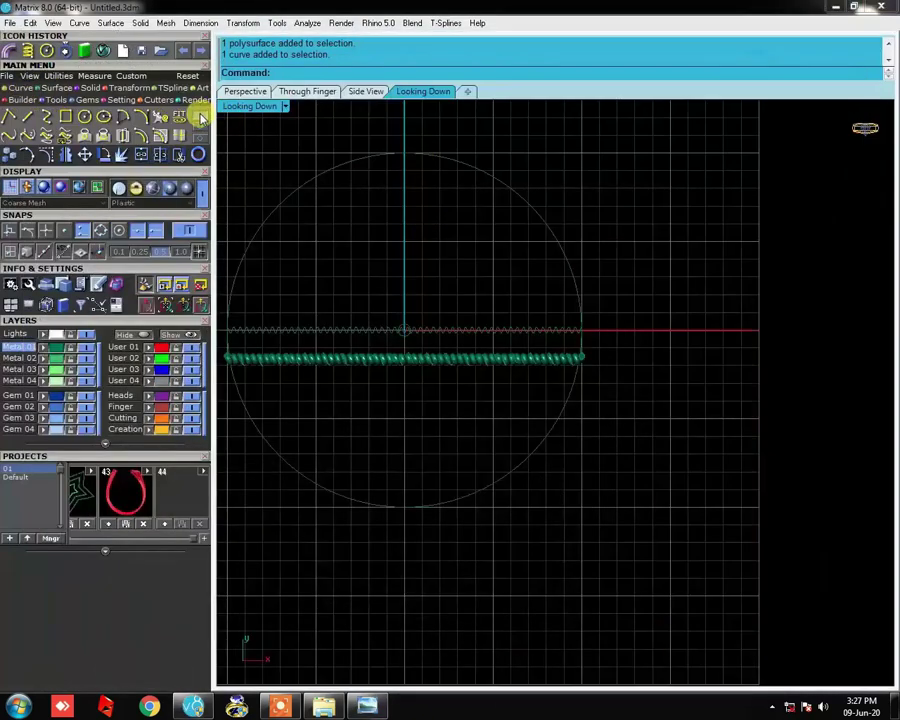
# - Draw an interpolated curve through five points from the circle's top, down its right side, to its bottom
pyautogui.click(46, 117)
pyautogui.click(430, 157)
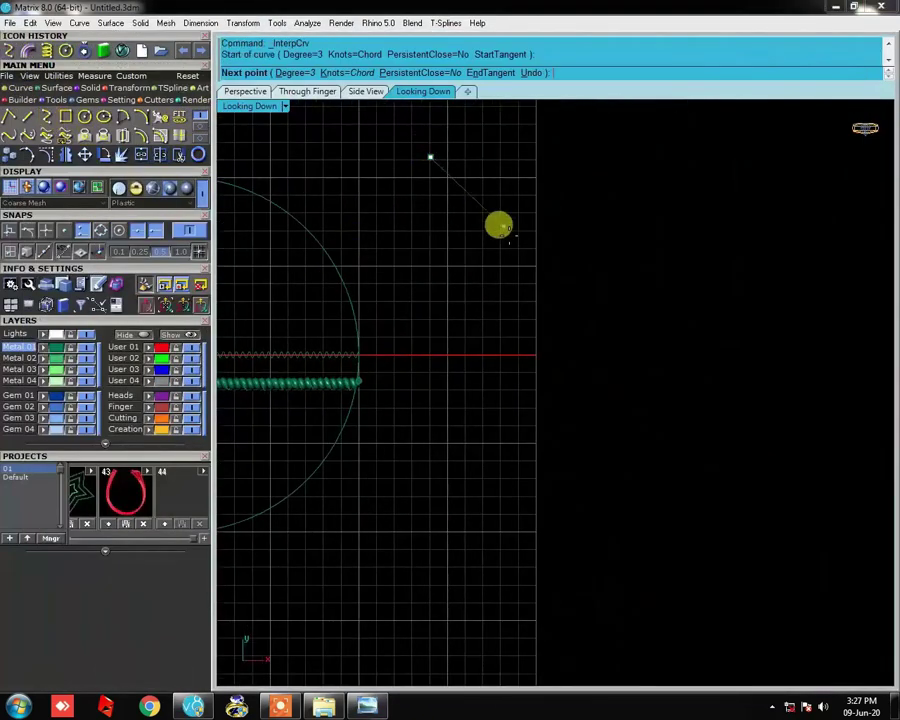
pyautogui.click(511, 240)
pyautogui.click(544, 394)
pyautogui.click(498, 513)
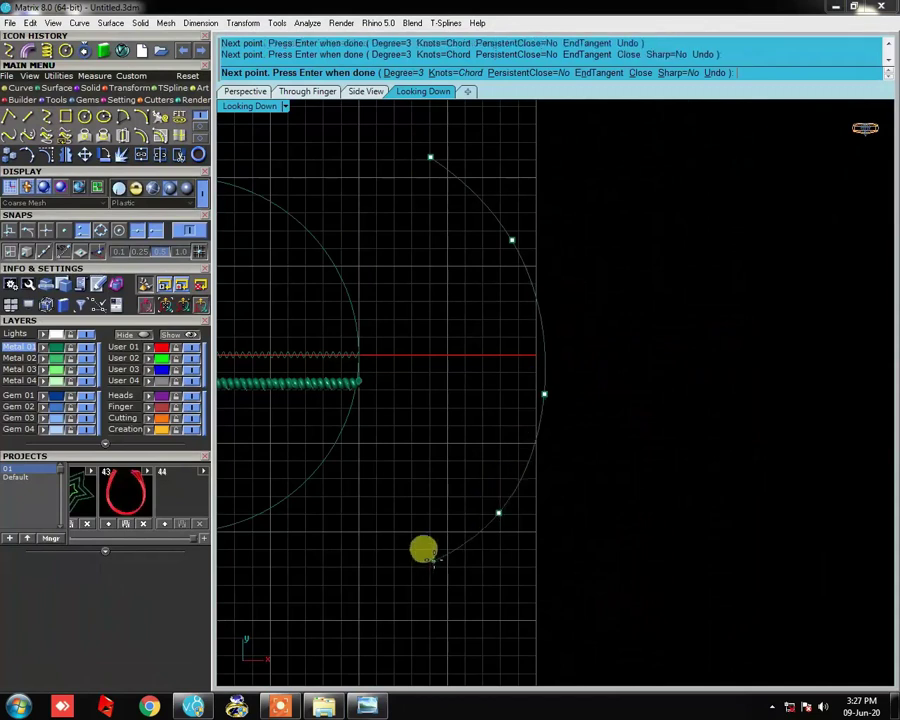
pyautogui.click(434, 563)
pyautogui.press('Return')
# - Select the new curve and frame it alongside the rope, cancelling an accidental second curve
pyautogui.moveTo(506, 374); pyautogui.dragTo(546, 374, button='right')
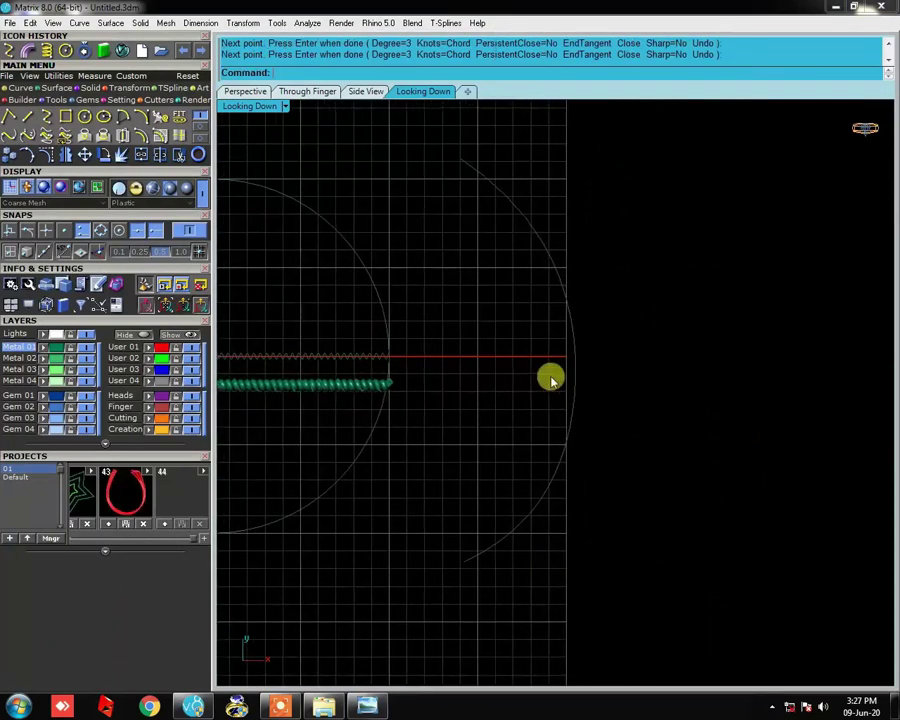
pyautogui.moveTo(662, 224); pyautogui.dragTo(532, 408)
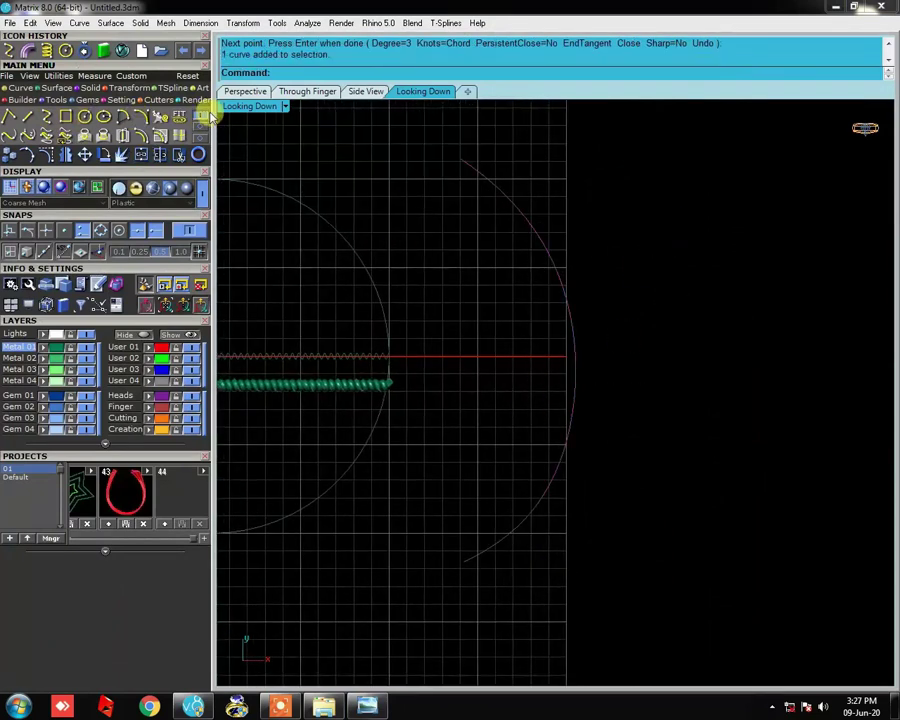
pyautogui.moveTo(544, 285); pyautogui.dragTo(607, 370, button='right')
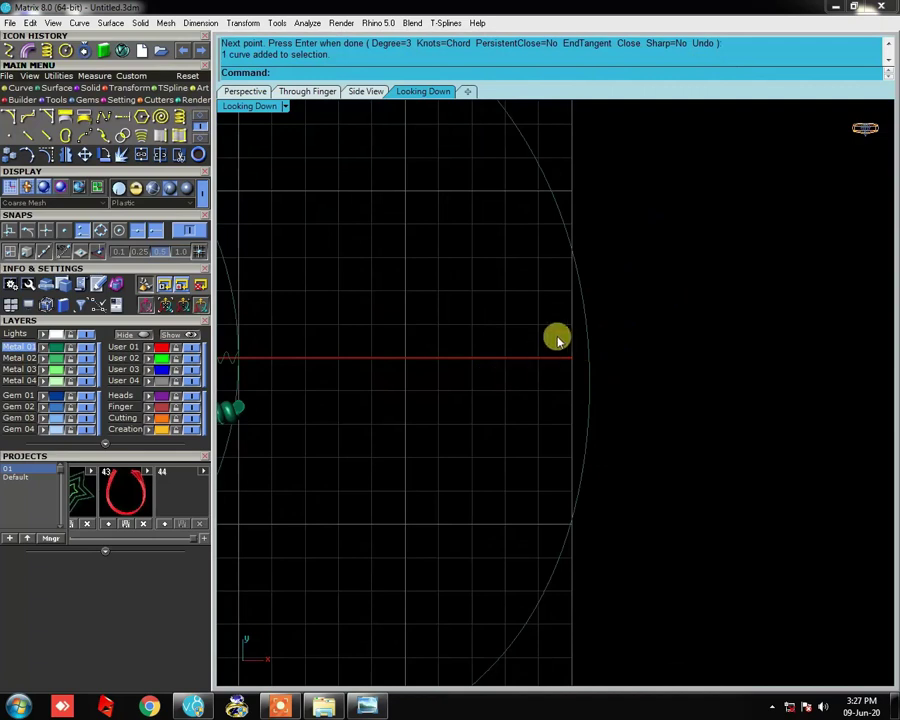
pyautogui.moveTo(557, 340); pyautogui.dragTo(559, 364, button='right')
pyautogui.click(571, 294)
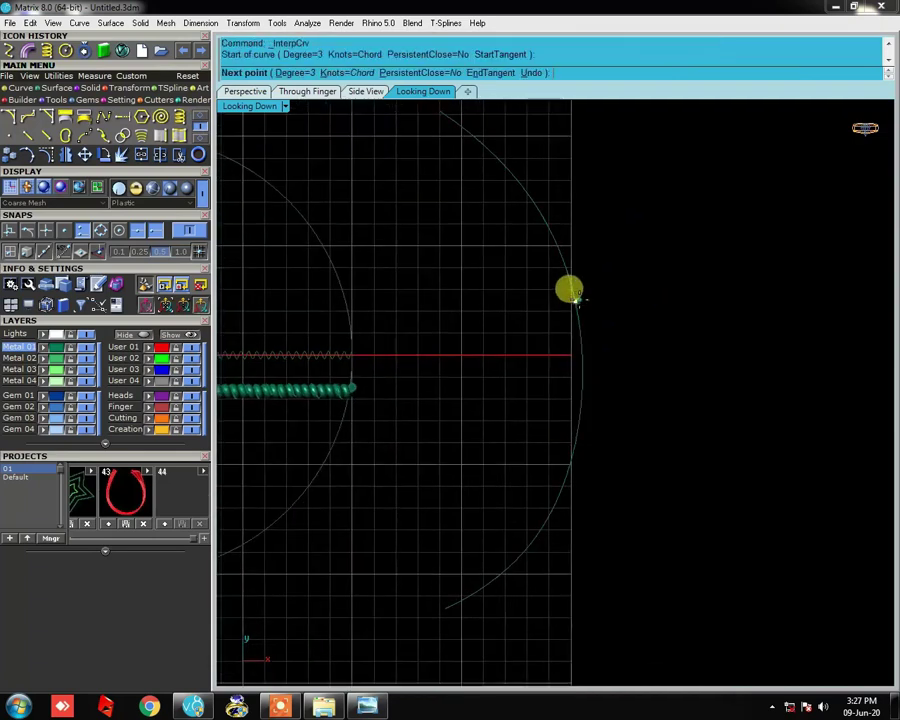
pyautogui.rightClick(571, 294)
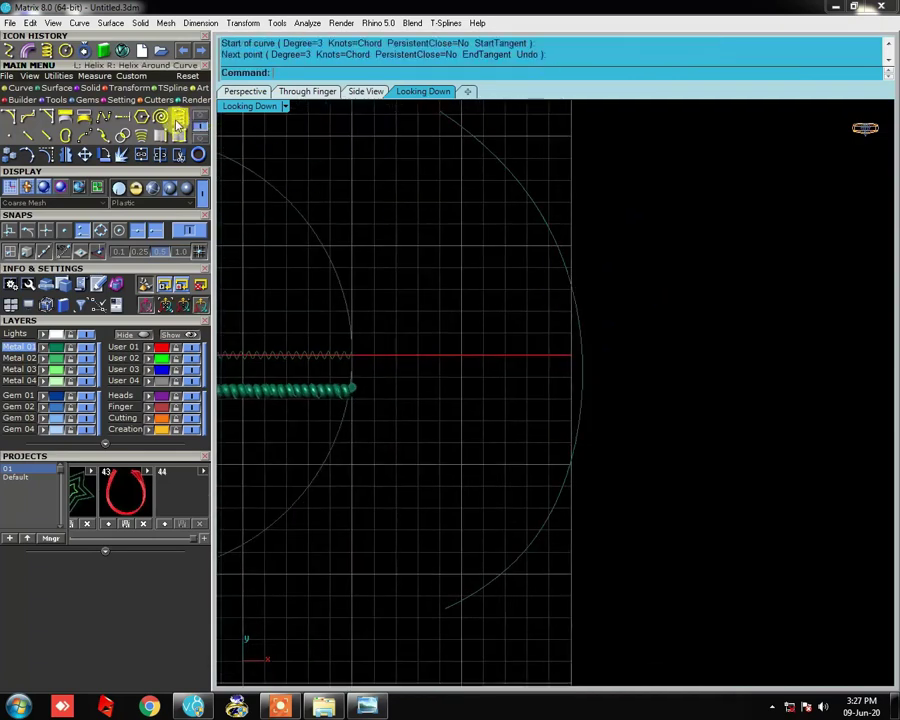
pyautogui.click(178, 121)
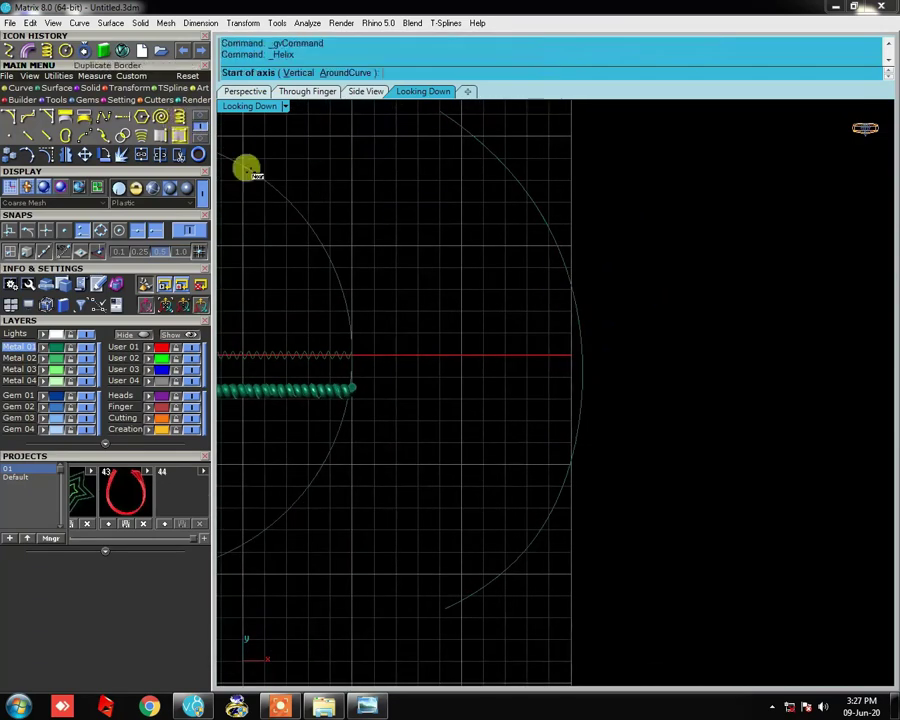
pyautogui.click(343, 74)
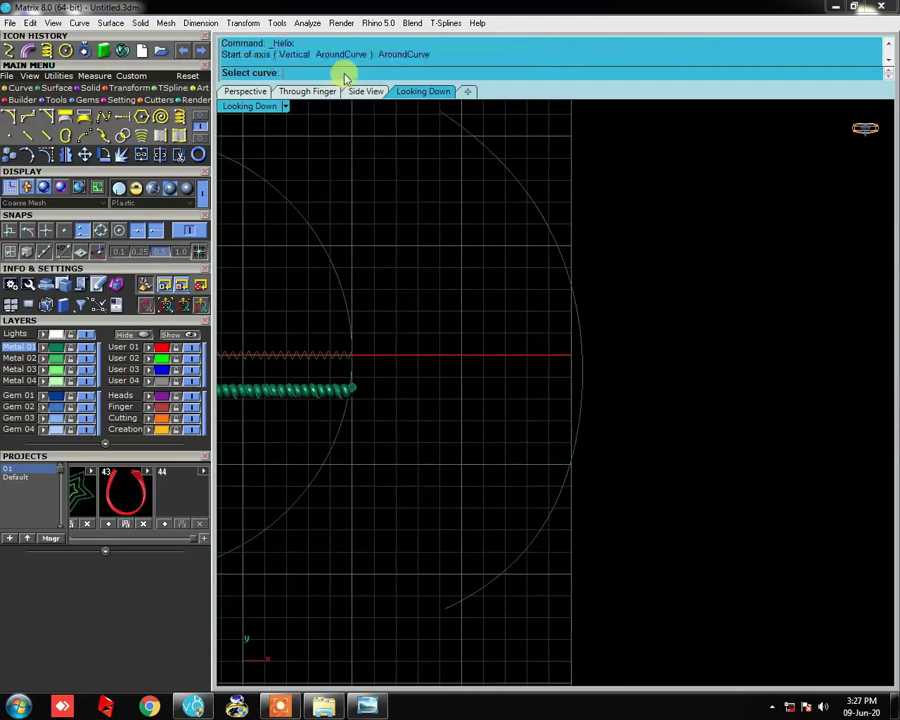
pyautogui.click(555, 245)
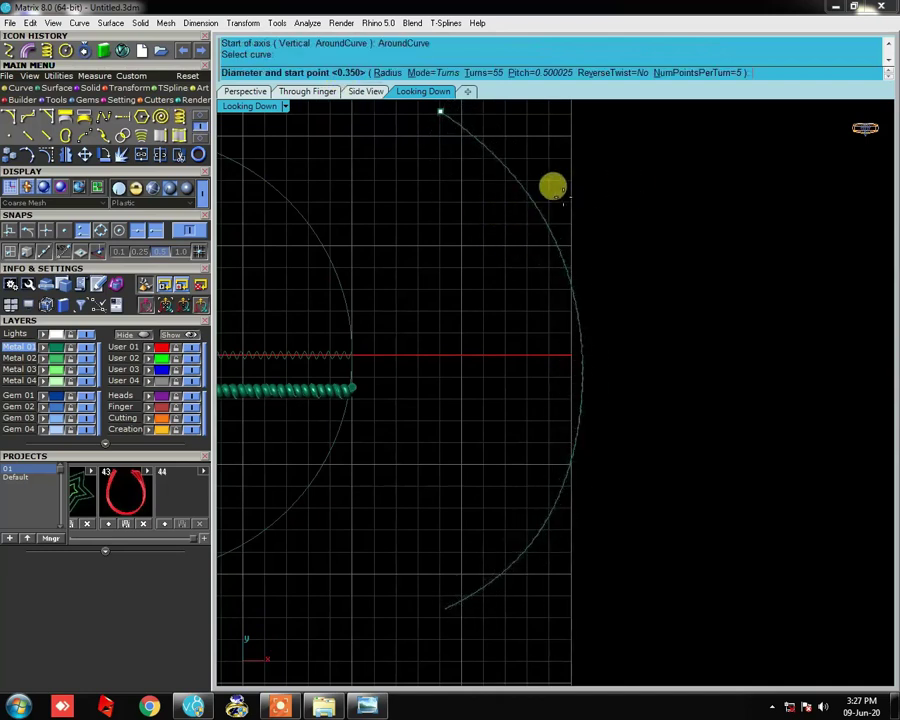
pyautogui.scroll(1, 500, 125)
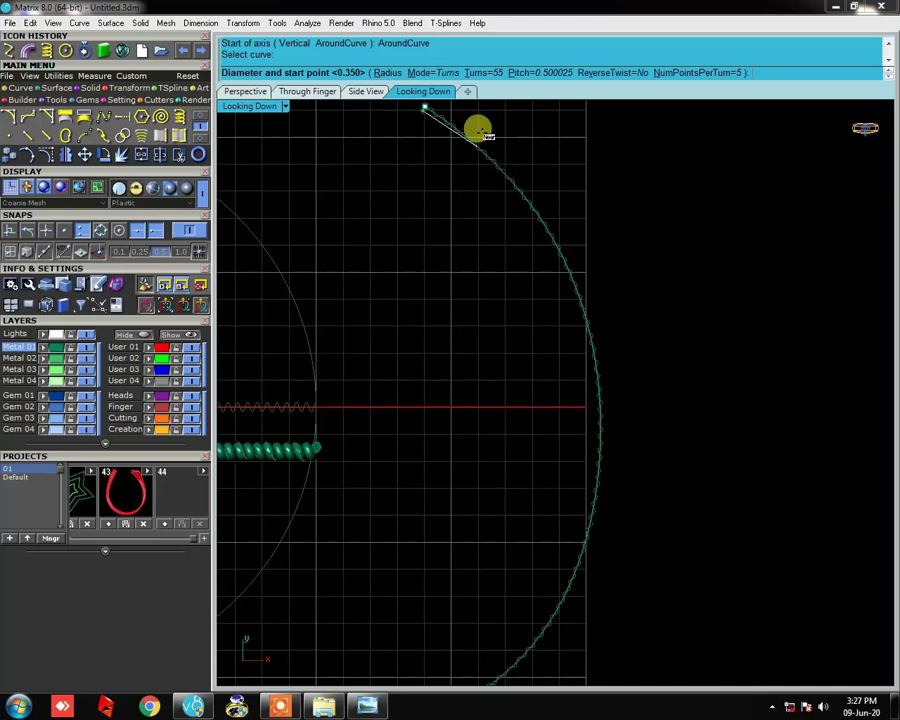
pyautogui.write('35')
pyautogui.press('Return')
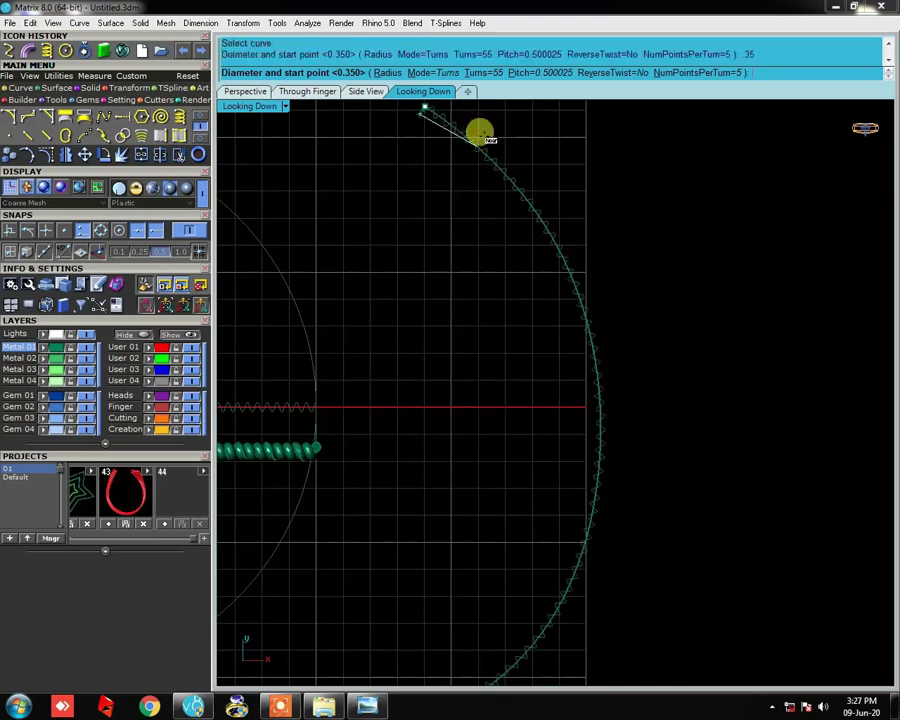
pyautogui.scroll(3, 452, 146)
pyautogui.scroll(3, 492, 355)
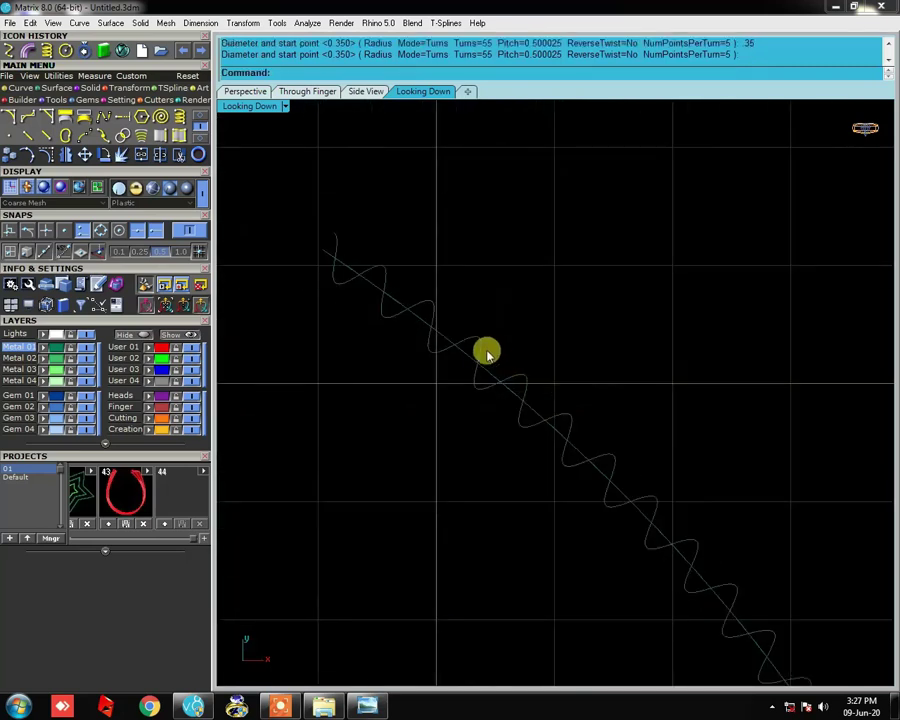
pyautogui.click(490, 350)
pyautogui.click(92, 88)
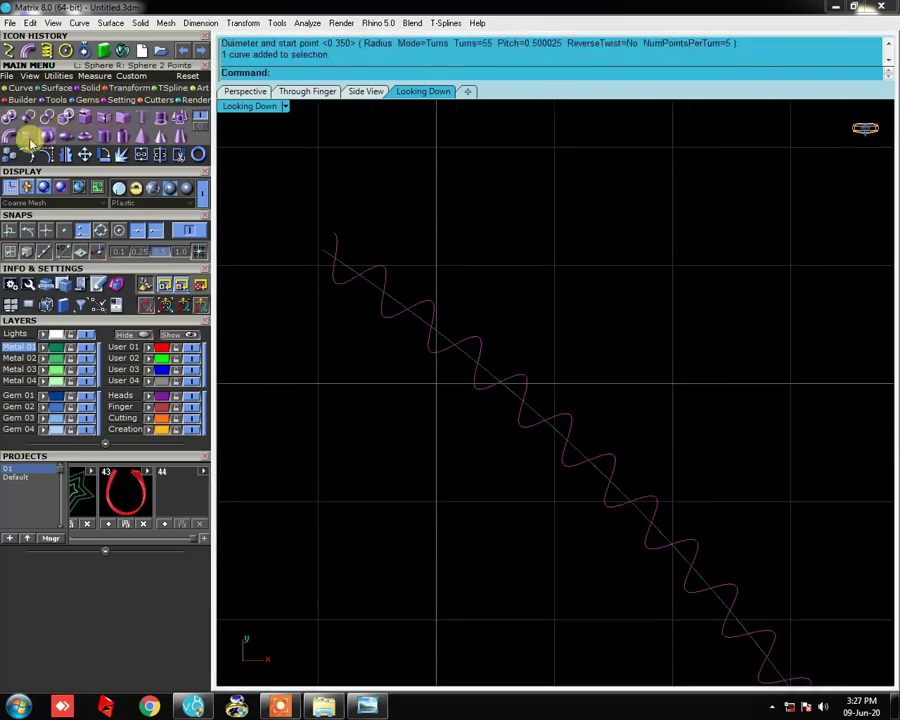
pyautogui.click(30, 137)
pyautogui.press('Return')
pyautogui.press('Return')
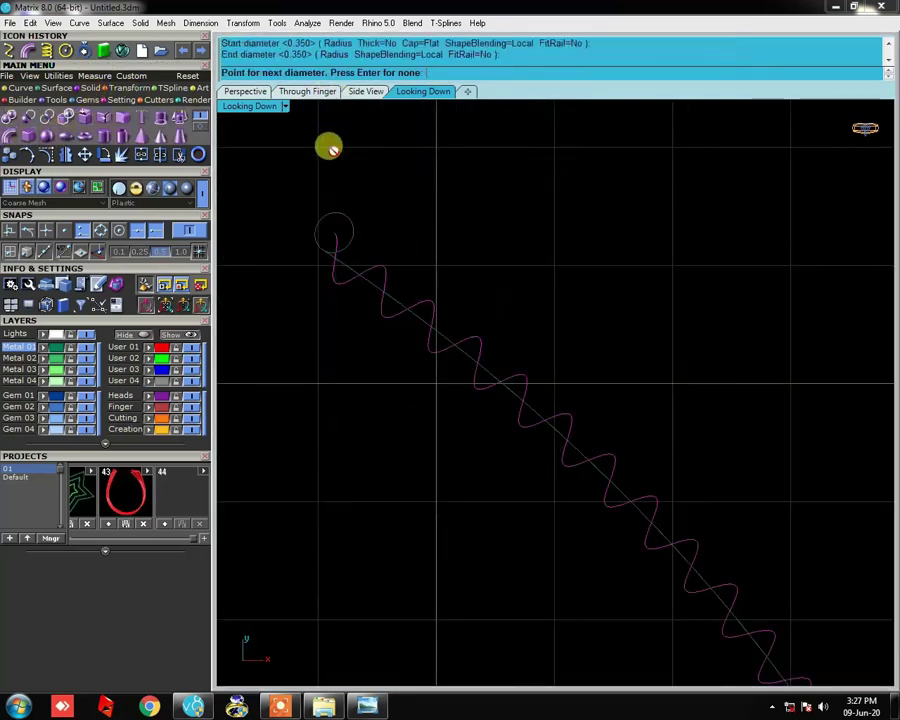
pyautogui.press('Return')
pyautogui.scroll(3, 406, 422)
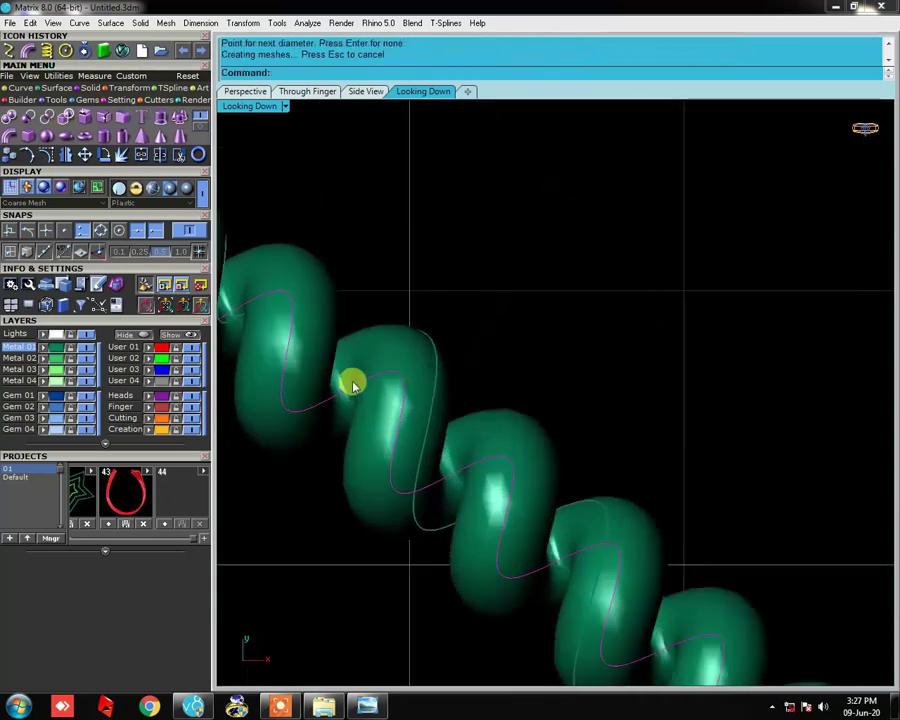
pyautogui.scroll(-3, 448, 340)
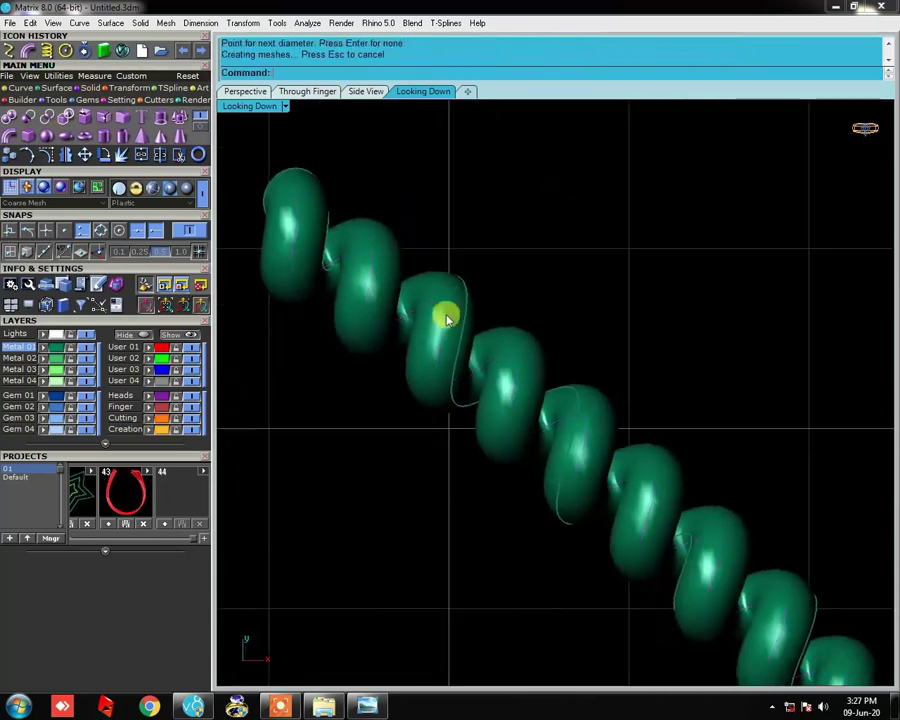
pyautogui.click(445, 316)
pyautogui.press('Delete')
# - Delete the leftover helix and build a 70-turn helix around the straight line
pyautogui.click(445, 316)
pyautogui.press('Delete')
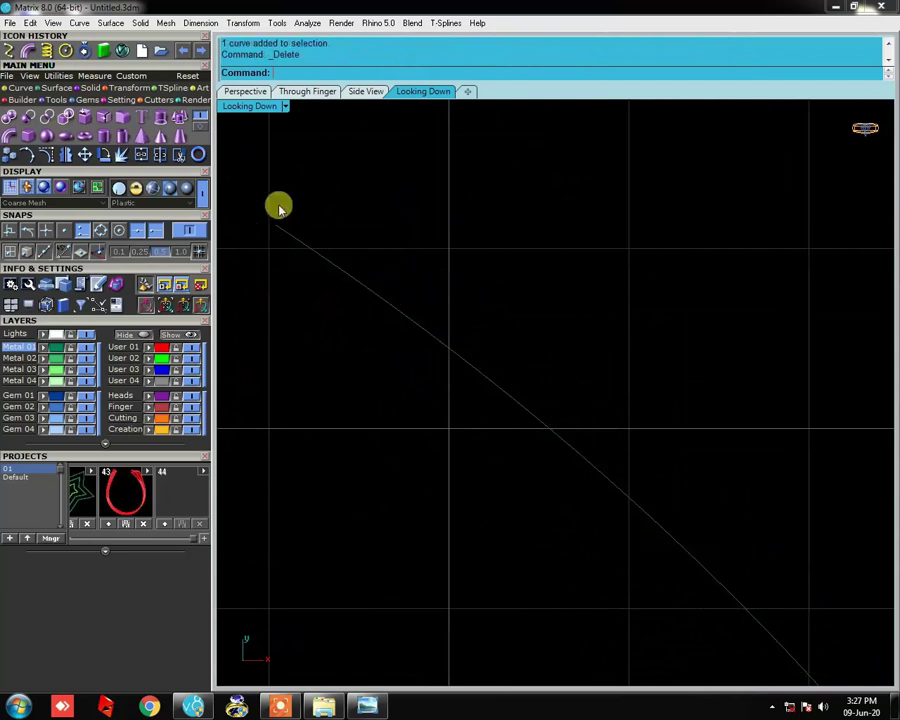
pyautogui.click(22, 88)
pyautogui.click(180, 117)
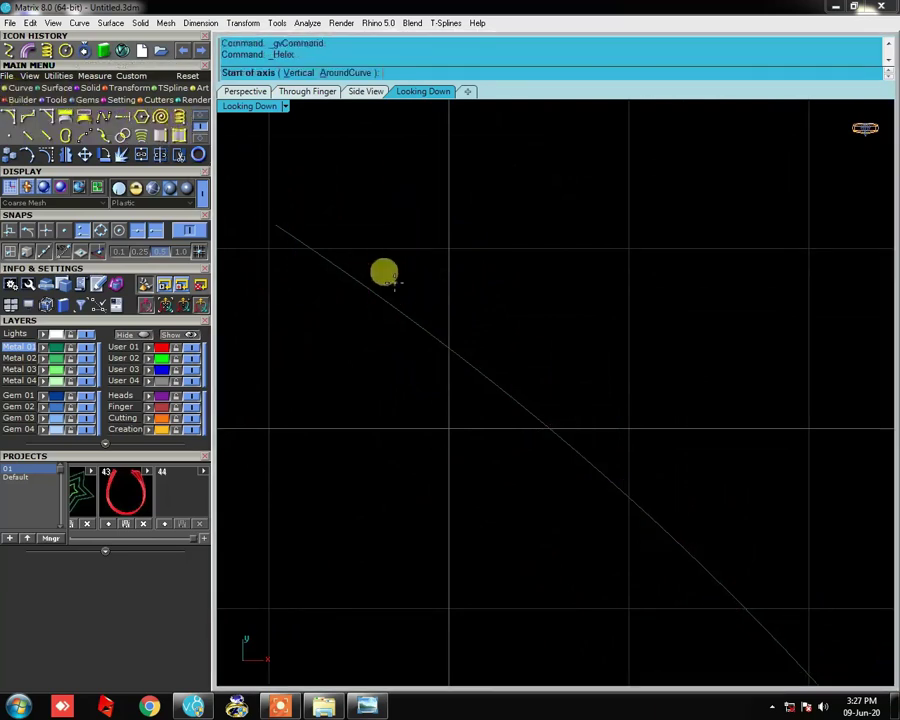
pyautogui.click(338, 73)
pyautogui.click(416, 323)
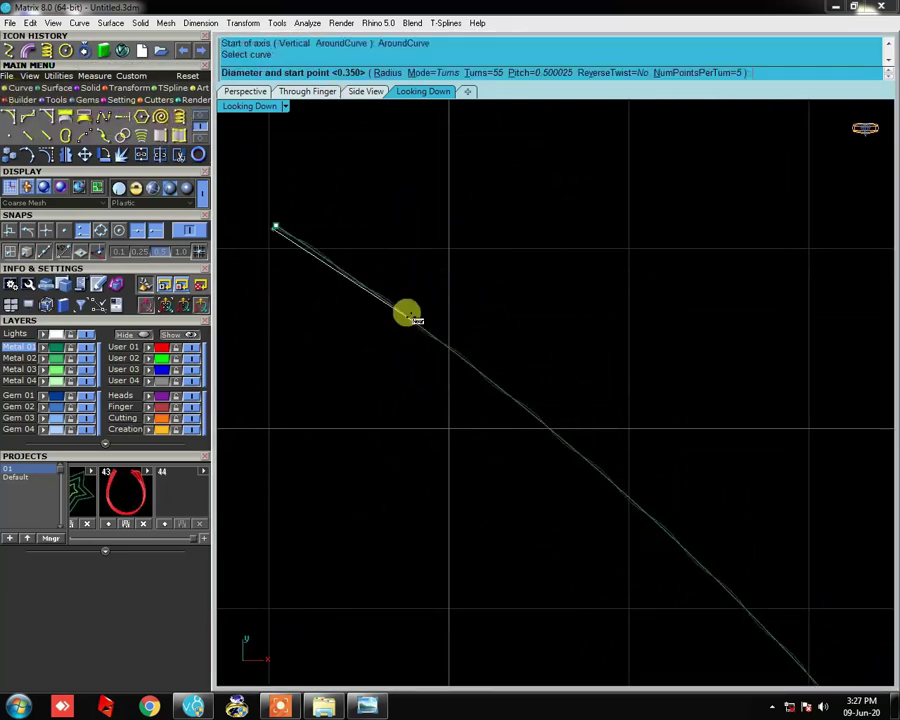
pyautogui.click(479, 75)
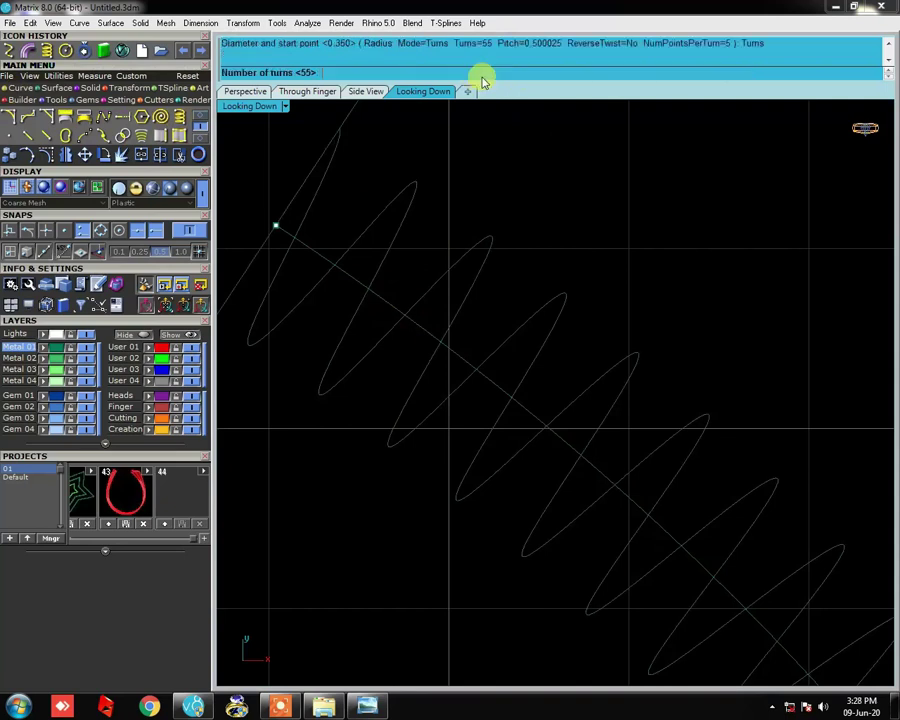
pyautogui.write('70')
pyautogui.press('Return')
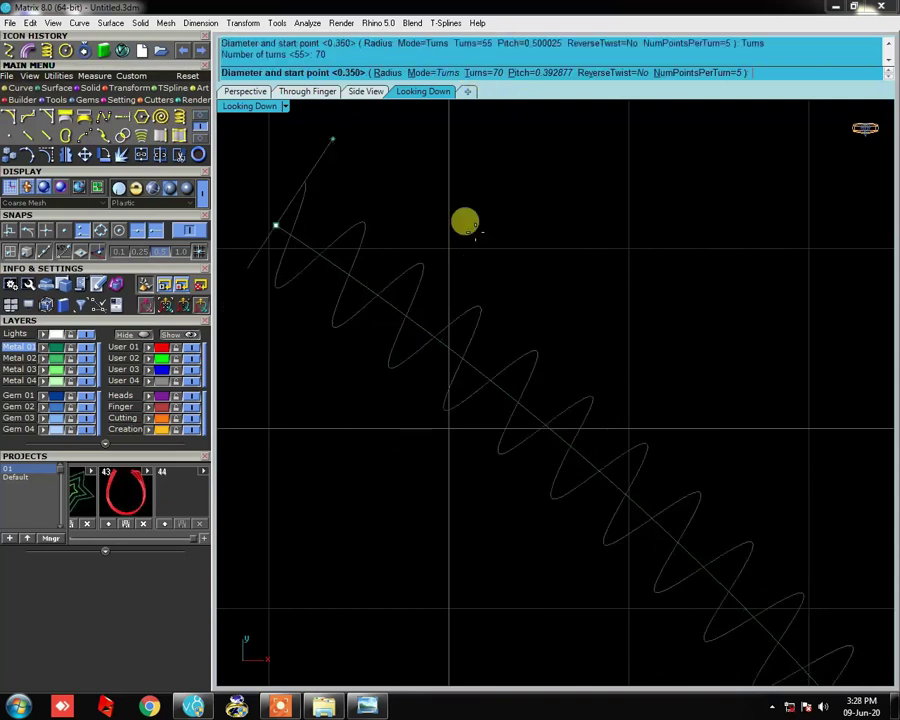
pyautogui.click(436, 273)
# - Replace that helix with a 35-turn helix following the straight line
pyautogui.click(408, 270)
pyautogui.press('Delete')
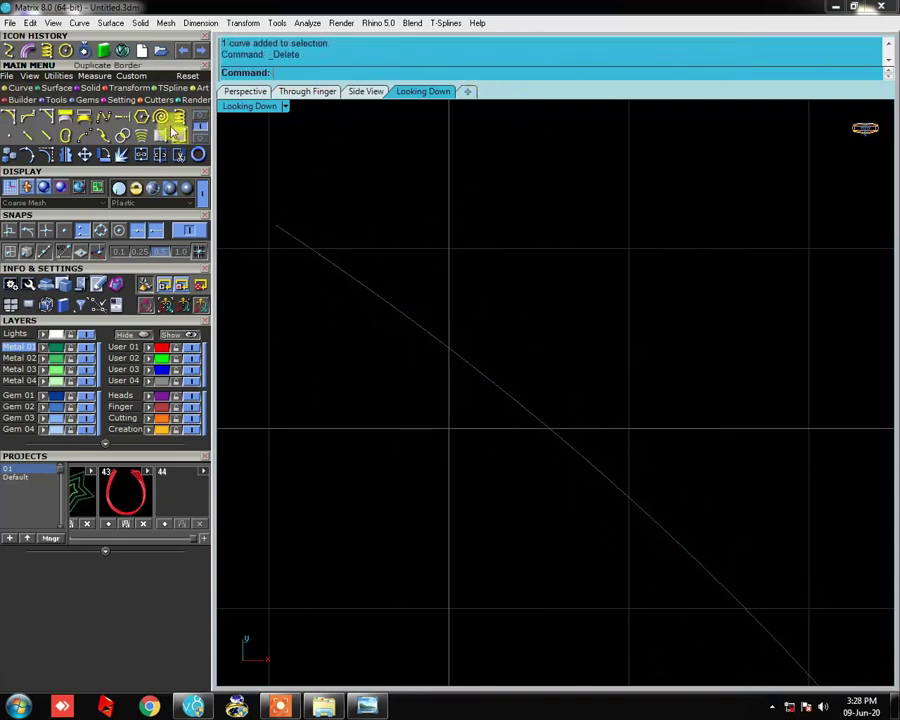
pyautogui.click(179, 117)
pyautogui.click(333, 73)
pyautogui.click(408, 336)
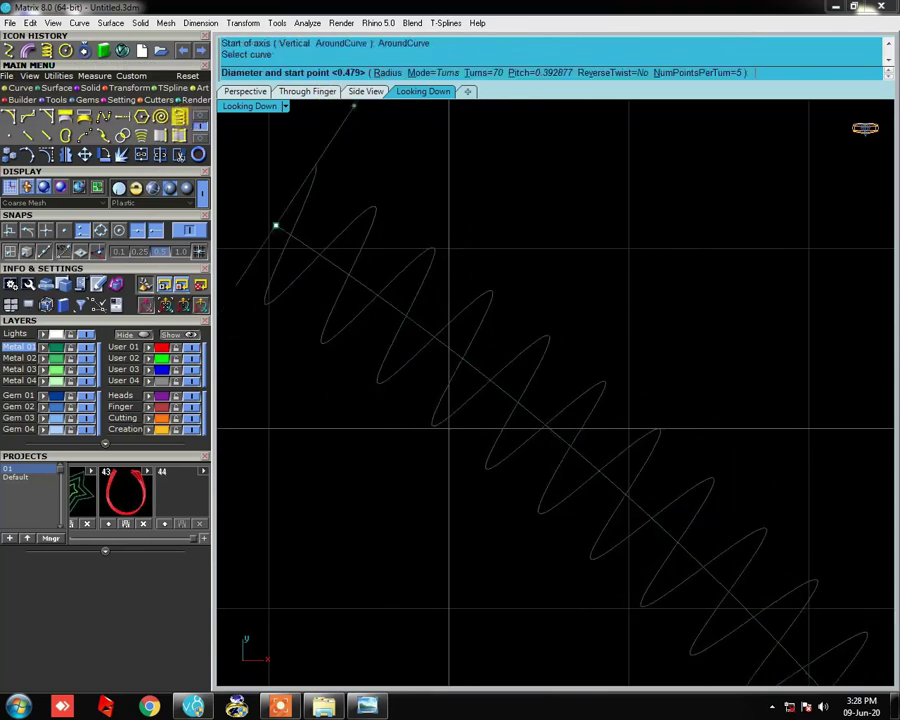
pyautogui.write('35')
pyautogui.press('Return')
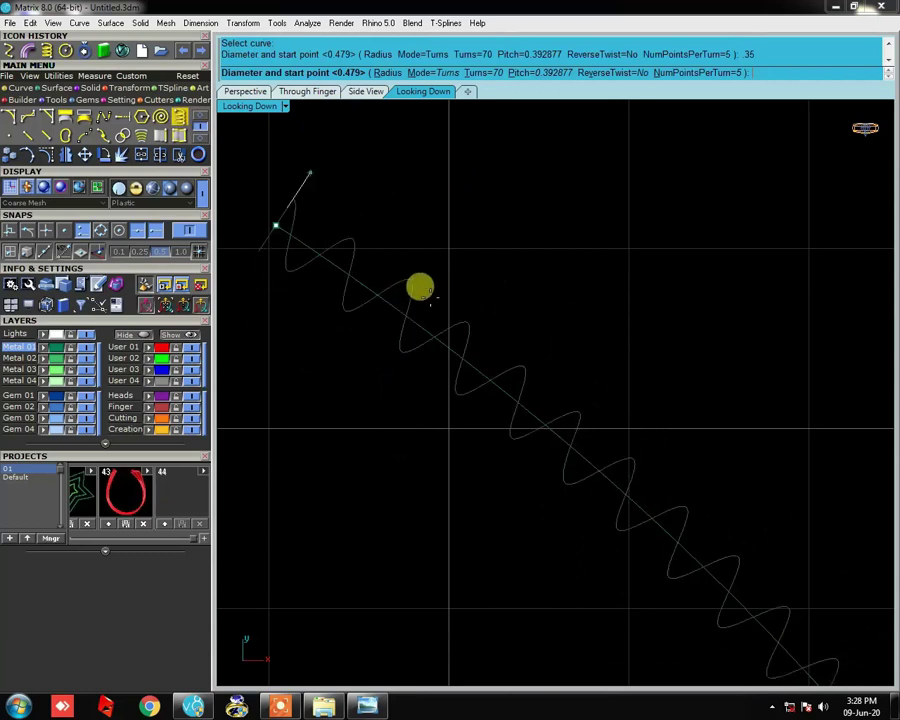
pyautogui.press('Return')
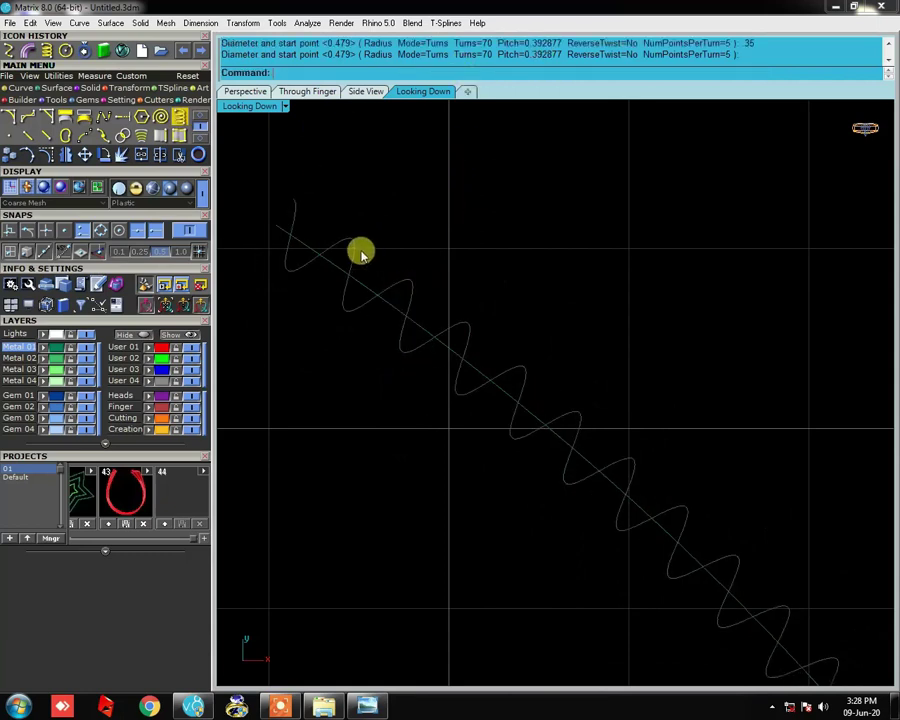
# - Pipe the new helix at the default diameter, then delete the bulging trial pipe
pyautogui.click(358, 250)
pyautogui.click(88, 88)
pyautogui.click(10, 136)
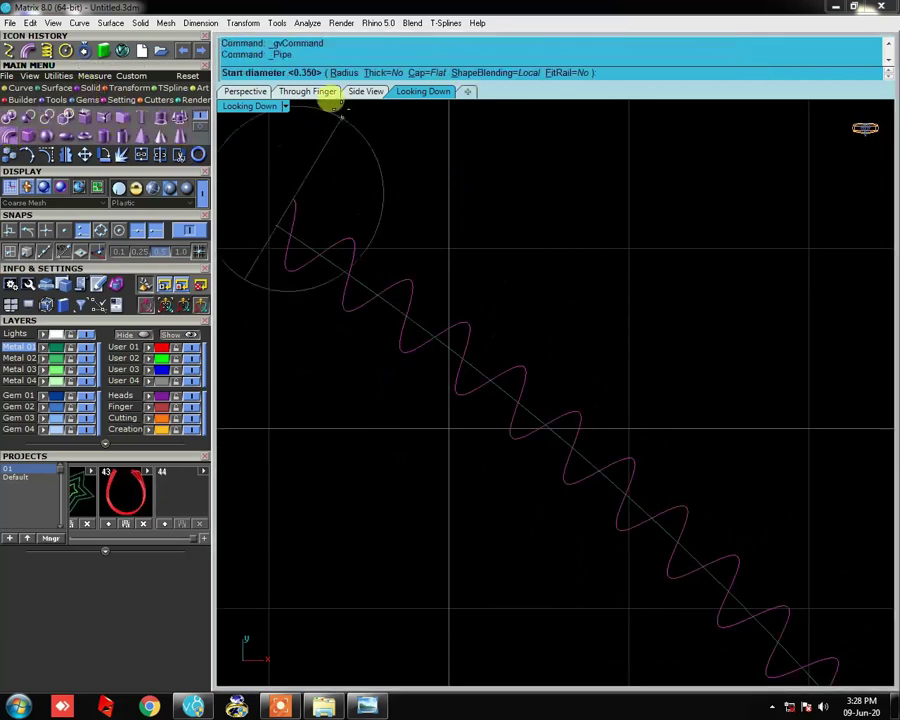
pyautogui.press('Return')
pyautogui.press('Return')
pyautogui.press('Return')
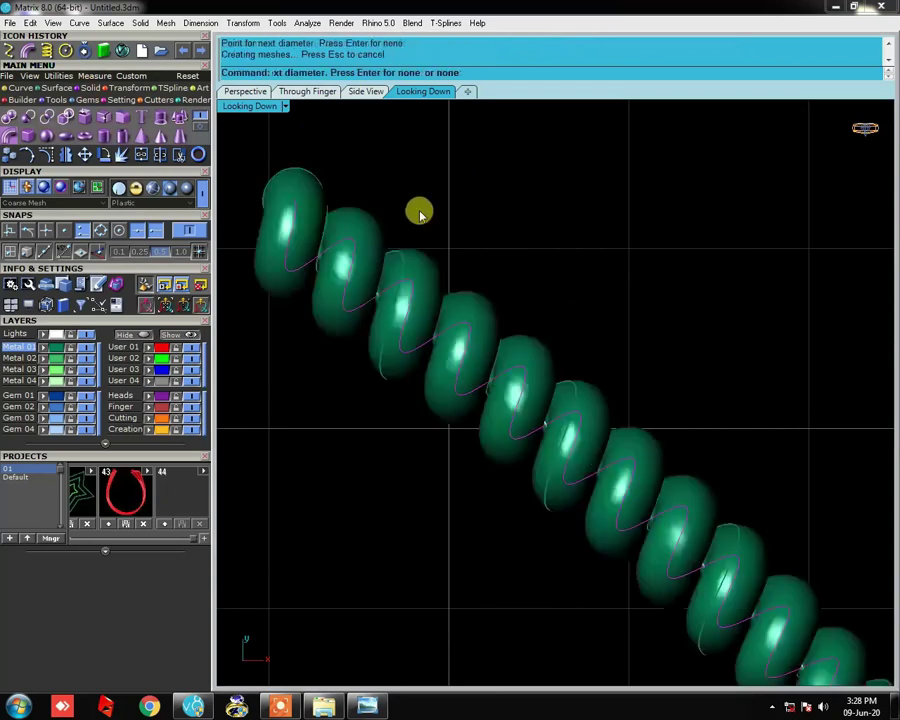
pyautogui.scroll(5, 487, 427)
pyautogui.scroll(-2, 496, 304)
pyautogui.scroll(-2, 496, 304)
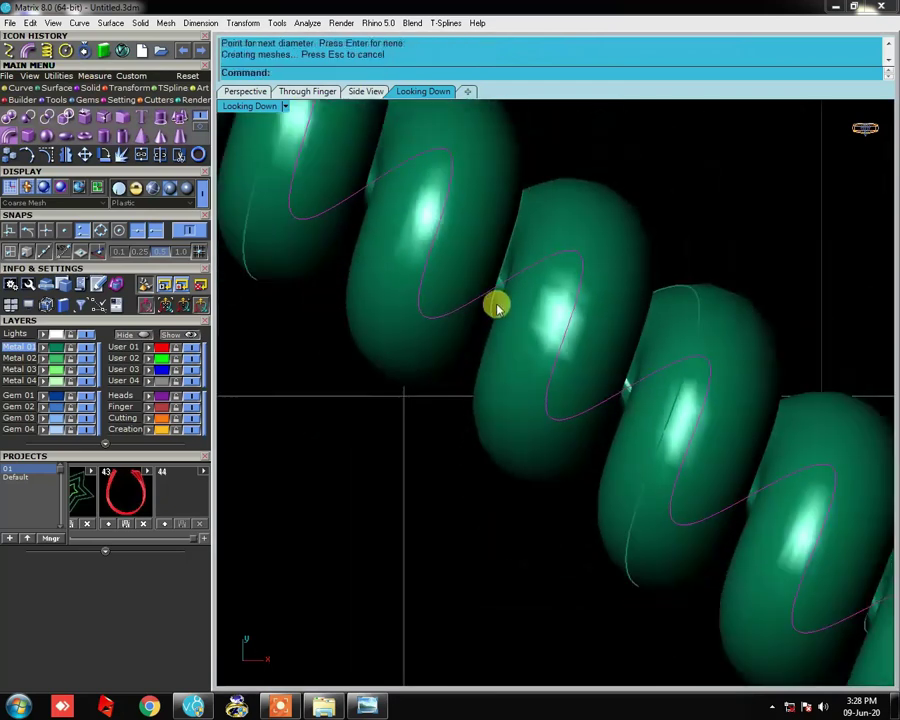
pyautogui.press('Delete')
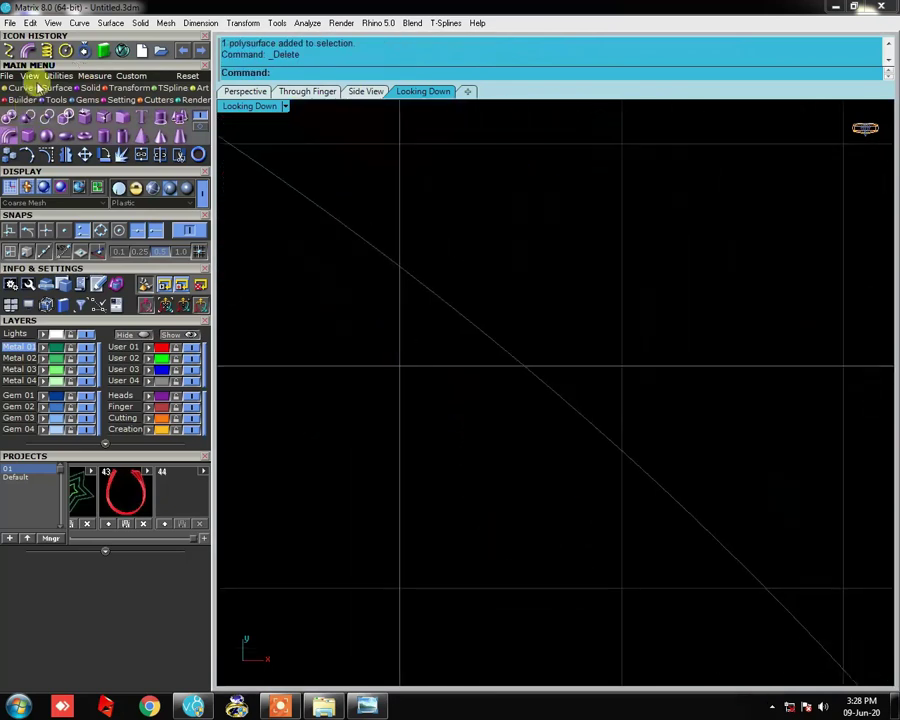
# - Wrap a 75-turn AroundCurve helix along the straight line
pyautogui.click(12, 89)
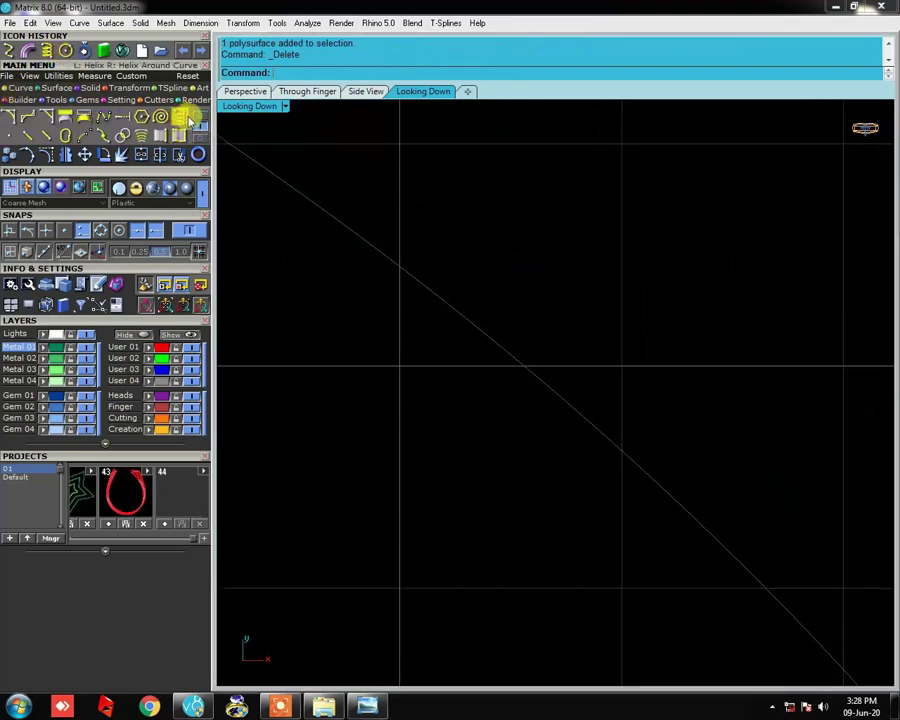
pyautogui.click(180, 116)
pyautogui.click(357, 72)
pyautogui.click(394, 245)
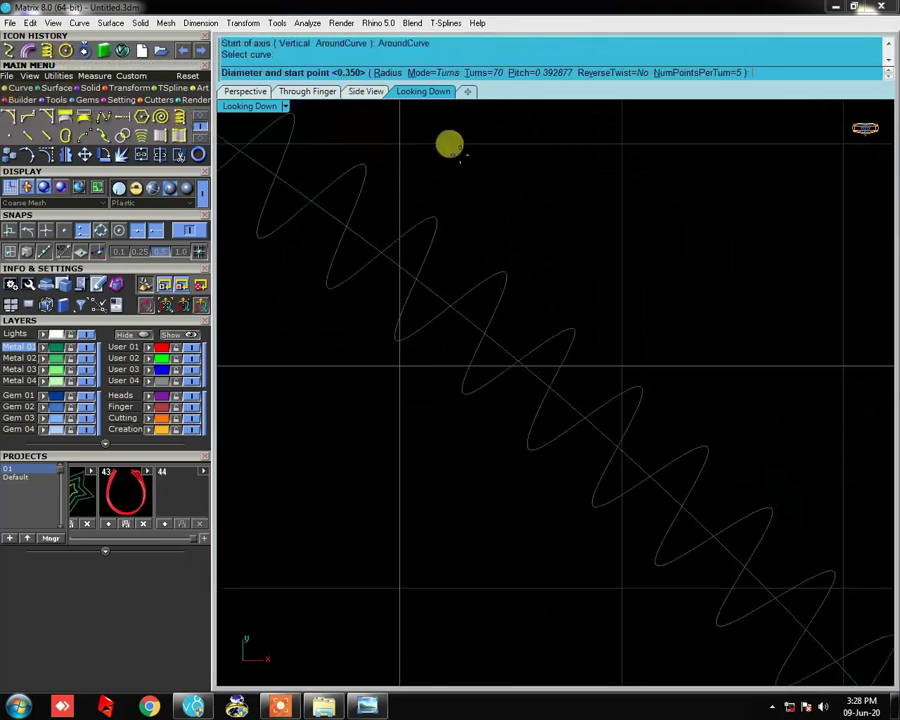
pyautogui.click(478, 73)
pyautogui.write('75')
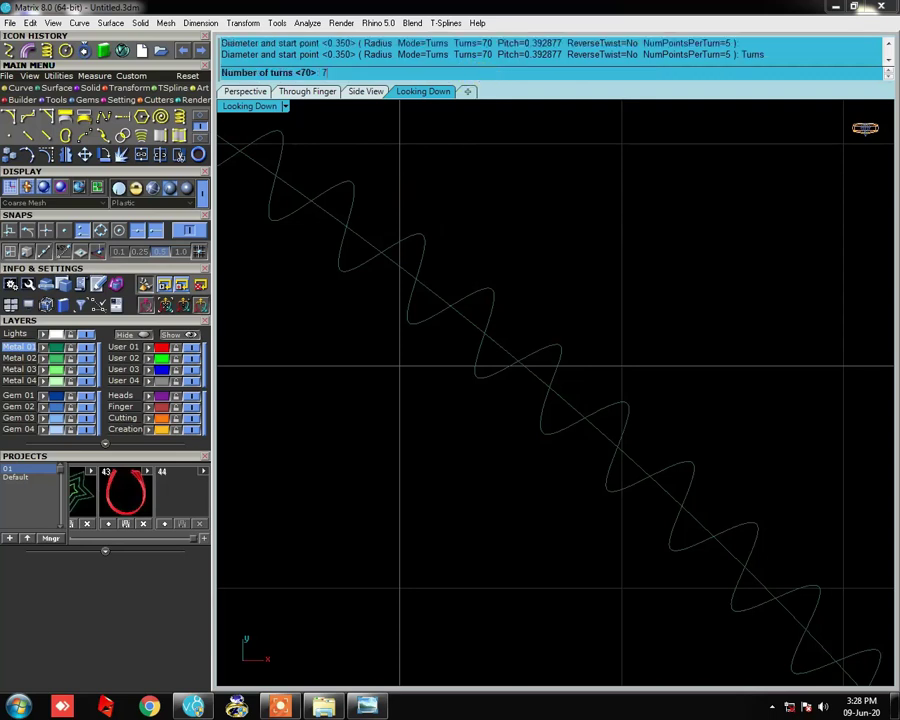
pyautogui.press('Return')
# - Pipe the 75-turn helix at the default single diameter into a solid rope
pyautogui.click(415, 235)
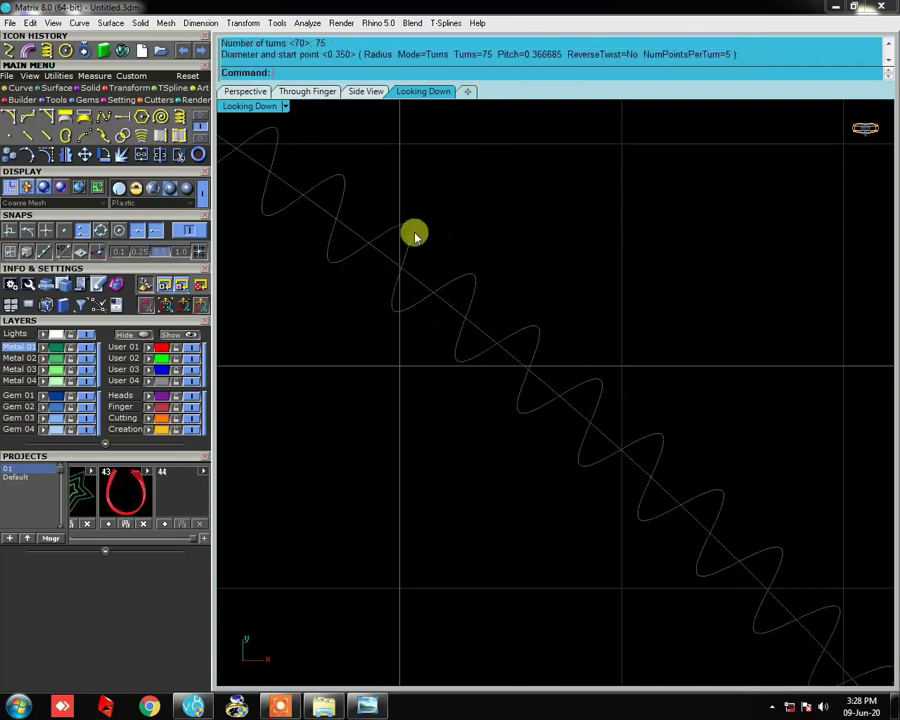
pyautogui.click(90, 87)
pyautogui.click(9, 117)
pyautogui.press('Return')
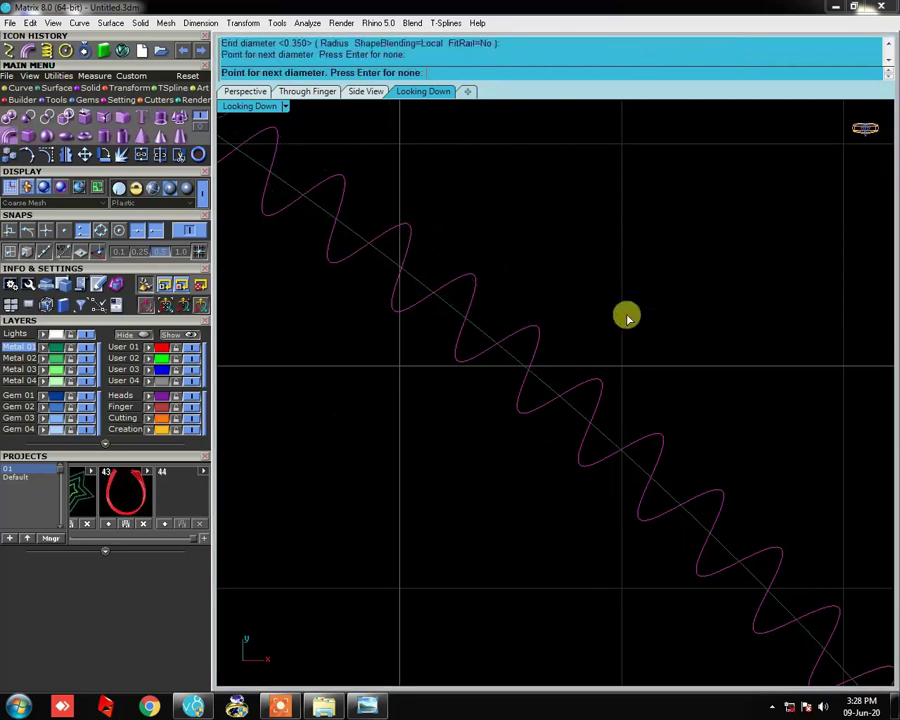
pyautogui.rightClick(622, 310)
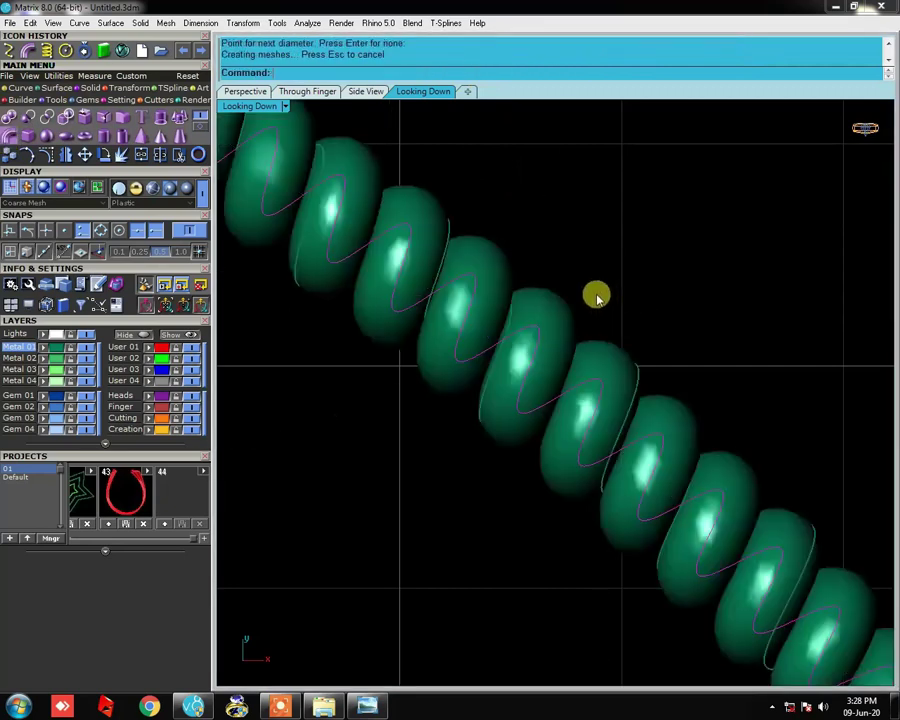
pyautogui.scroll(-3, 530, 278)
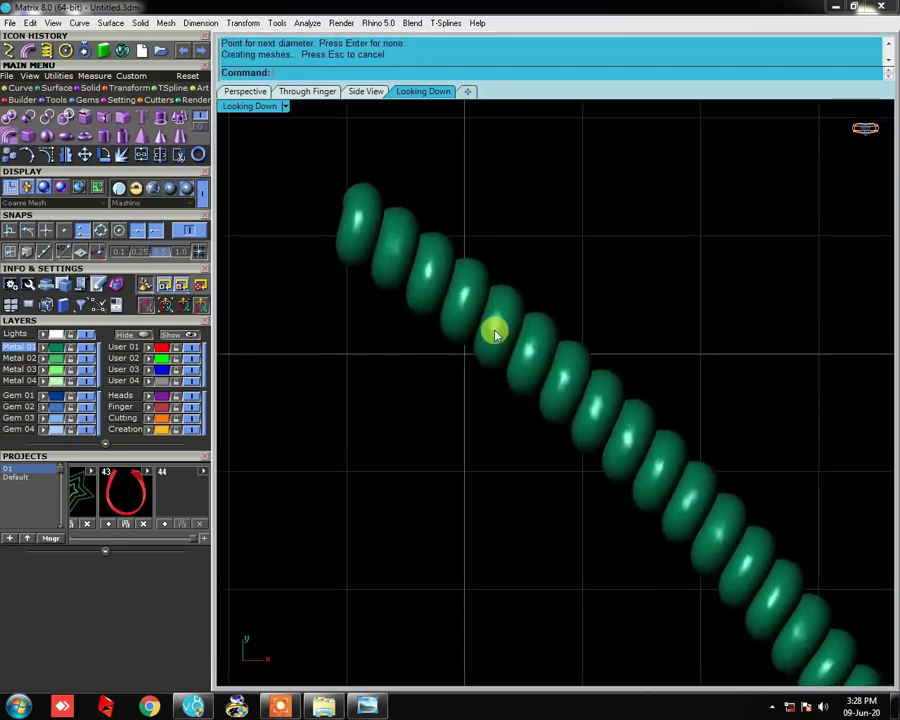
pyautogui.scroll(3, 492, 330)
pyautogui.scroll(-2, 450, 201)
pyautogui.scroll(-3, 626, 383)
# - Recentre the wires and switch the viewport to wireframe display
pyautogui.scroll(-3, 600, 350)
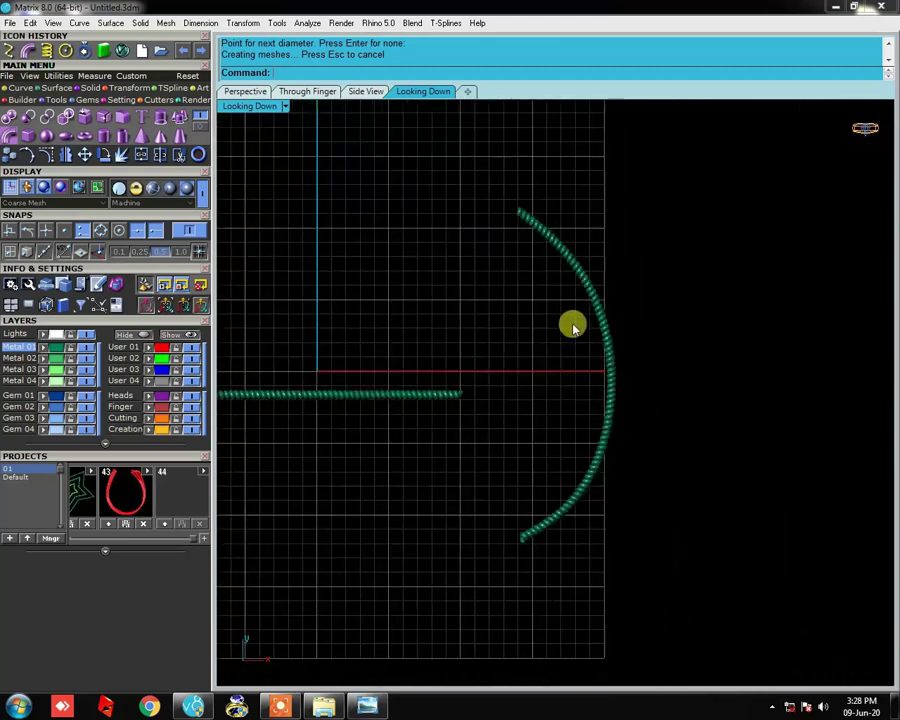
pyautogui.scroll(2, 597, 305)
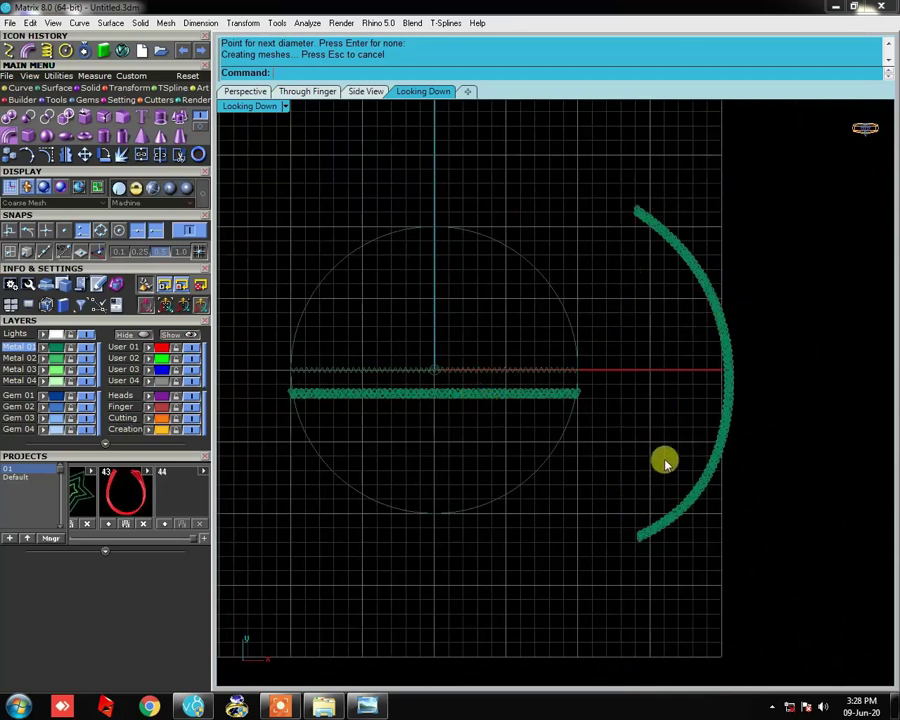
pyautogui.moveTo(670, 276); pyautogui.dragTo(636, 222, button='right')
pyautogui.press('Return')
pyautogui.press('Return')
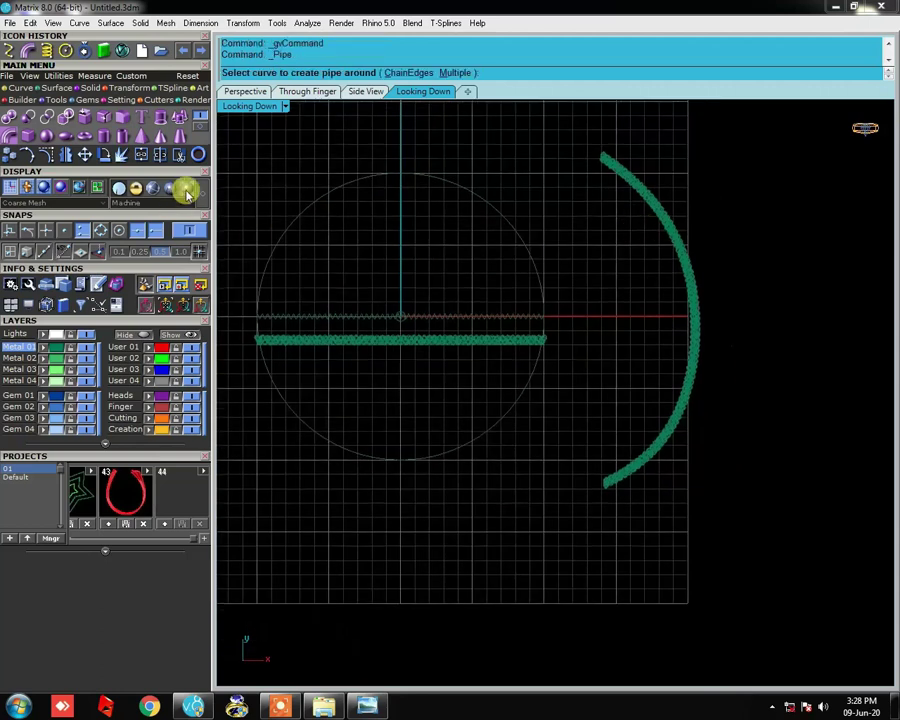
pyautogui.write('w')
pyautogui.press('Return')
# - Switch the display shading to Plastic and cancel the repeated Pipe command
pyautogui.moveTo(496, 285)
pyautogui.mouseDown(button='right')
pyautogui.moveTo(510, 314)
pyautogui.moveTo(536, 314)
pyautogui.moveTo(553, 328)
pyautogui.mouseUp(button='right')
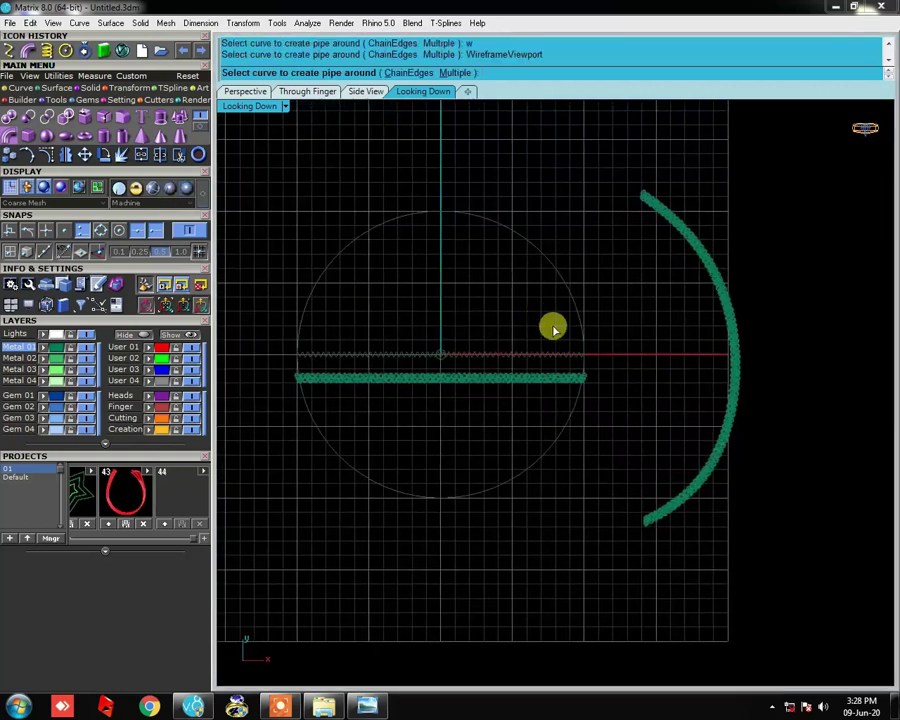
pyautogui.scroll(2, 716, 260)
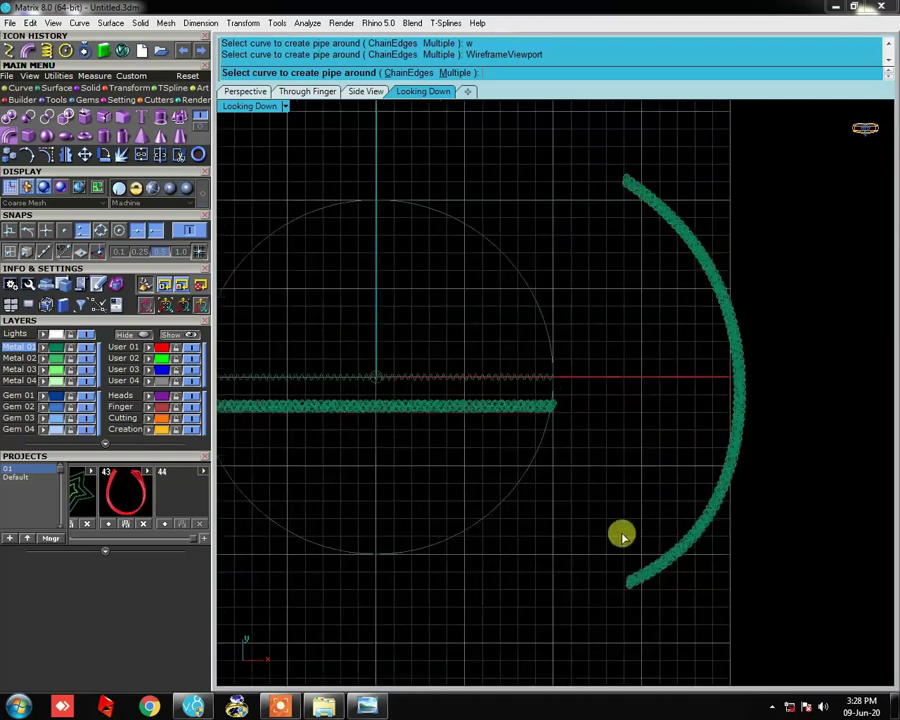
pyautogui.click(167, 190)
pyautogui.press('Escape')
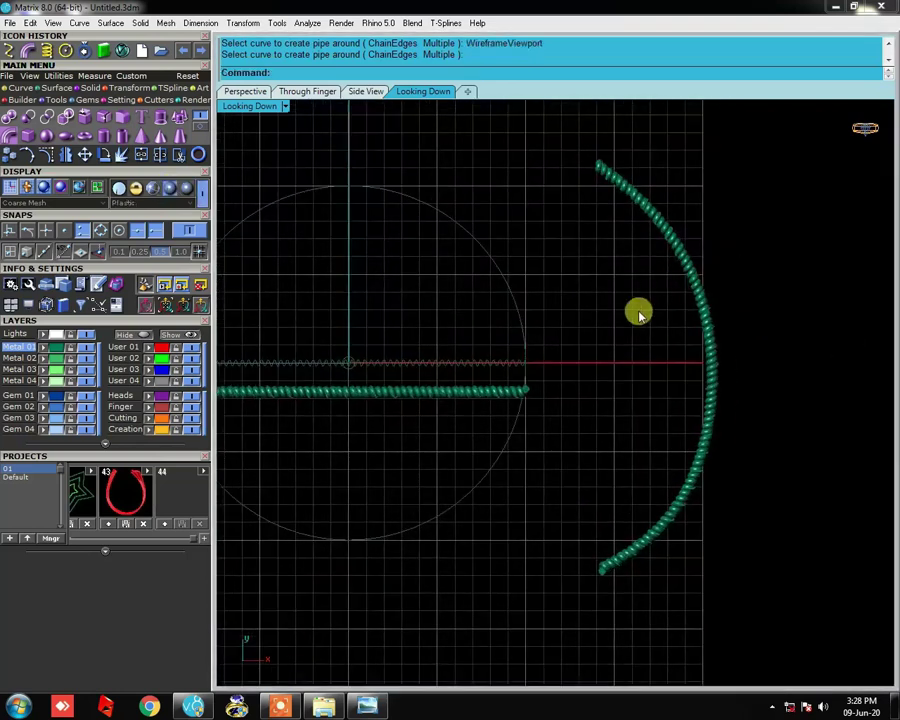
pyautogui.scroll(2, 464, 376)
# - Select the straight wire's two helix curves
pyautogui.click(464, 370)
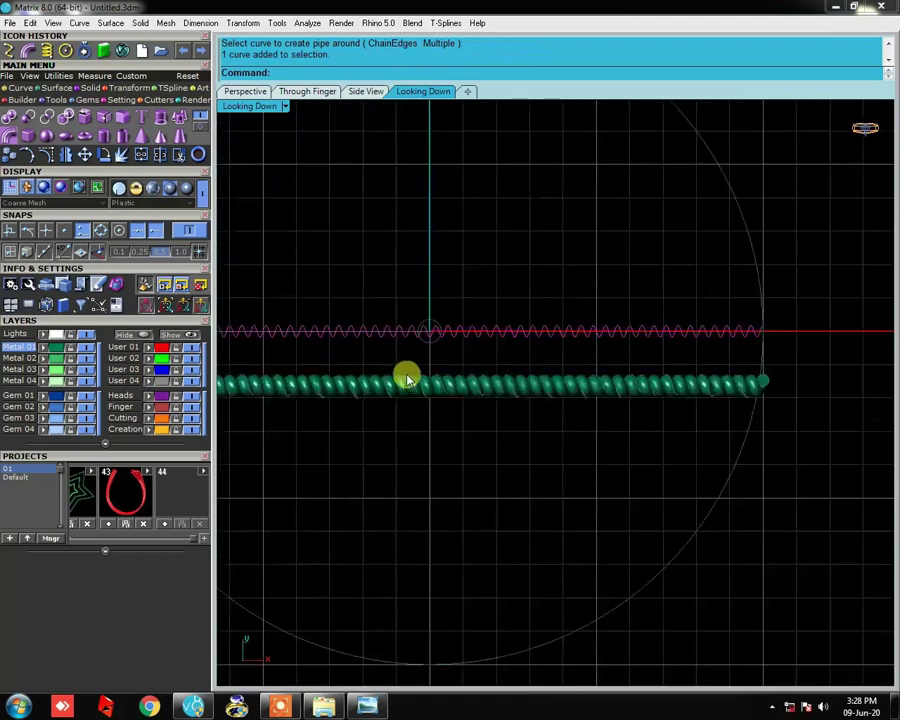
pyautogui.scroll(4, 415, 345)
pyautogui.click(459, 362)
pyautogui.scroll(-6, 462, 344)
pyautogui.scroll(-2, 480, 320)
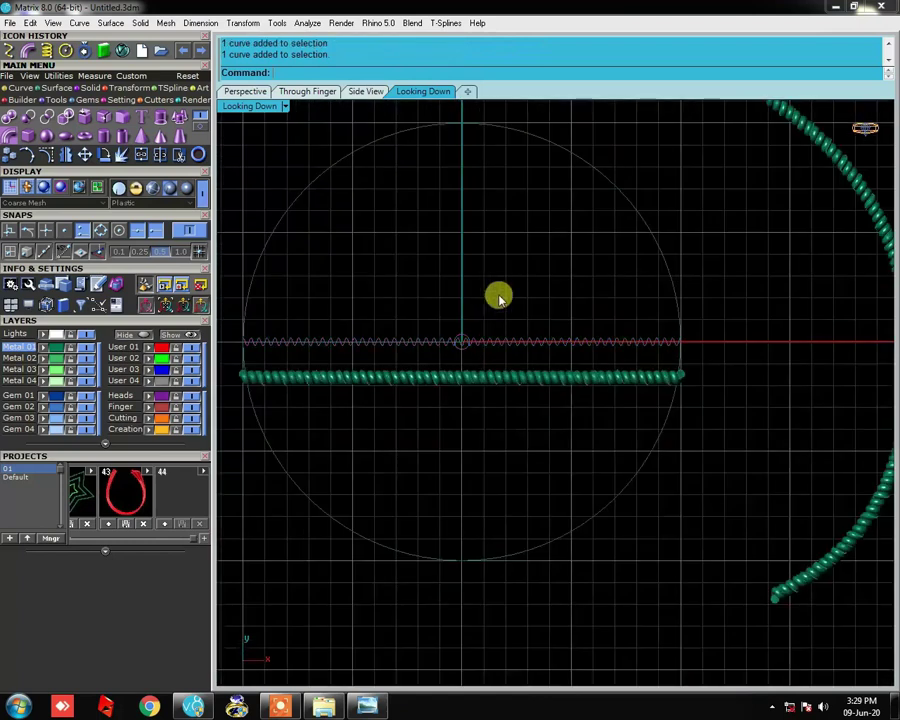